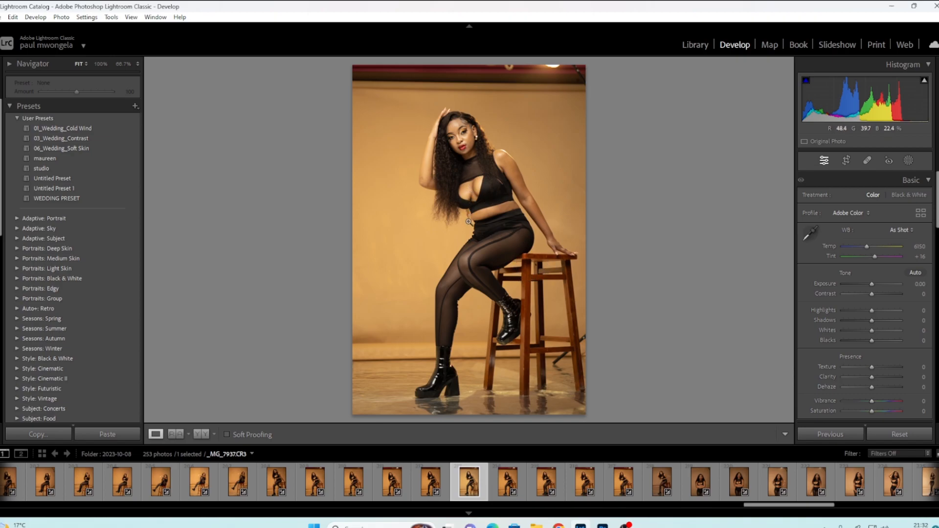
Warm the full-length studio portrait's white balance, setting Temp to 7000 and Tint to +32.
left_click(466, 128)
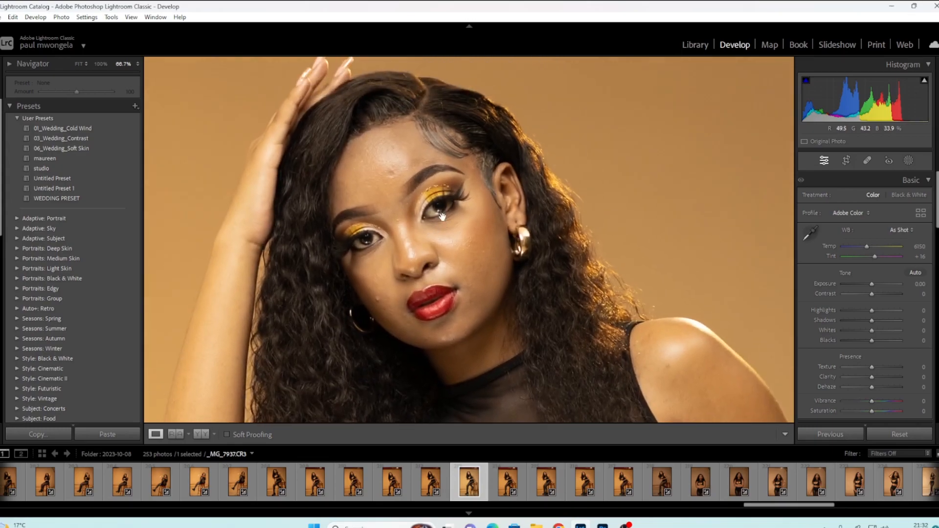
left_click(487, 164)
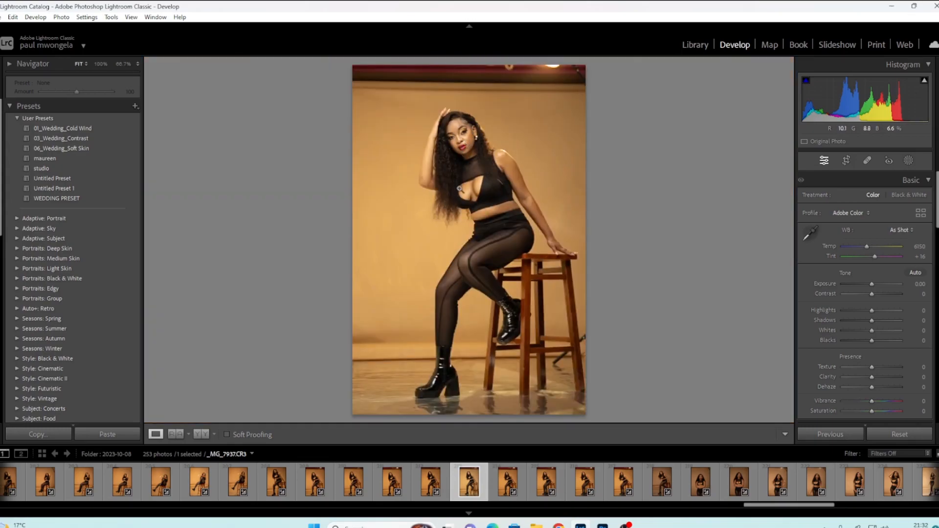
left_click(460, 126)
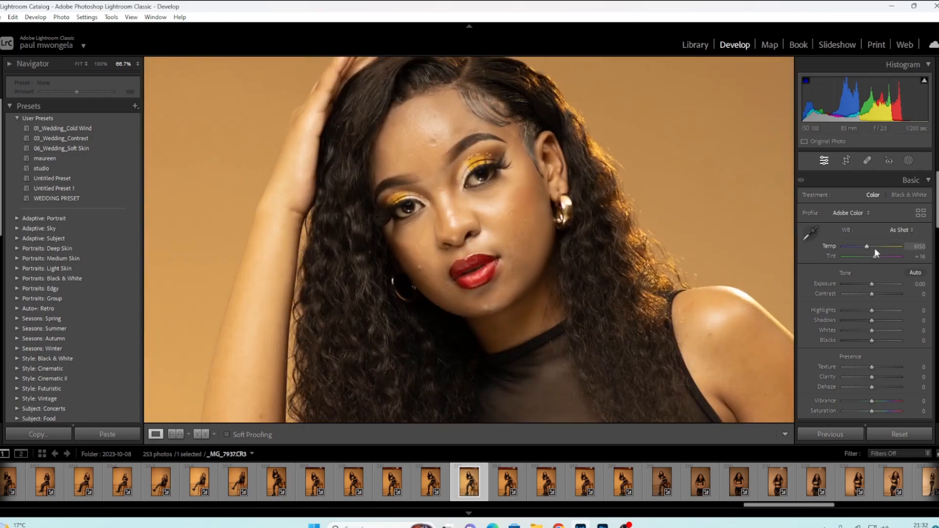
left_click_drag(868, 246, 867, 244)
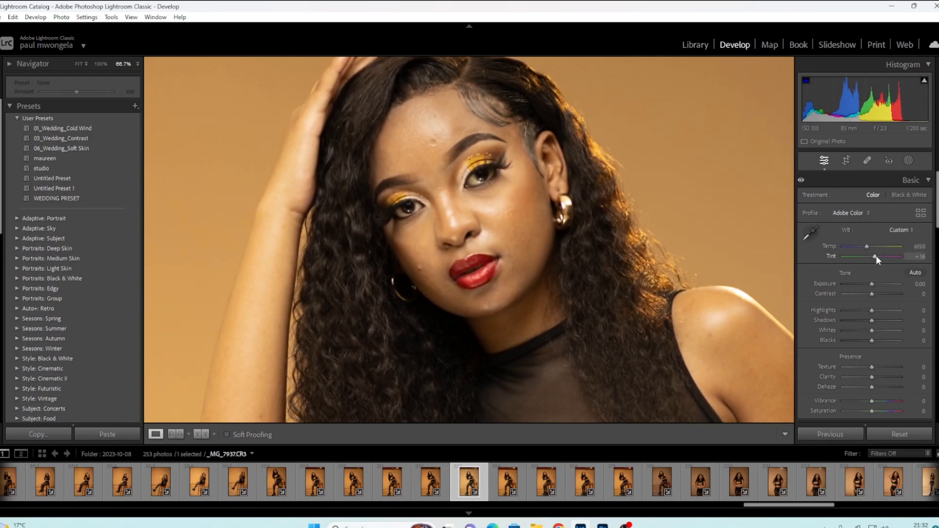
left_click_drag(876, 255, 874, 245)
left_click(491, 305)
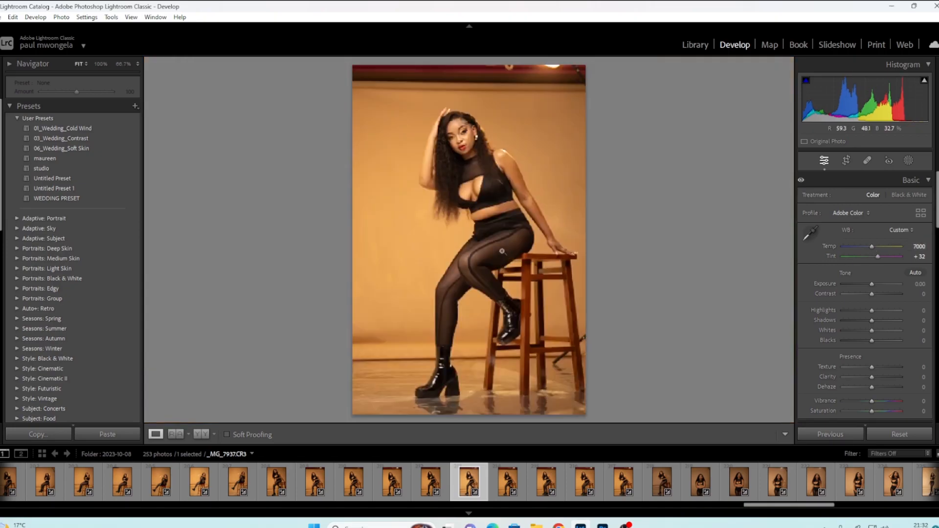
Compare the portrait side by side before and after the white balance change, including the face up close.
left_click(201, 434)
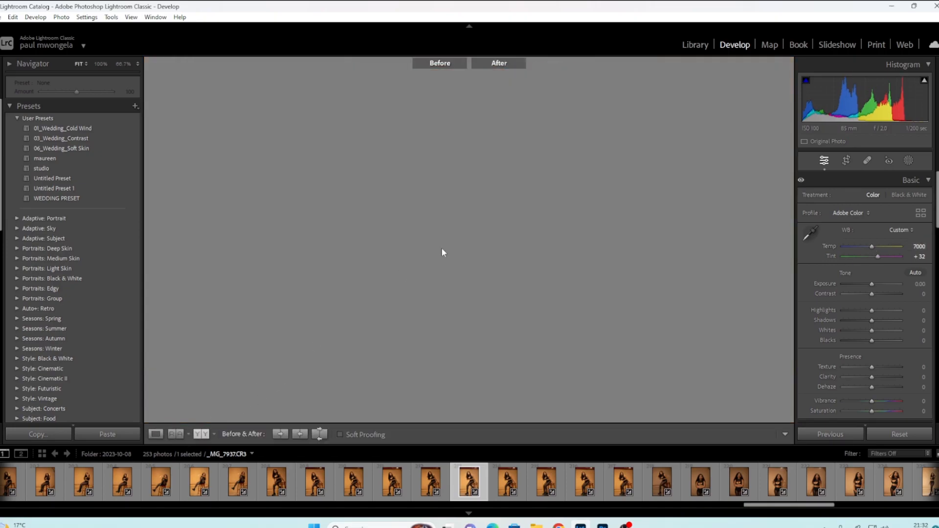
left_click(626, 126)
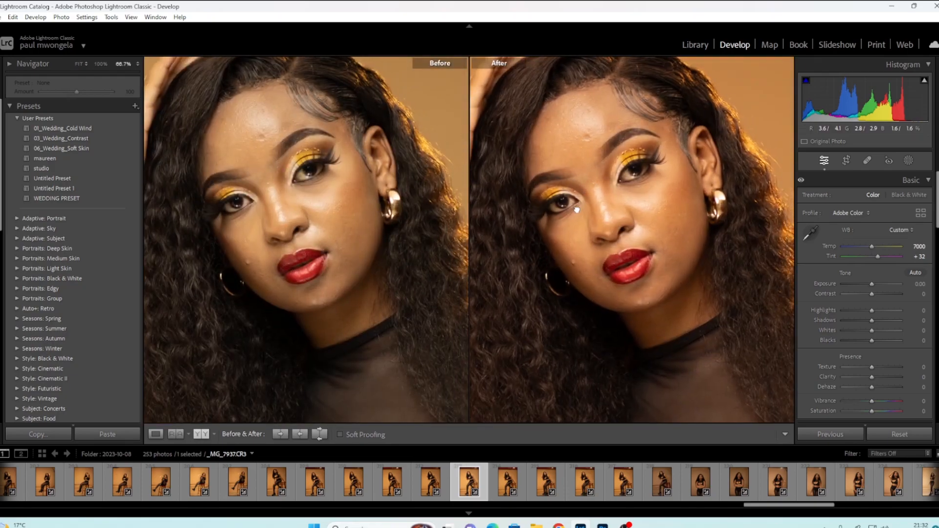
left_click(576, 210)
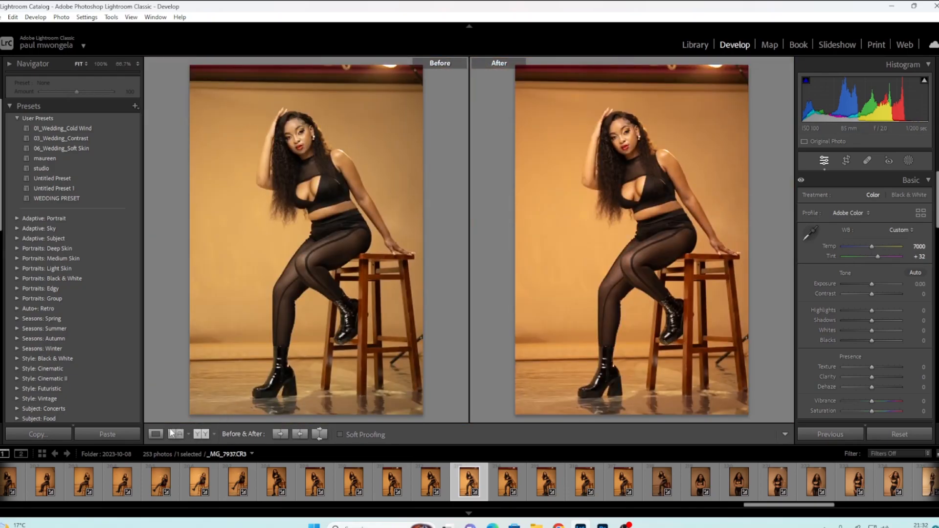
left_click(156, 434)
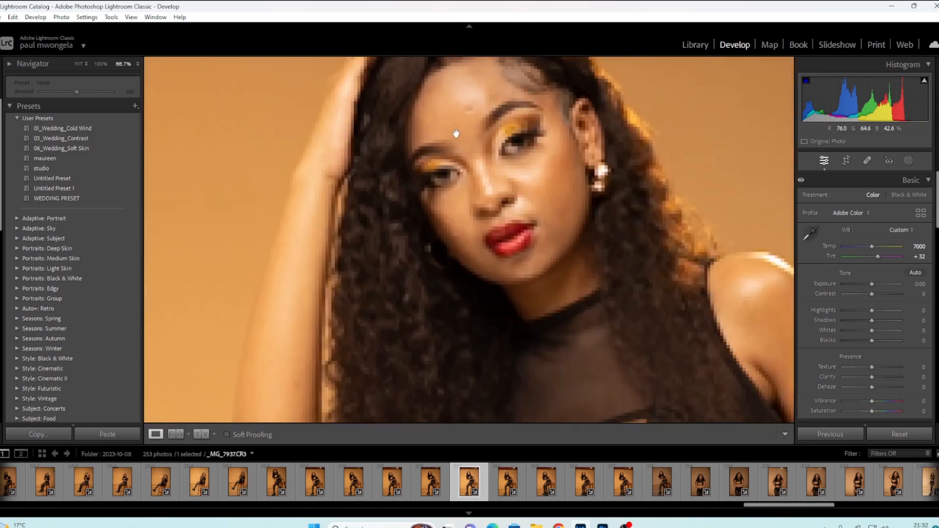
Raise the portrait's Shadows to +28 and its Contrast to +23.
left_click(454, 135)
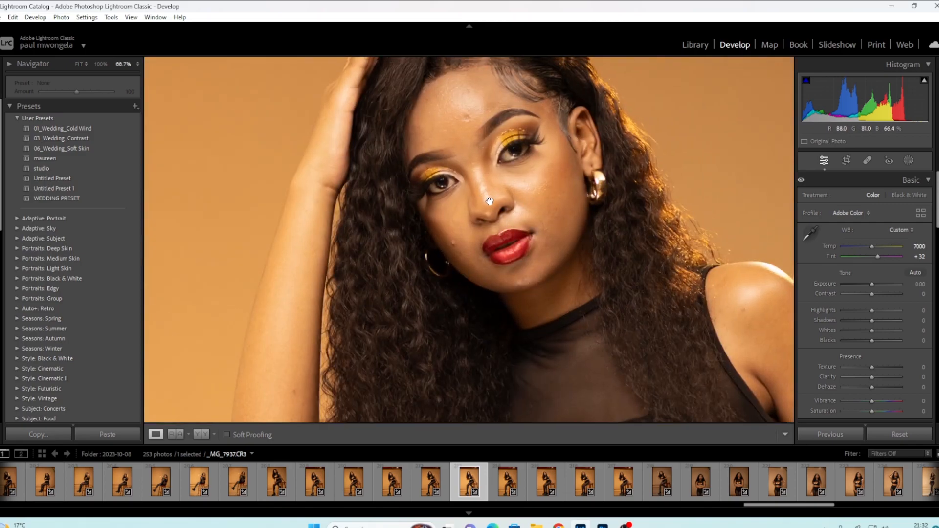
left_click(485, 183)
left_click(459, 137)
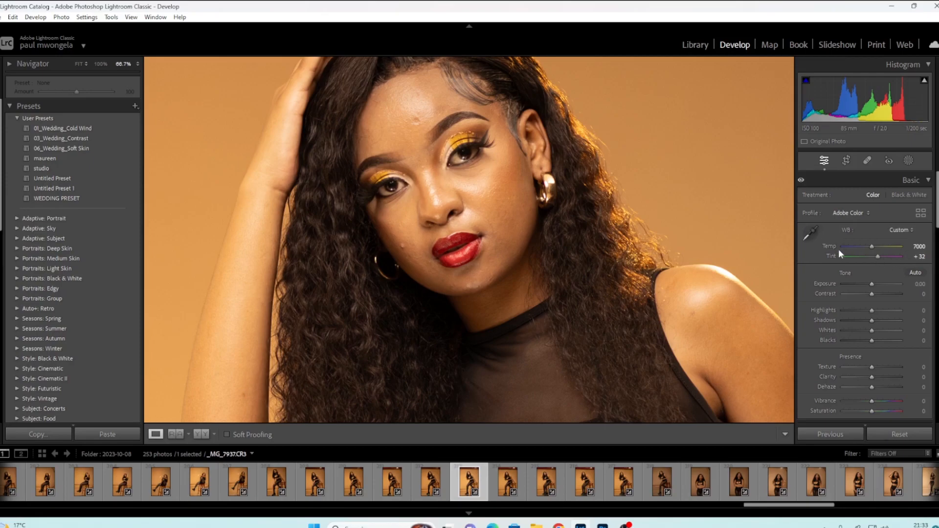
left_click_drag(872, 322, 878, 295)
left_click(512, 312)
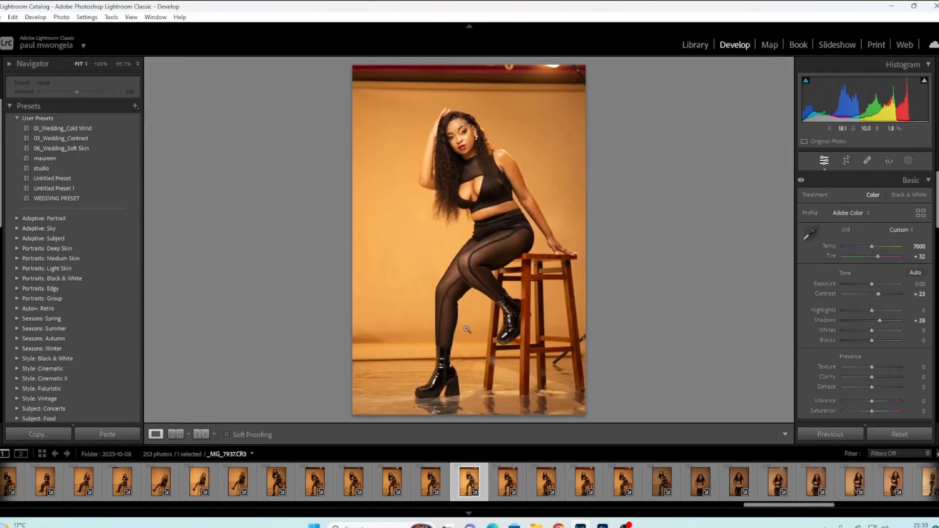
Set Contrast to +18 and Highlights to -30 while comparing the face with the original side by side.
left_click(198, 435)
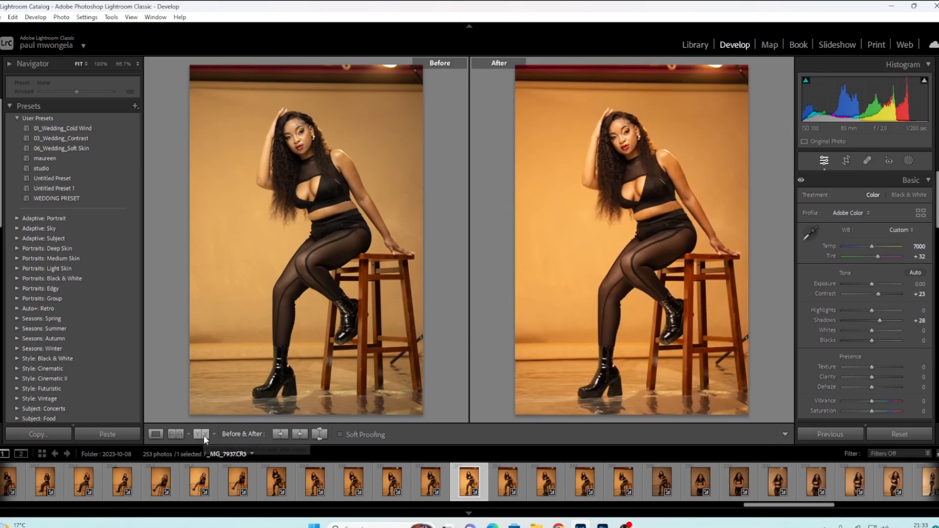
left_click(627, 133)
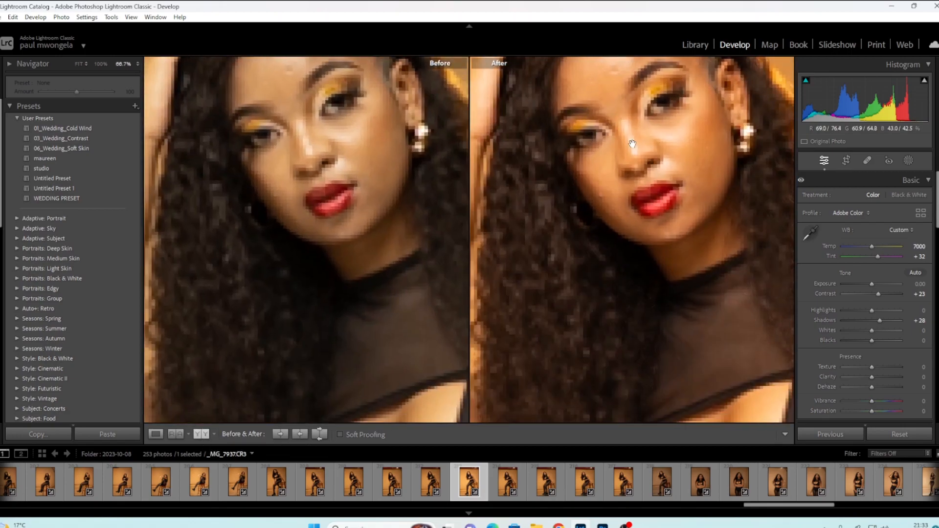
left_click_drag(876, 292, 864, 311)
left_click(700, 312)
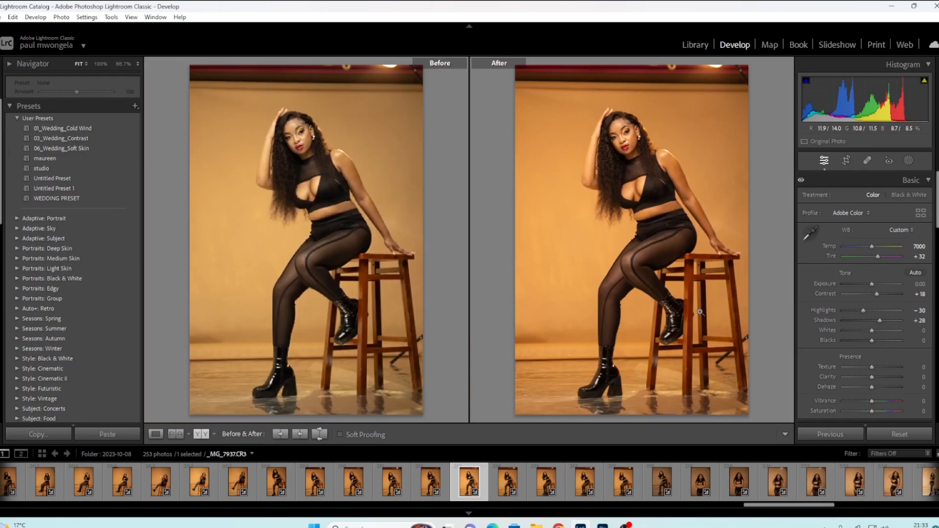
left_click(630, 129)
left_click_drag(553, 184, 569, 189)
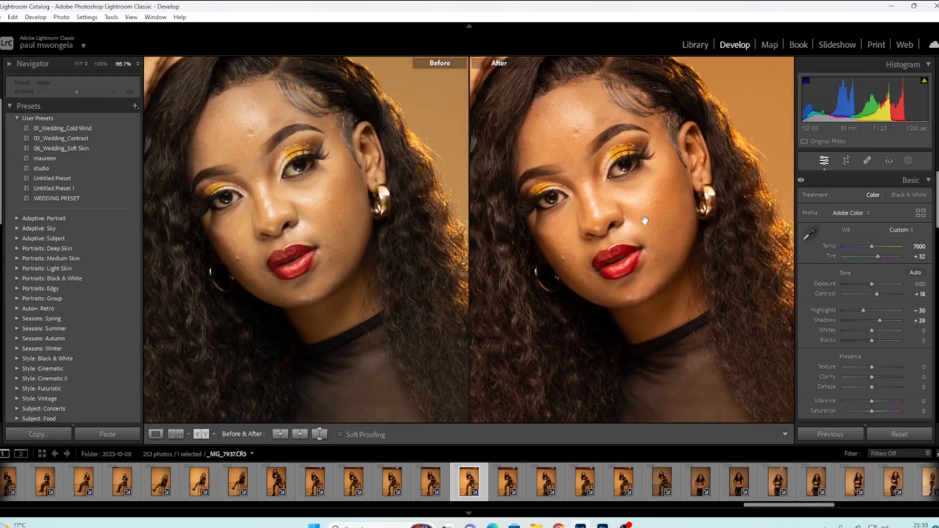
Set the portrait's Whites to +11 and Blacks to -18.
left_click(621, 211)
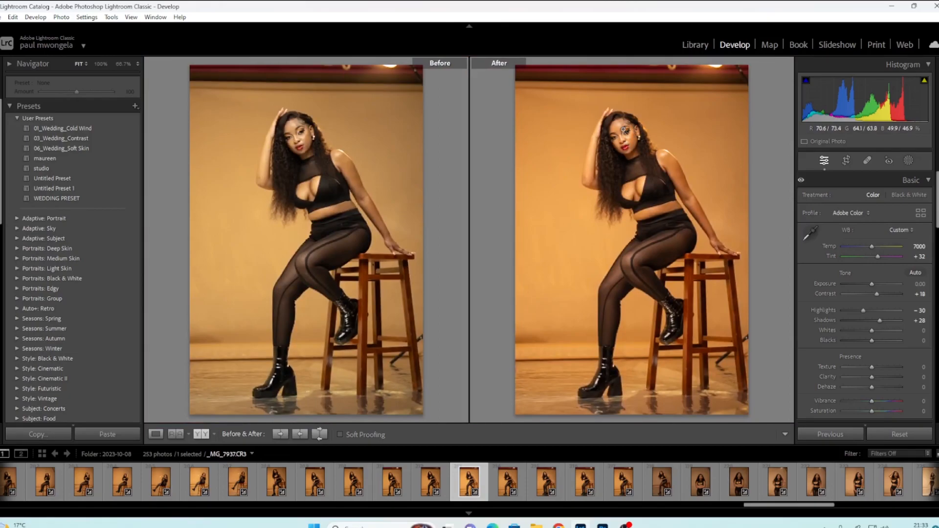
left_click(625, 130)
mouse_move(872, 340)
left_mouse_down()
mouse_move(864, 341)
mouse_move(879, 330)
mouse_move(865, 337)
left_mouse_up()
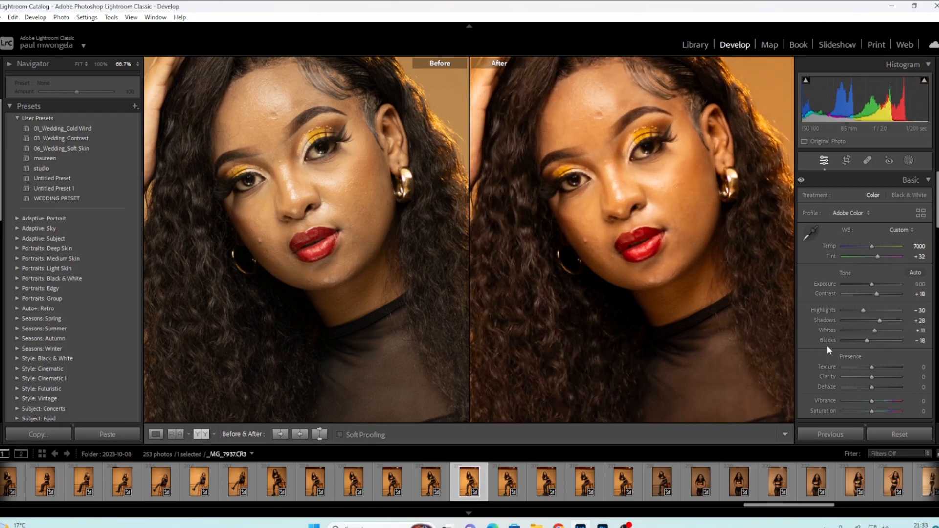
Reduce the portrait's Saturation to -7.
scroll(920, 245, "down", 2)
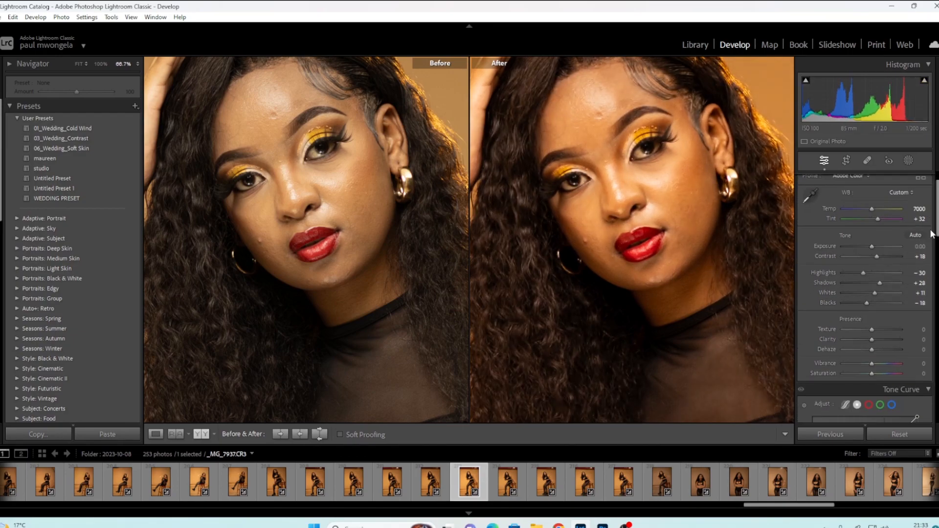
left_click(695, 256)
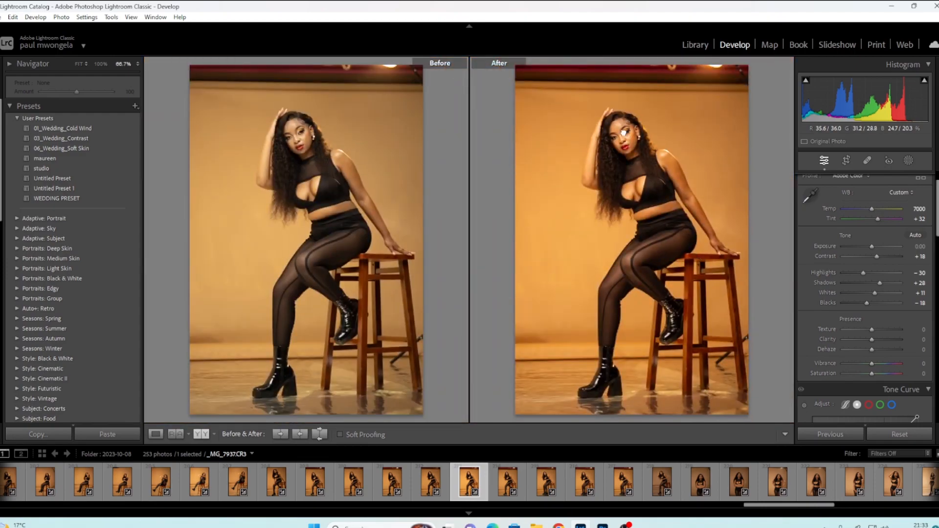
left_click(626, 137)
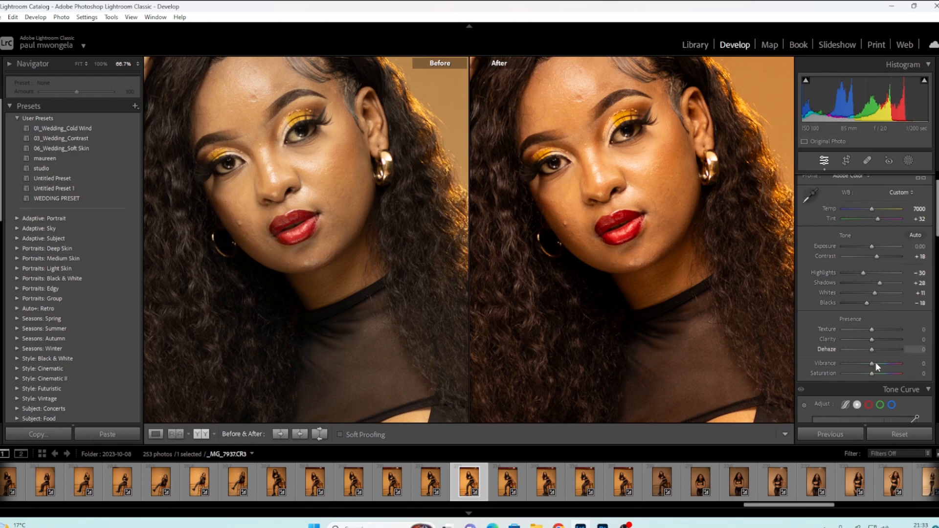
left_click_drag(871, 374, 870, 374)
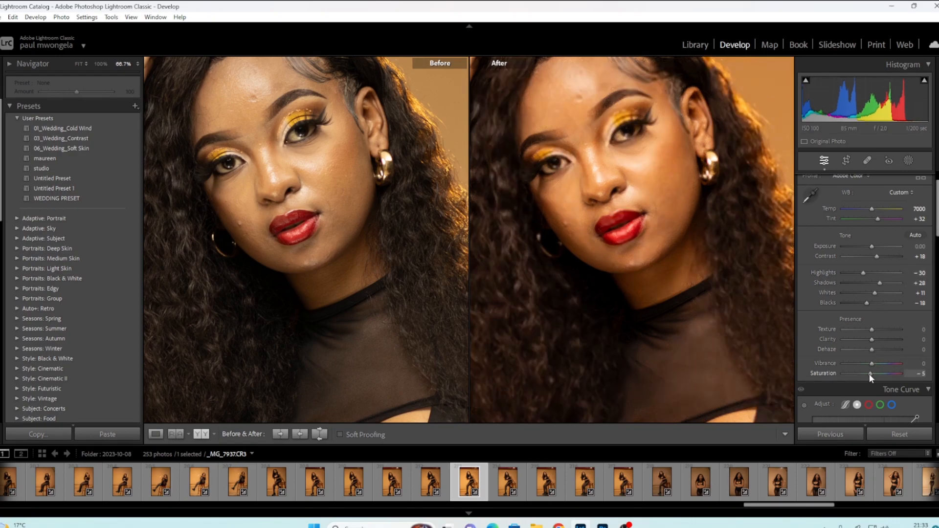
Brighten the tone curve by moving its white point to input 247, output 255.
scroll(915, 312, "down", 4)
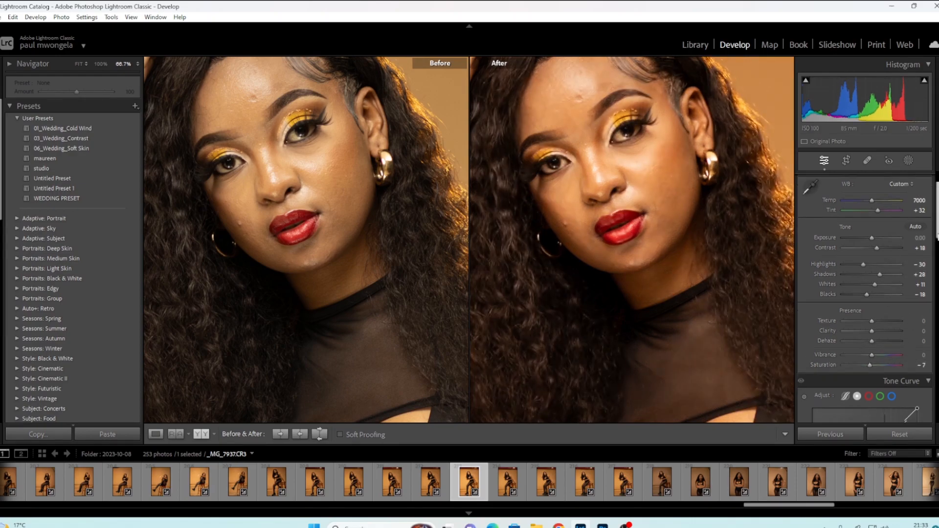
scroll(908, 270, "up", 1)
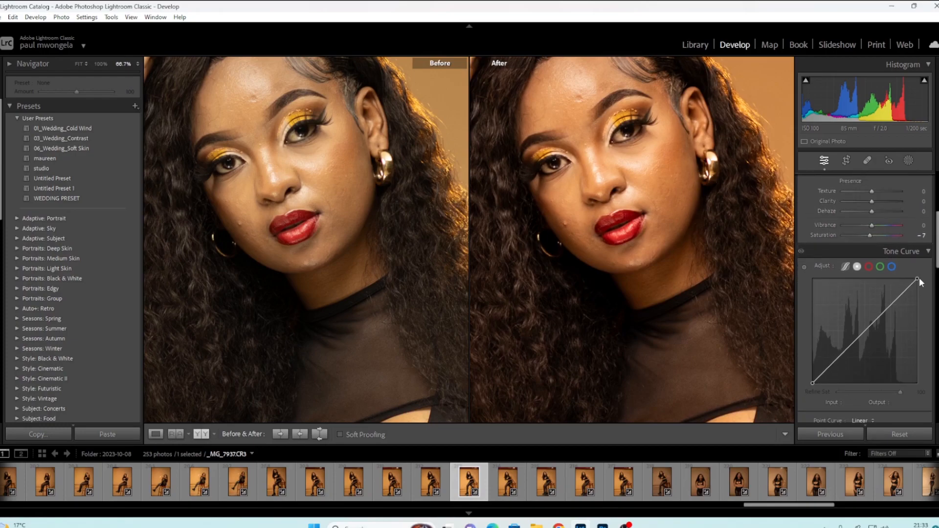
left_click_drag(920, 280, 915, 275)
left_click(529, 275)
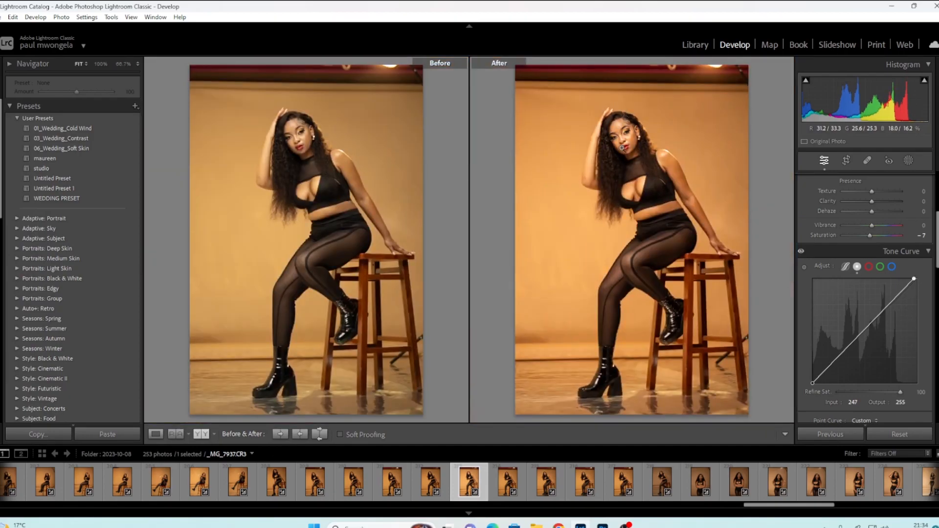
Send the adjusted photo to Adobe Photoshop 2024 for editing, restore the single-photo view, and switch to Photoshop.
right_click(603, 230)
mouse_move(629, 299)
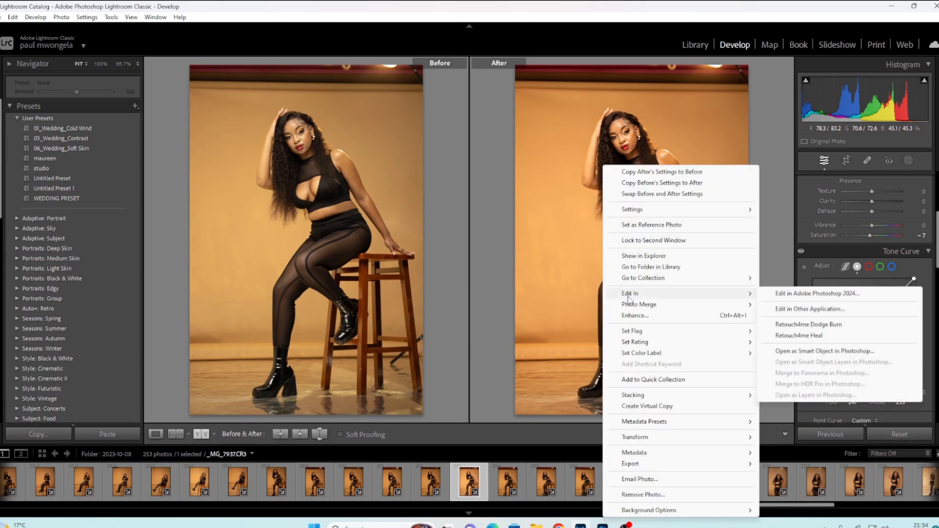
left_click(785, 295)
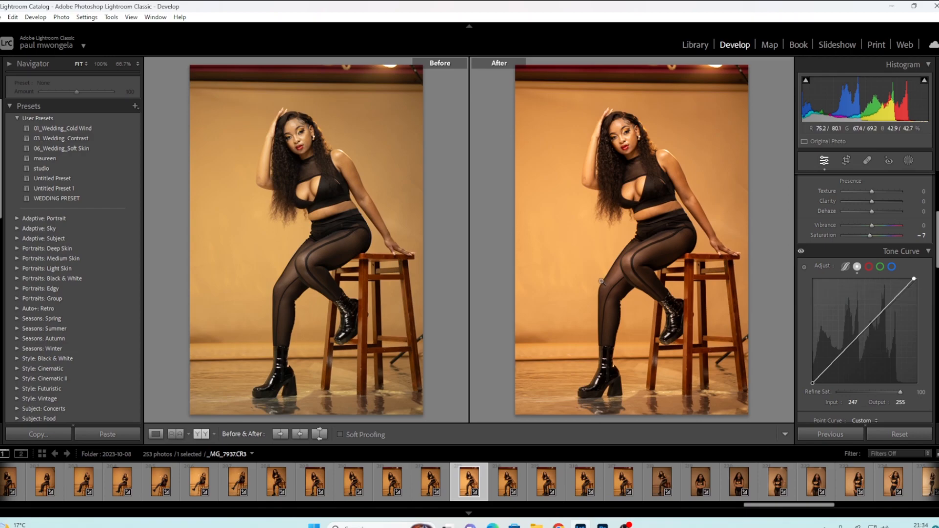
left_click(155, 434)
mouse_move(603, 525)
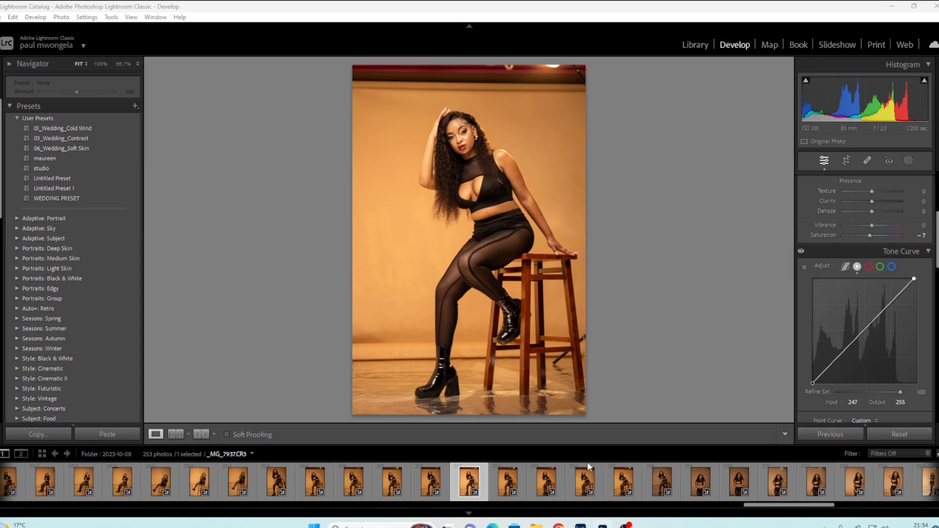
left_click(604, 522)
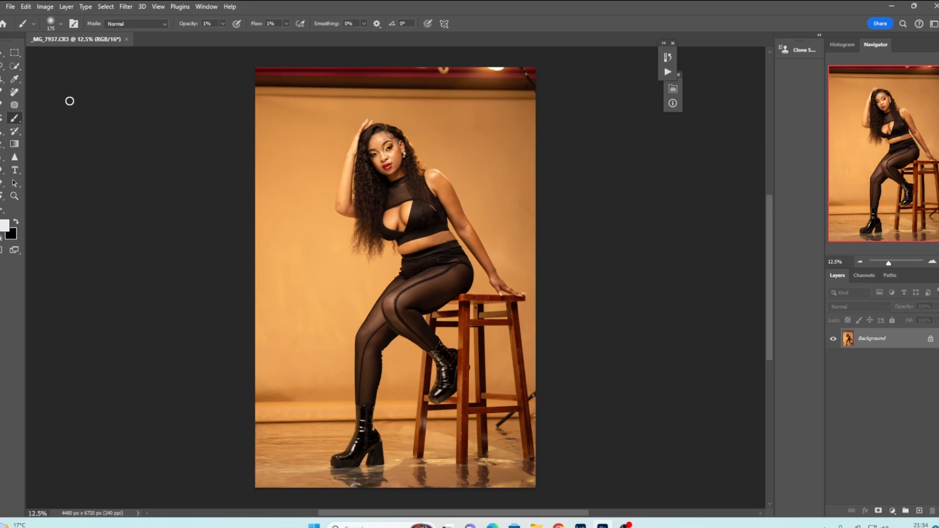
Set a portrait-oriented 4:5 crop and enlarge its frame beyond the photo's width to take in the full figure and stool.
left_click(3, 80)
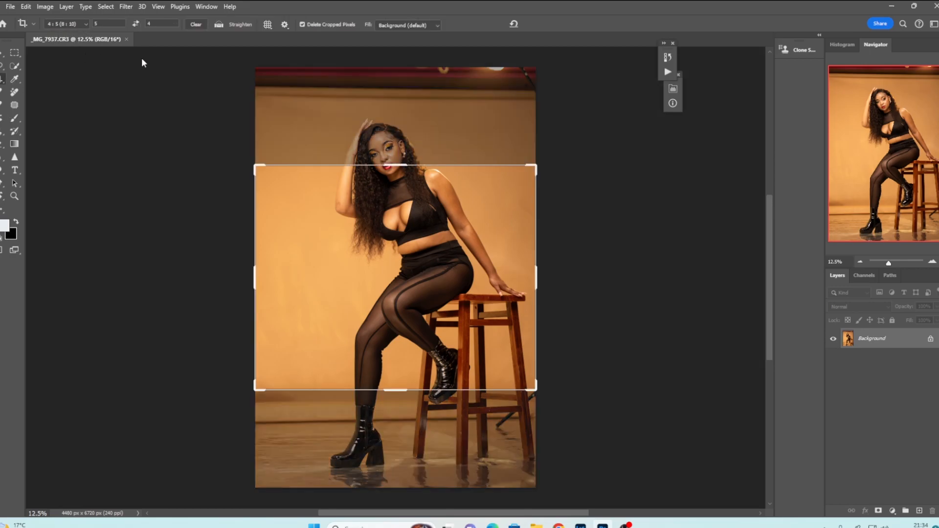
left_click(75, 23)
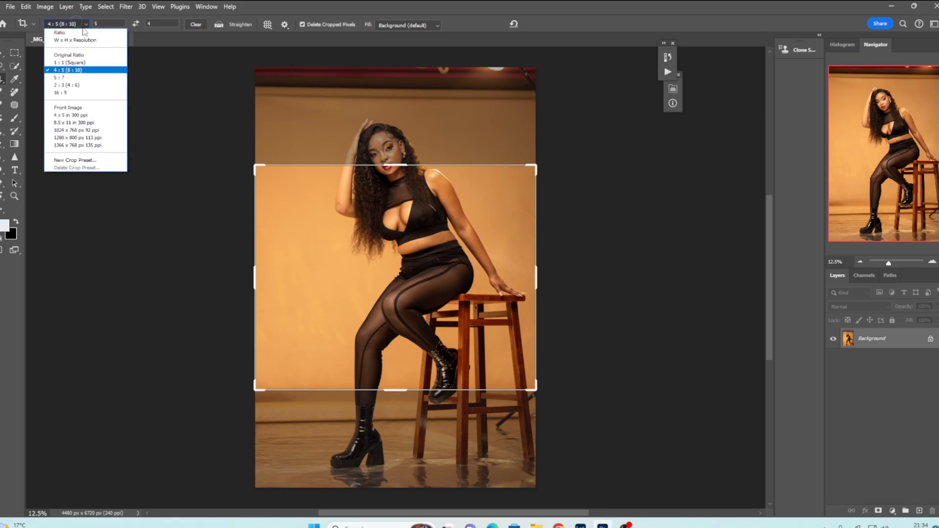
left_click(63, 70)
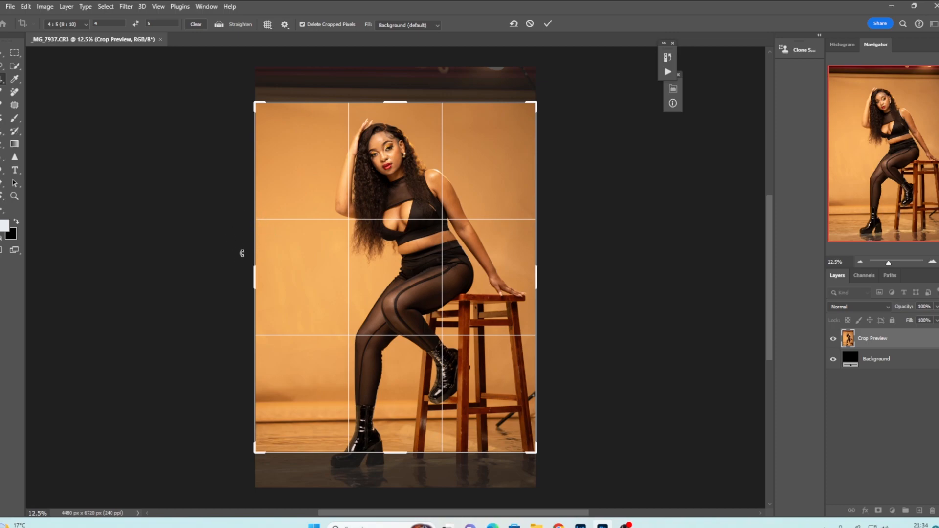
left_click_drag(398, 103, 399, 86)
left_click_drag(396, 466, 397, 482)
left_click_drag(403, 418, 424, 416)
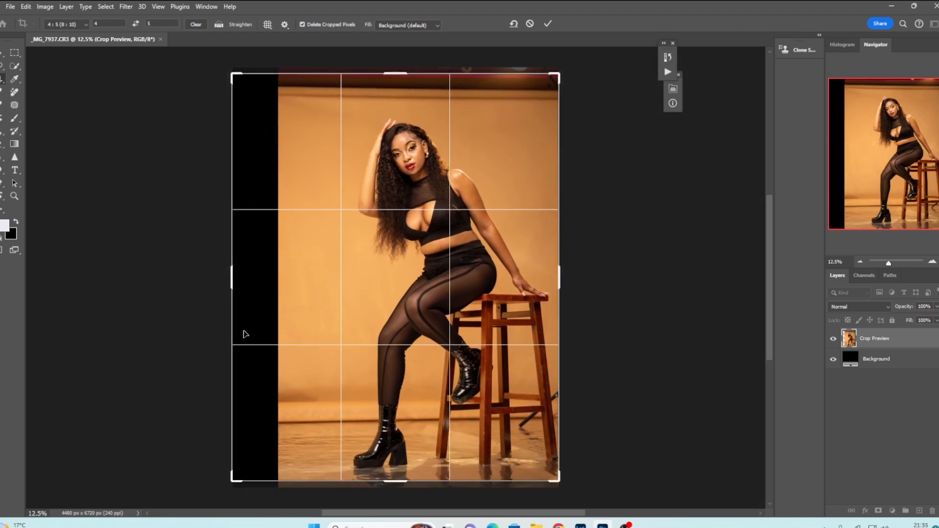
Tighten the 4:5 crop around the seated woman, reposition the photo to exclude the upper backdrop edge, and apply the crop.
left_click_drag(229, 279, 254, 280)
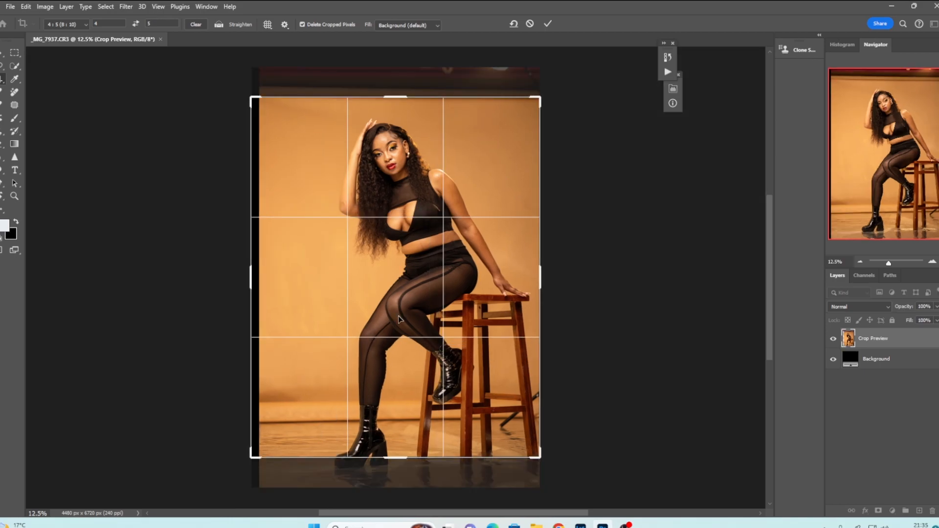
left_click_drag(398, 319, 407, 303)
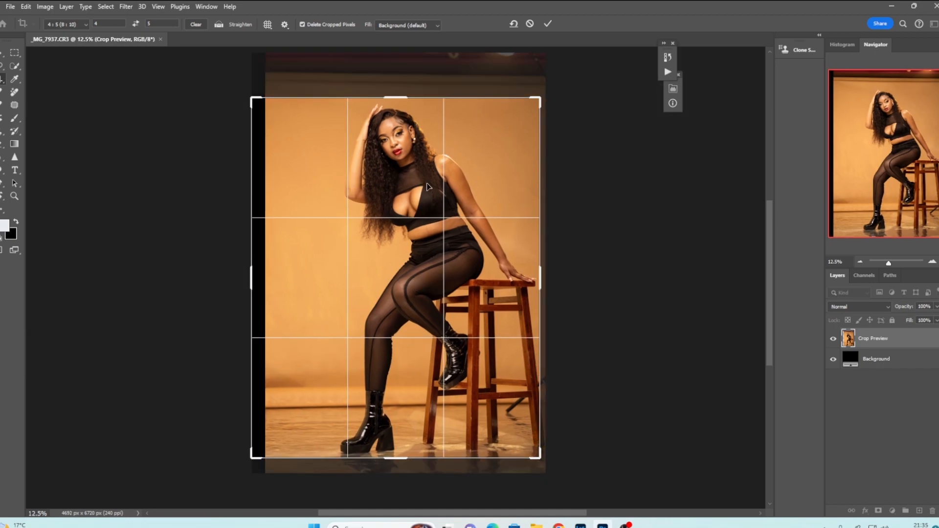
left_click_drag(400, 92, 404, 93)
left_click_drag(459, 312, 464, 311)
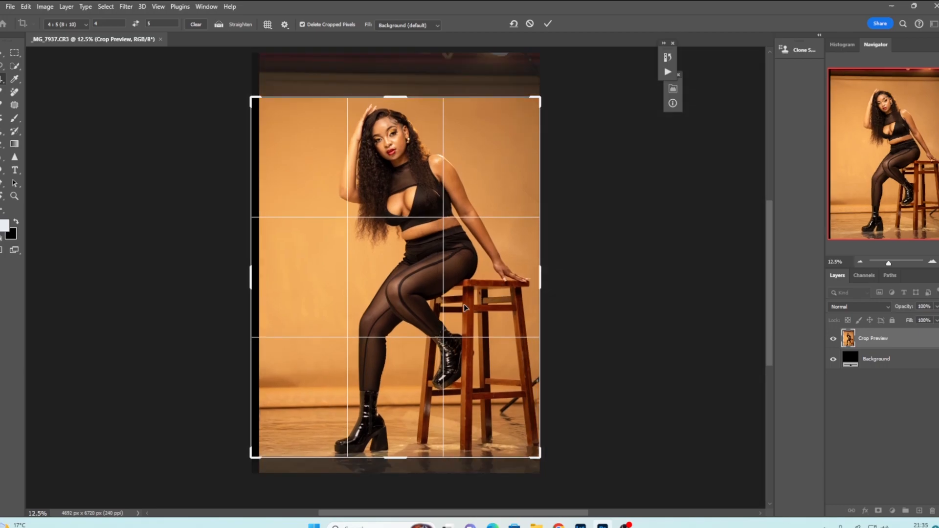
key("Return")
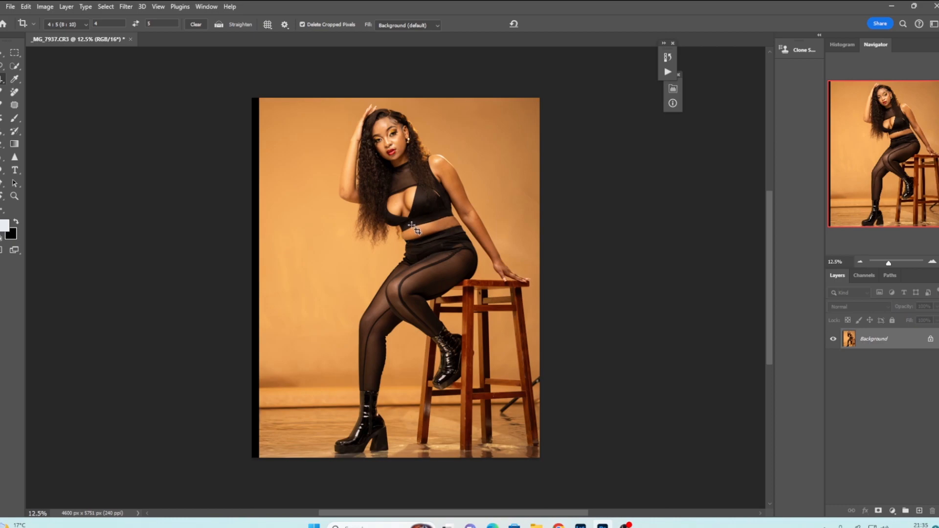
Select the black strip along the photo's left edge with the Patch tool, fill it with matching backdrop, and deselect.
left_click(16, 106)
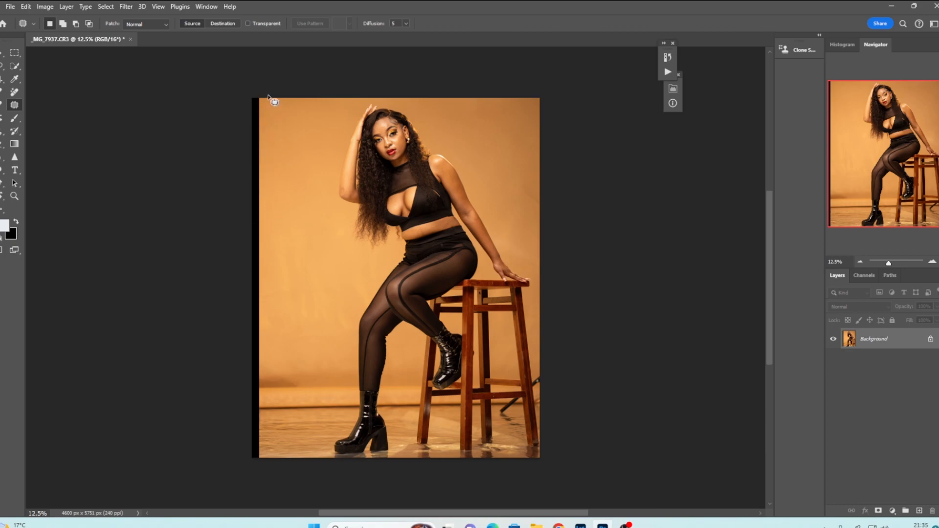
mouse_move(266, 97)
left_mouse_down()
mouse_move(274, 297)
mouse_move(263, 471)
mouse_move(51, 5)
left_mouse_up()
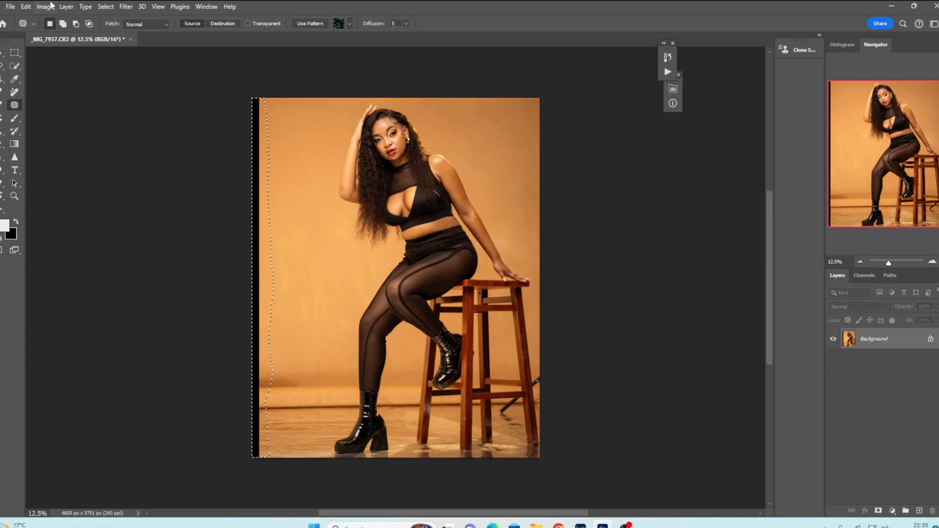
left_click(26, 6)
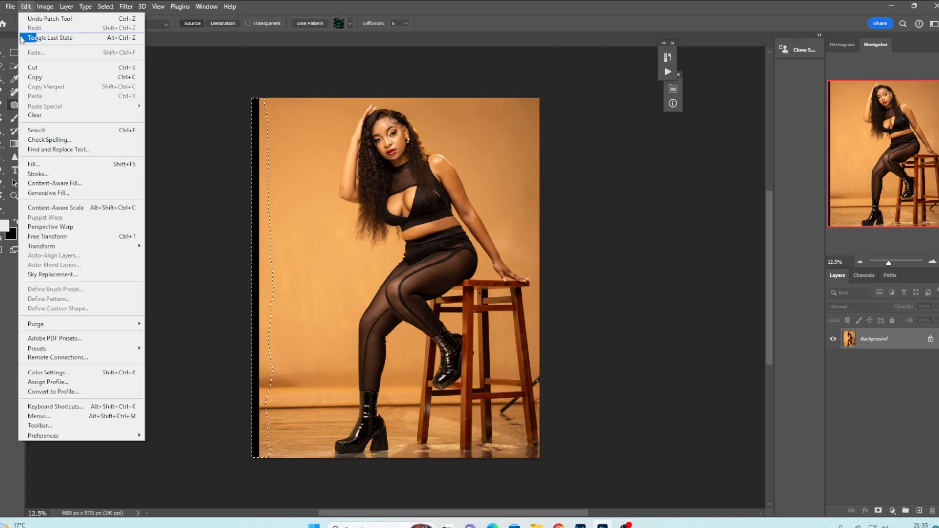
left_click(39, 163)
left_click(531, 131)
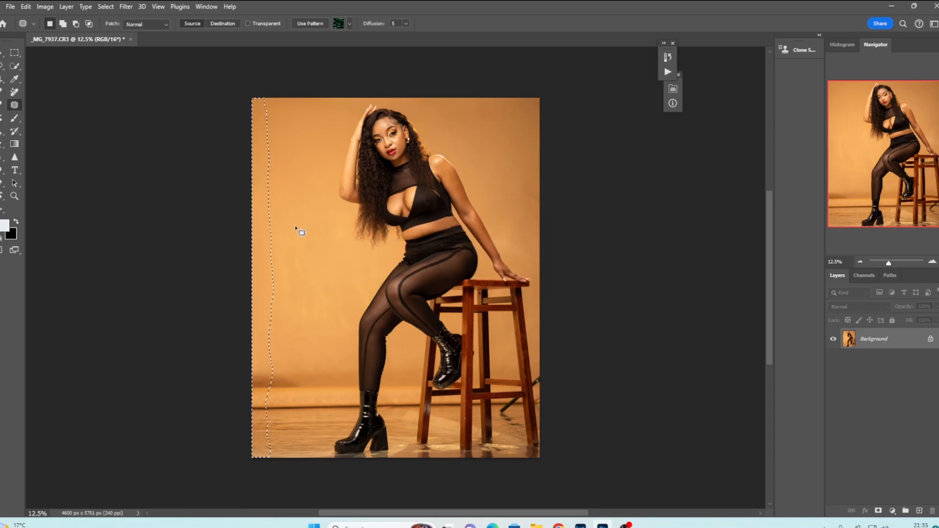
key("ctrl+d")
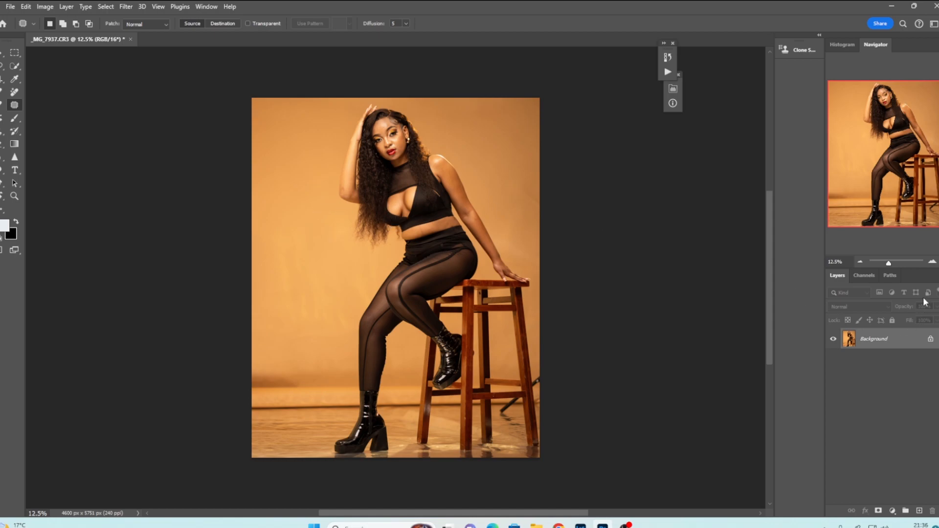
Patch the small skin blemishes on the woman's cheeks with the Patch tool.
left_click(932, 262)
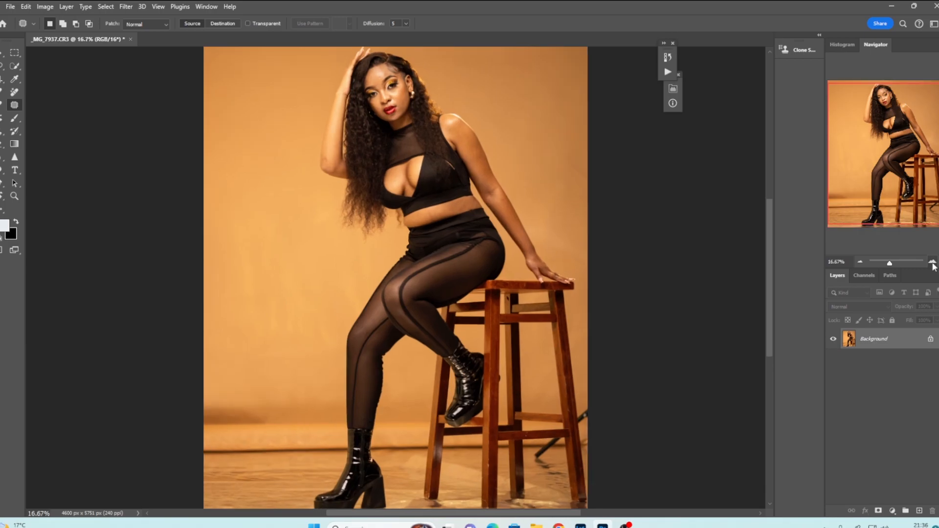
left_click(932, 262)
left_click(933, 262)
left_click(933, 262)
left_click(934, 263)
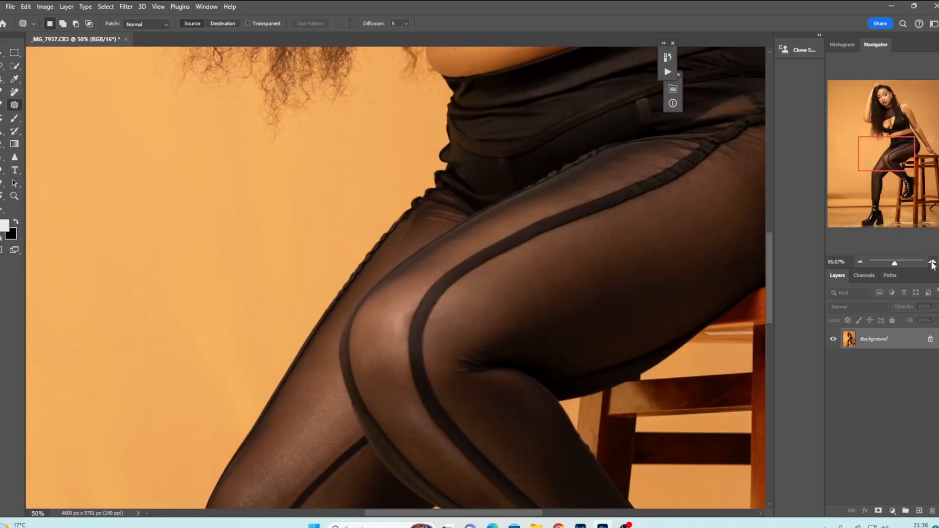
left_click_drag(770, 278, 772, 144)
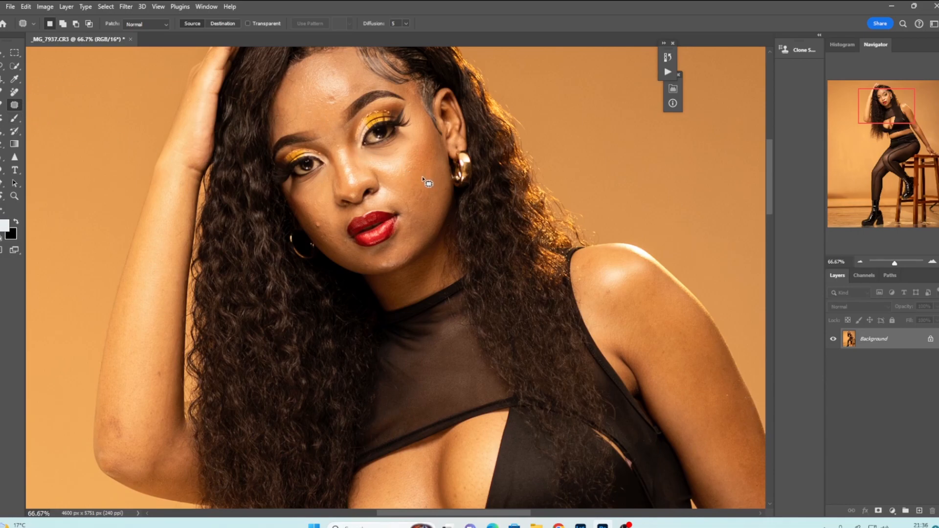
left_click_drag(426, 180, 425, 178)
left_click_drag(427, 186, 323, 227)
key("ctrl+d")
left_click_drag(426, 174, 428, 175)
left_click(428, 176)
Create two stacked duplicates of the Background layer.
left_click(859, 261)
left_click(859, 262)
left_click(860, 261)
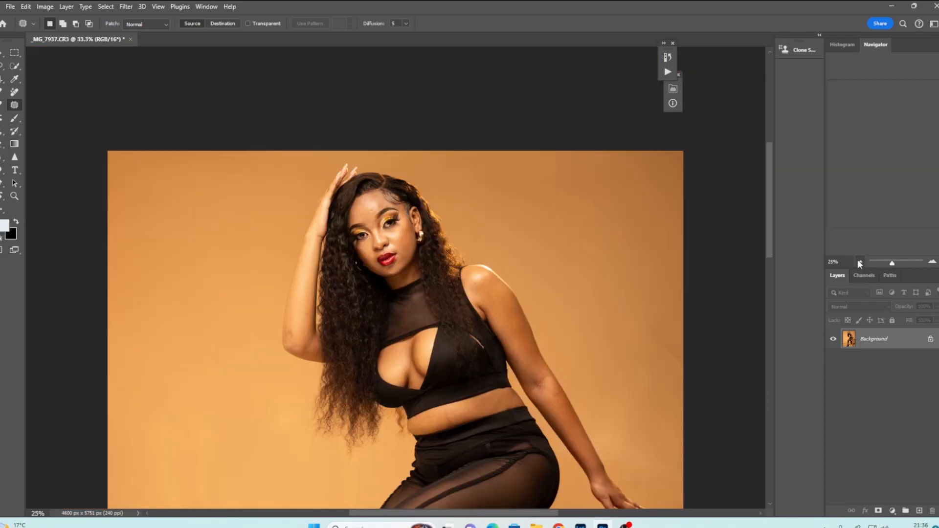
left_click(860, 262)
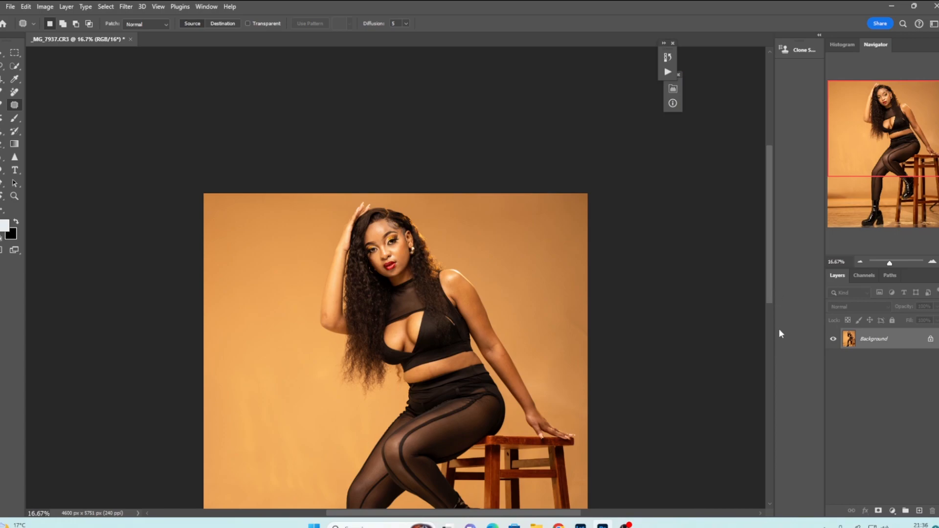
key("ctrl+j")
key("ctrl+j")
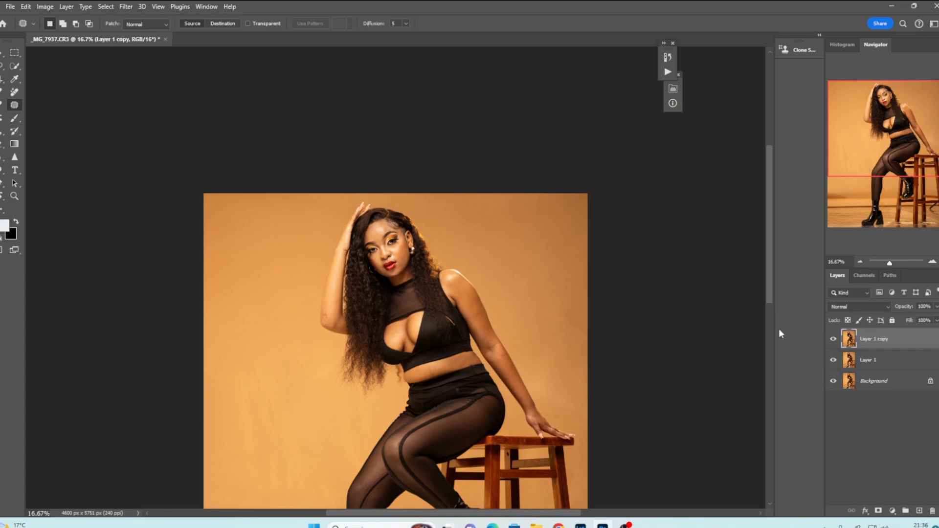
Rename the upper duplicate layer texture and the lower duplicate color.
double_click(871, 339)
type("texture")
left_click(883, 369)
double_click(876, 364)
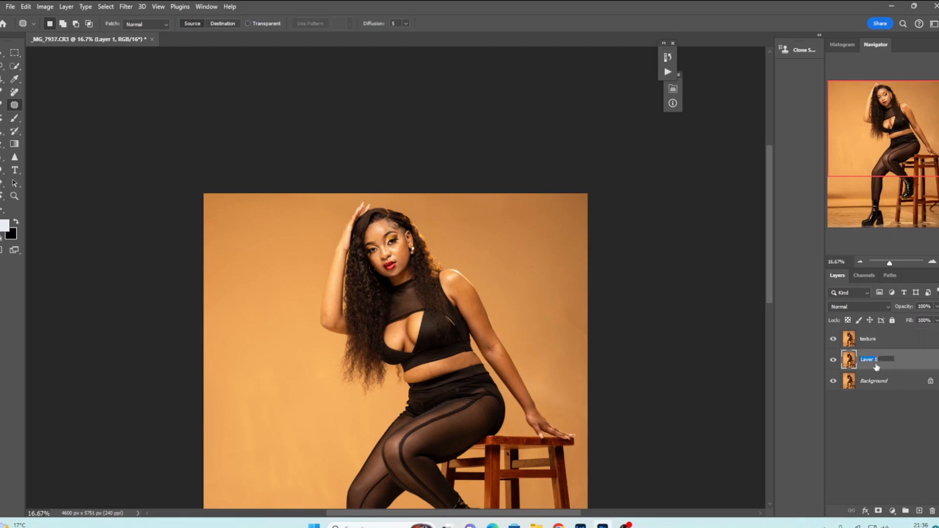
type("color")
key("Return")
Hide the texture layer and apply the Despeckle filter to the color layer.
left_click(838, 342)
left_click(834, 340)
left_click(877, 366)
left_click(126, 7)
mouse_move(139, 165)
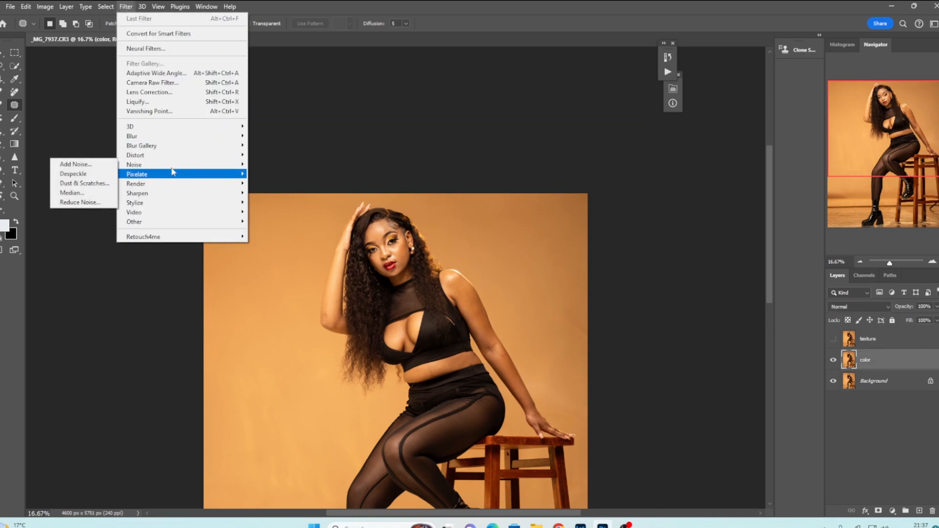
left_click(101, 173)
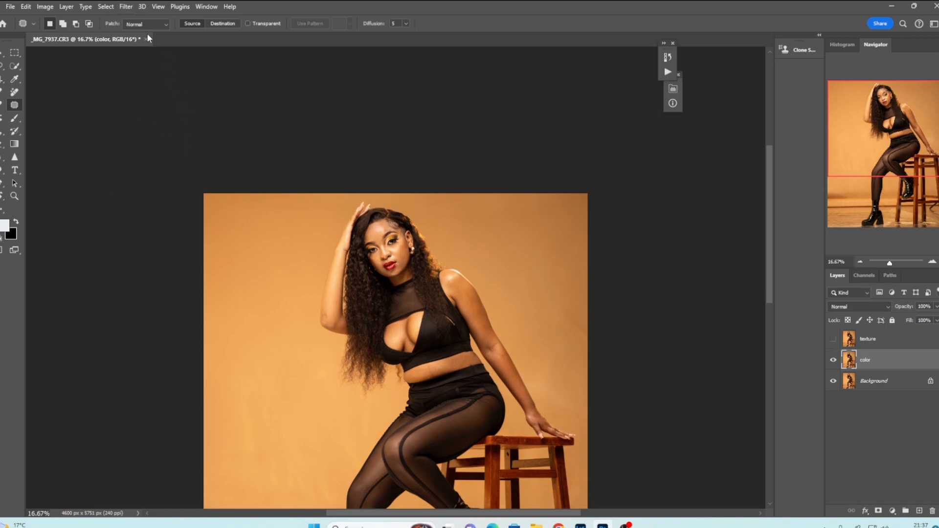
left_click(126, 6)
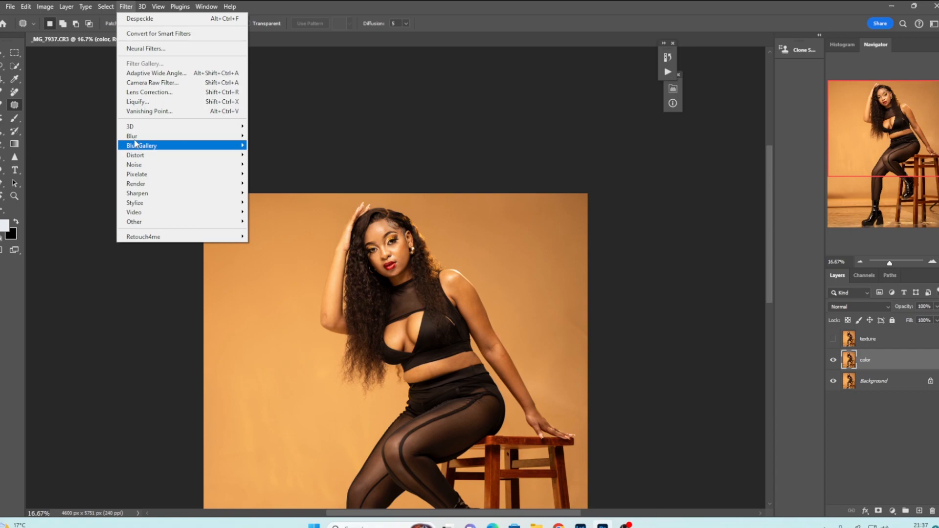
mouse_move(133, 139)
left_click(277, 137)
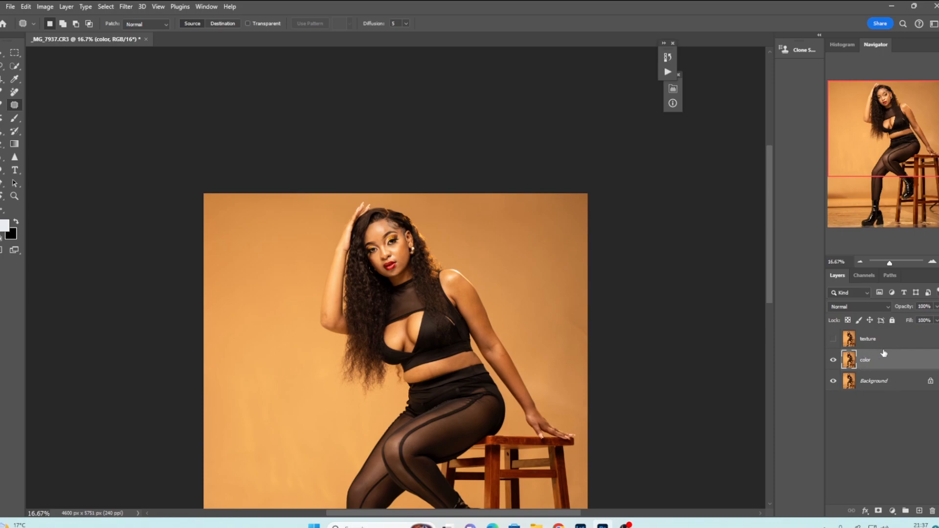
Apply the Dust & Scratches filter to the color layer with a radius of 4 pixels.
left_click(134, 8)
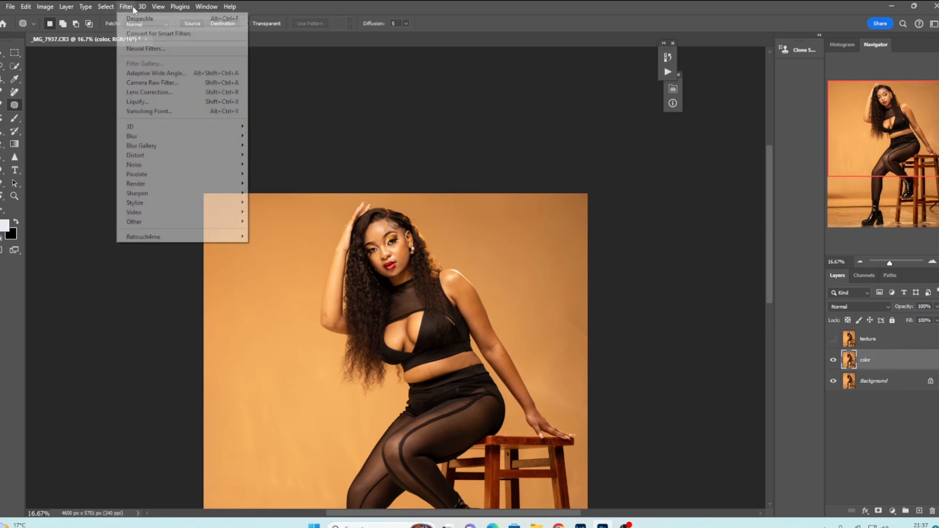
mouse_move(139, 169)
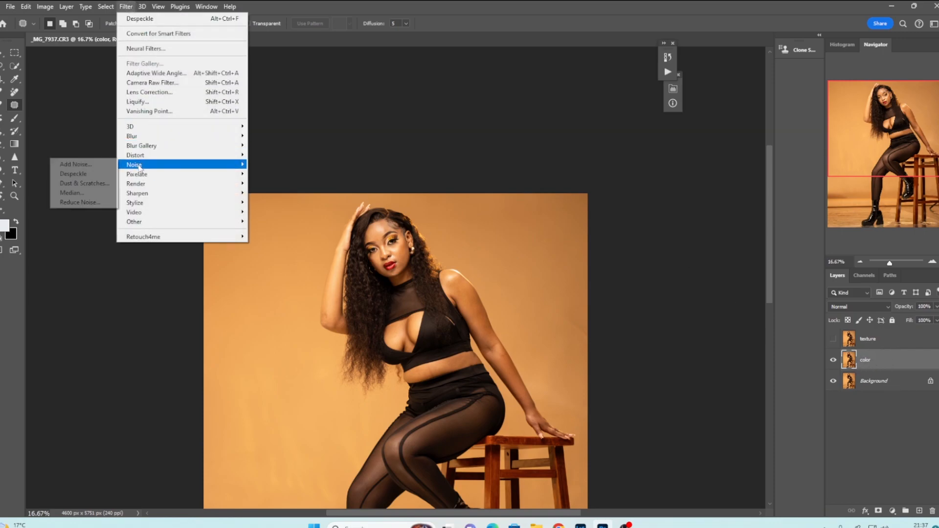
left_click(88, 184)
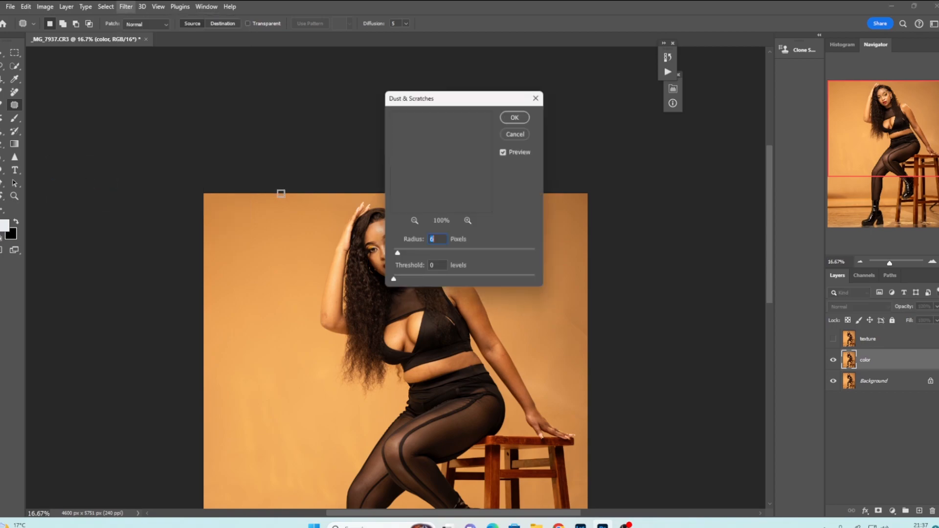
left_click_drag(474, 103, 258, 143)
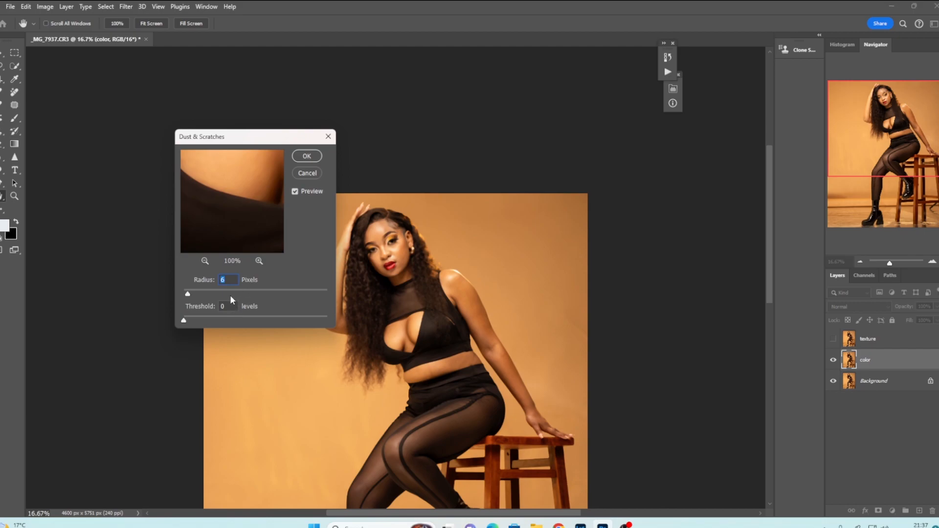
type("4")
left_click(304, 157)
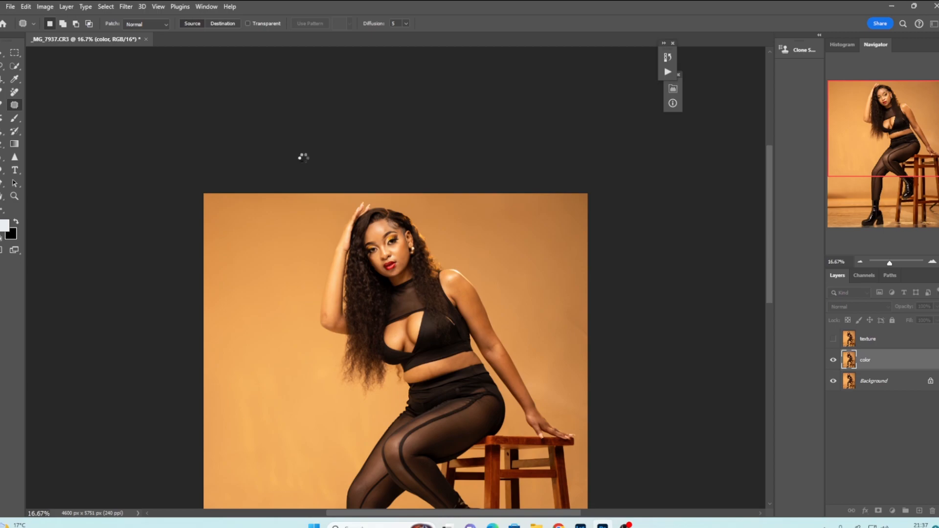
Show the texture layer and use Apply Image on it with the color layer as source, Subtract blending, scale 2 and offset 128.
left_click(876, 343)
left_click(833, 338)
left_click(45, 7)
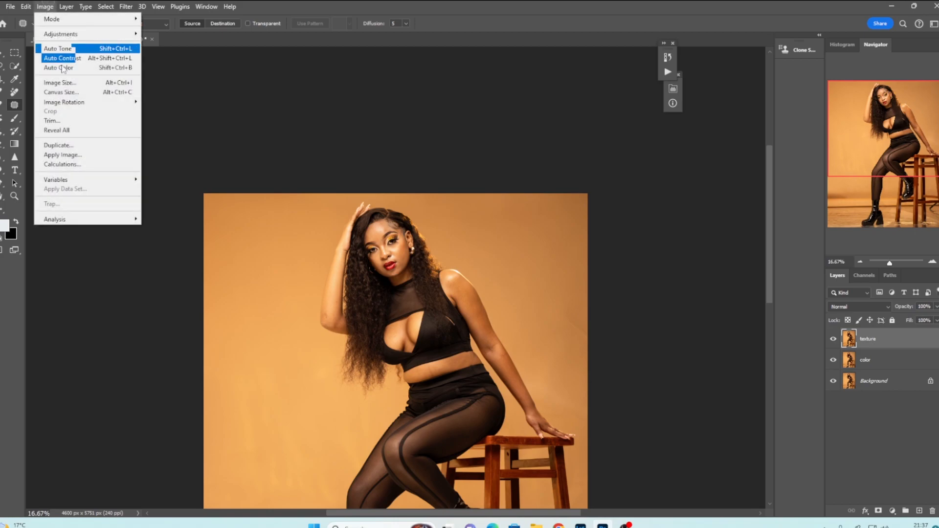
left_click(88, 154)
left_click(435, 149)
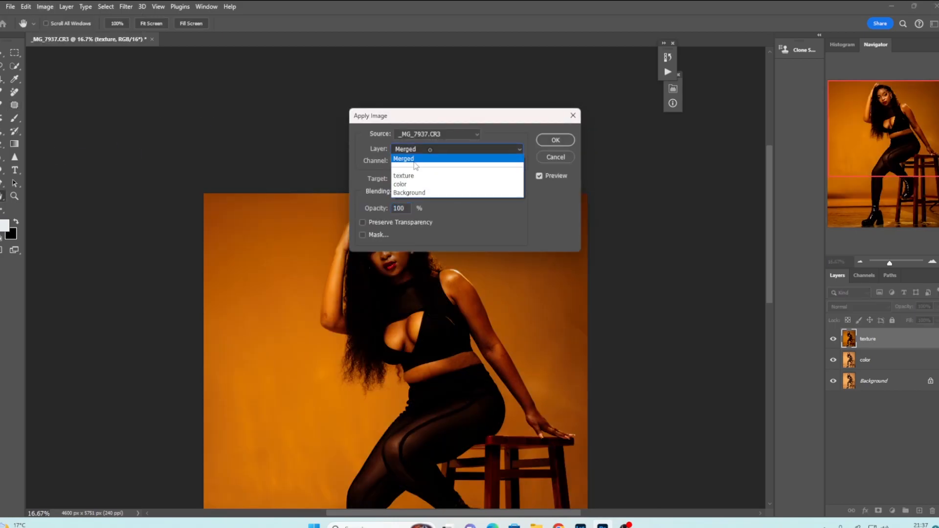
left_click(401, 185)
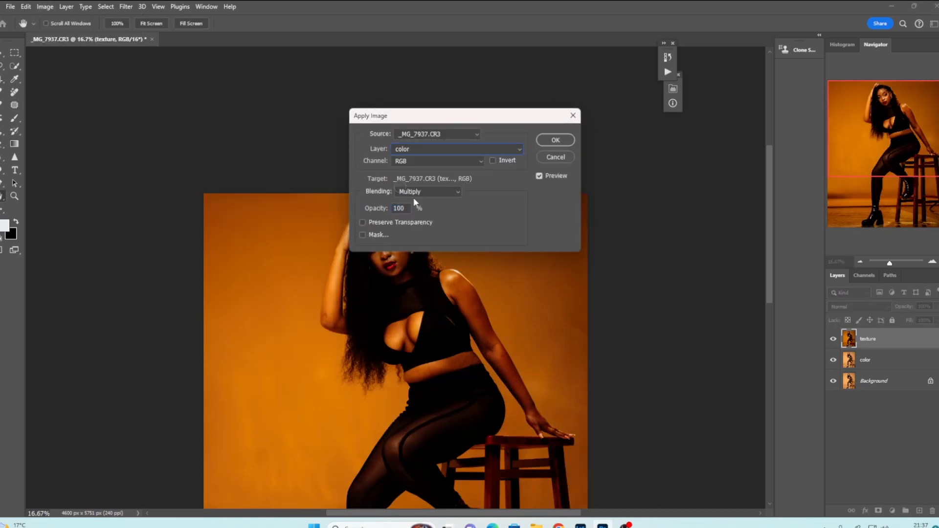
left_click(430, 194)
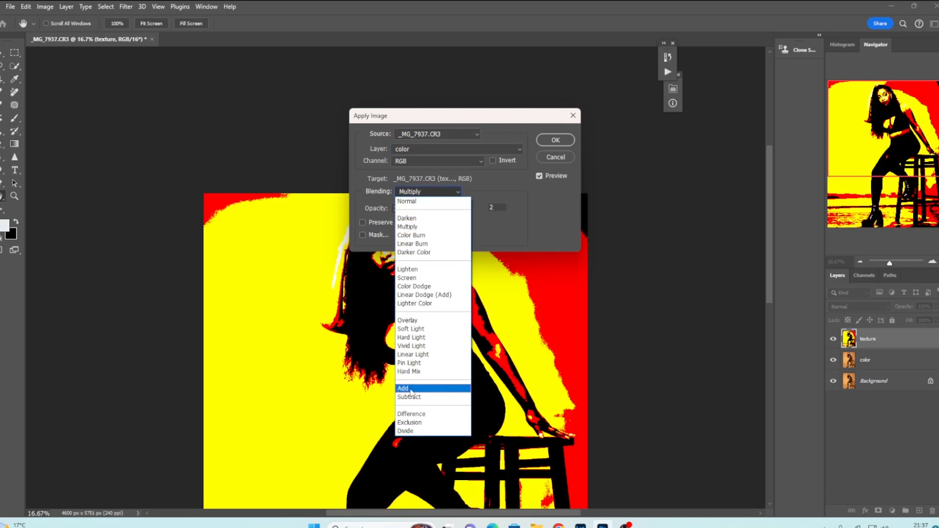
left_click(409, 397)
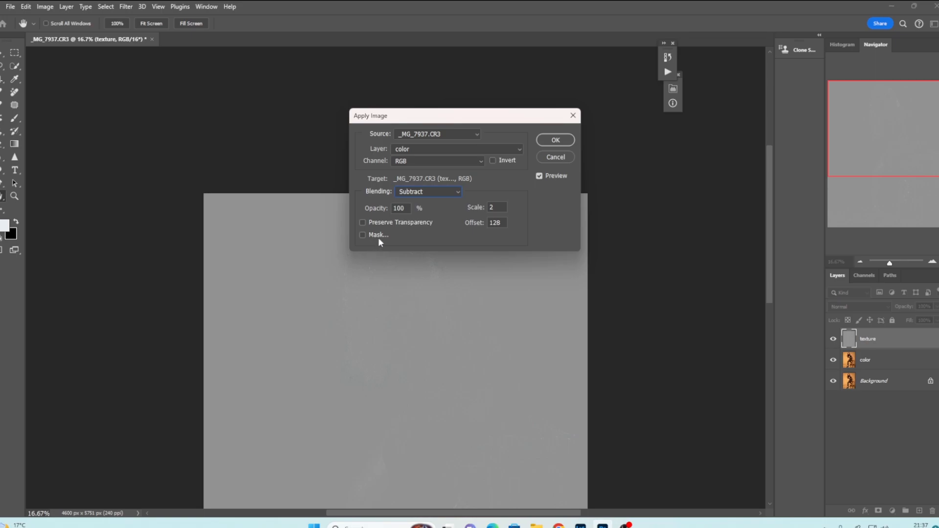
left_click_drag(771, 291, 758, 354)
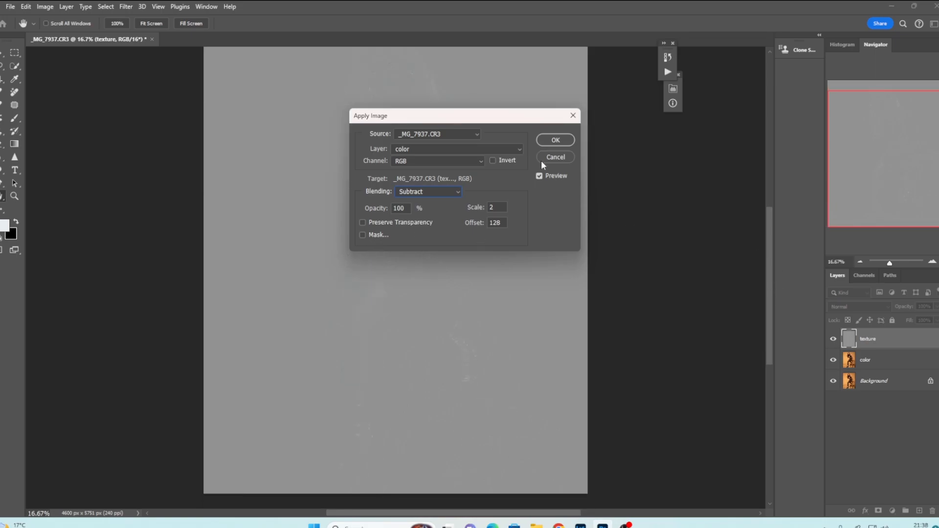
left_click(552, 140)
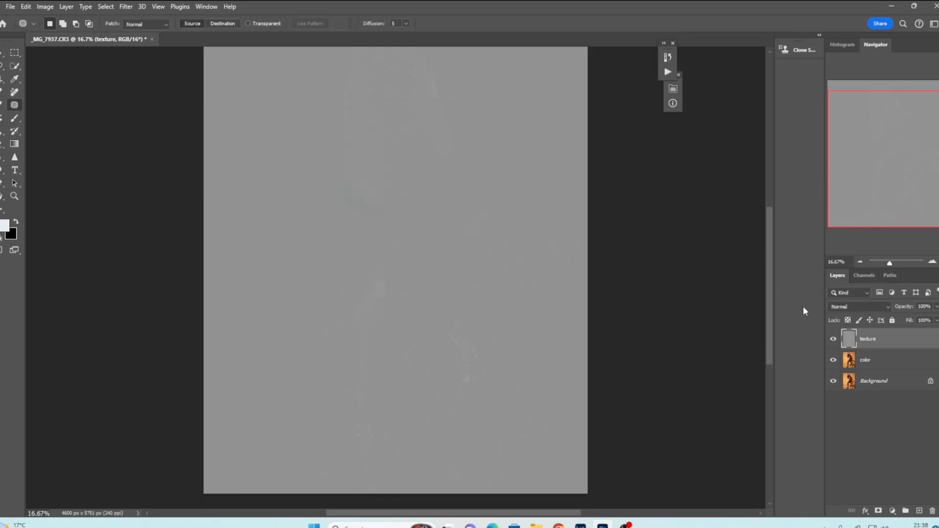
Set the texture layer's blend mode to Linear Light.
left_click(861, 307)
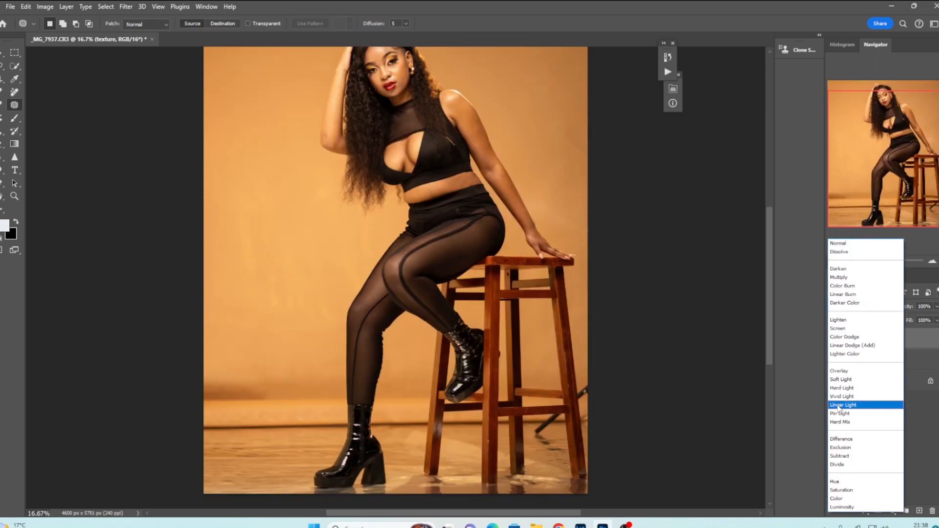
left_click(837, 405)
left_click_drag(765, 284, 761, 265)
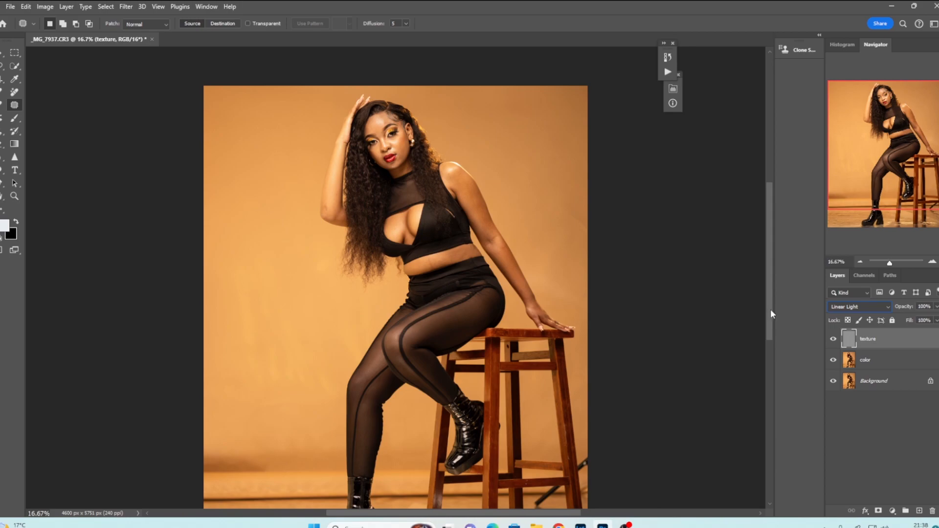
scroll(771, 313, "down", 2)
scroll(767, 323, "up", 1)
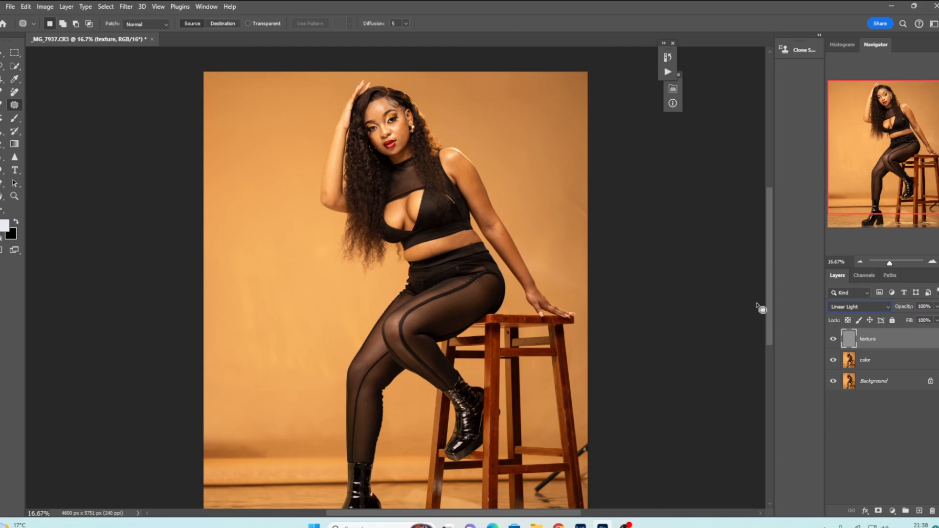
Add a Black & White adjustment layer above the texture layer with Reds set to -72.
left_click(892, 511)
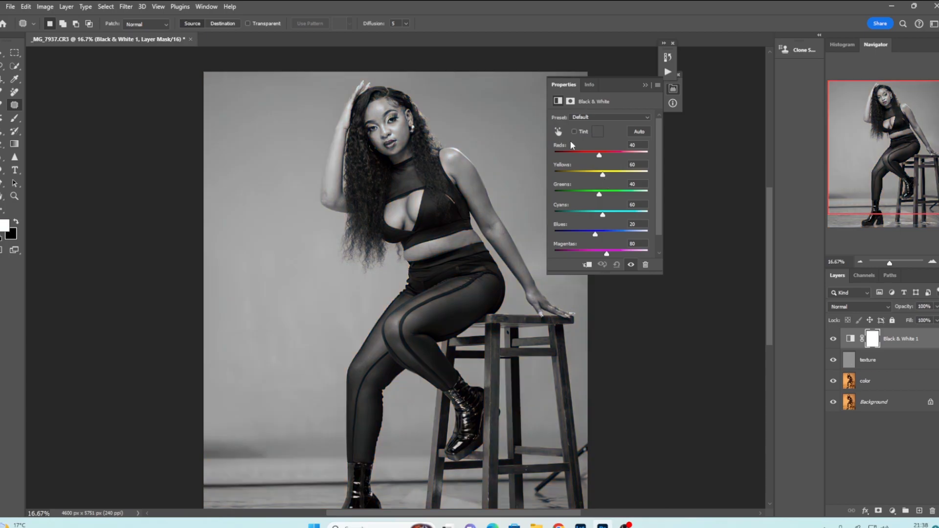
left_click_drag(598, 156, 578, 155)
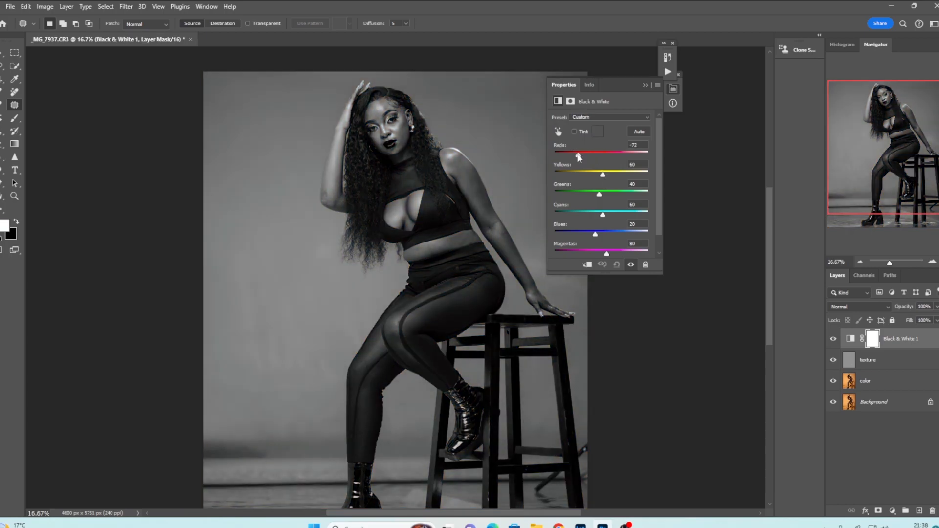
left_click(646, 85)
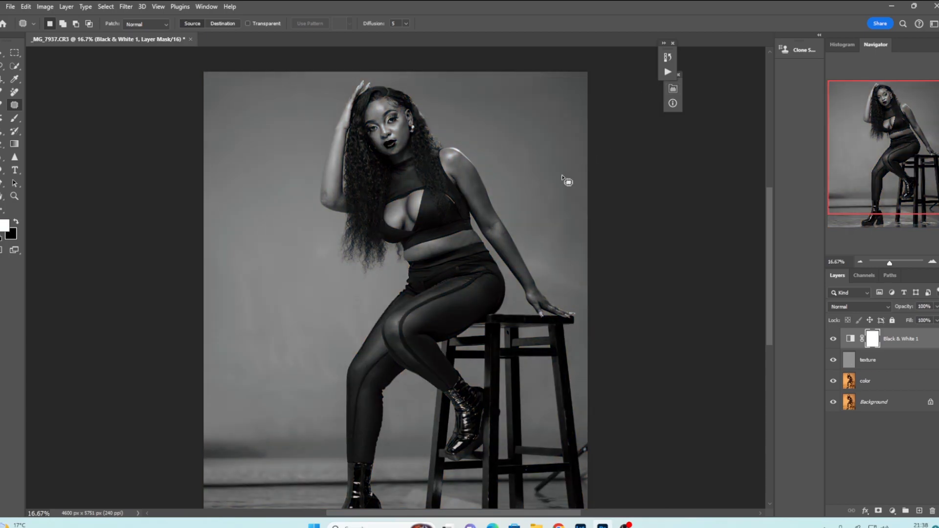
Set up the Mixer Brush for retouching the face: a cleaned brush at size 90 with smoothing set to 0%.
key("ctrl+plus")
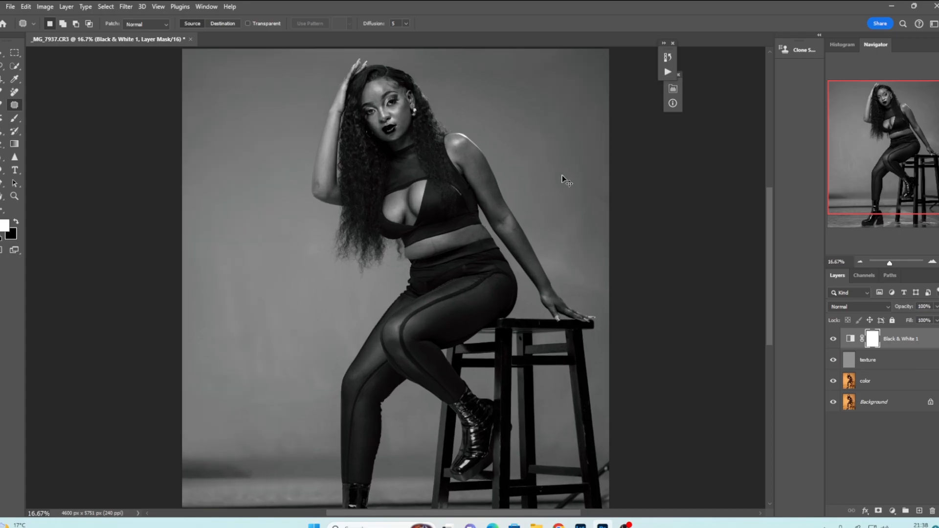
key("ctrl+plus")
key("ctrl+plus")
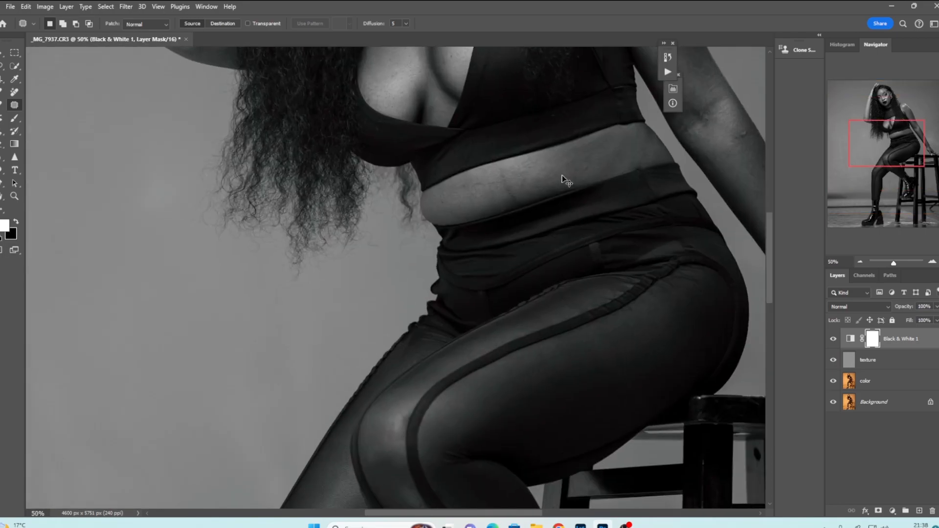
key("ctrl+plus")
key("ctrl+plus")
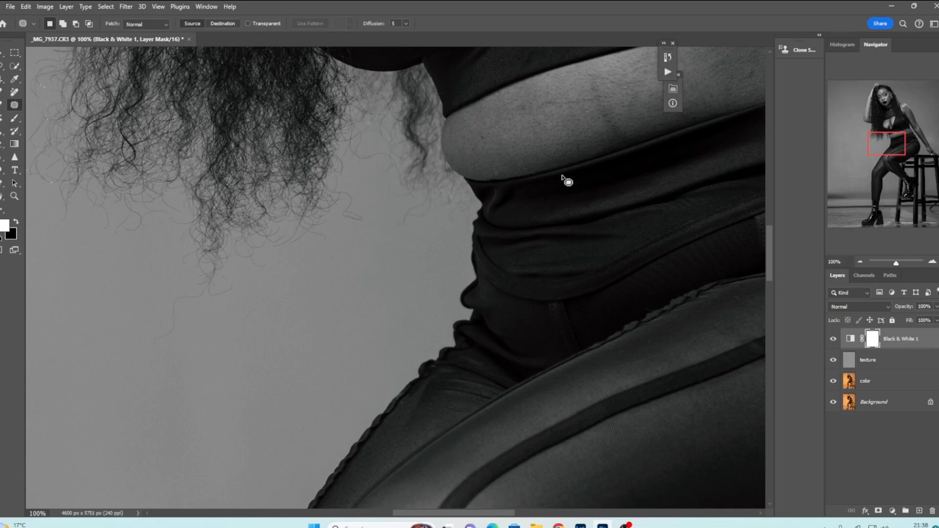
scroll(567, 181, "up", 10)
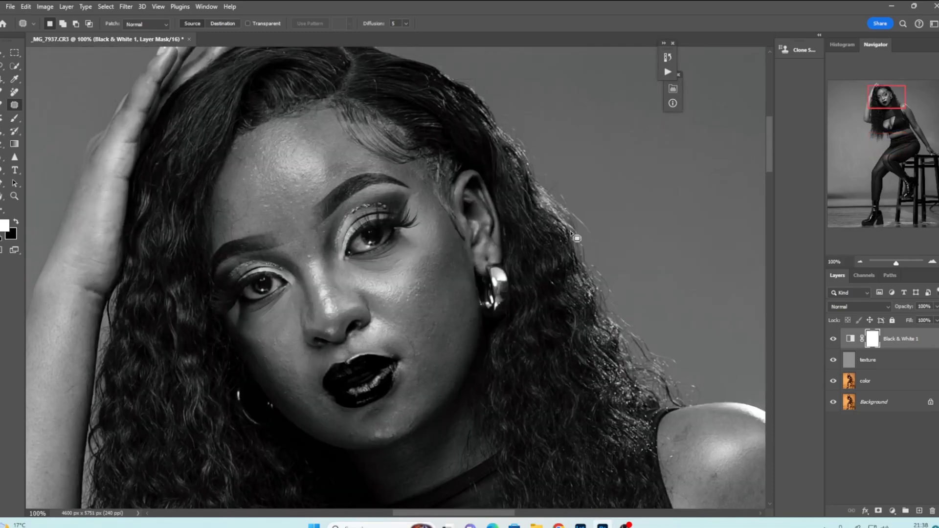
key("ctrl+minus")
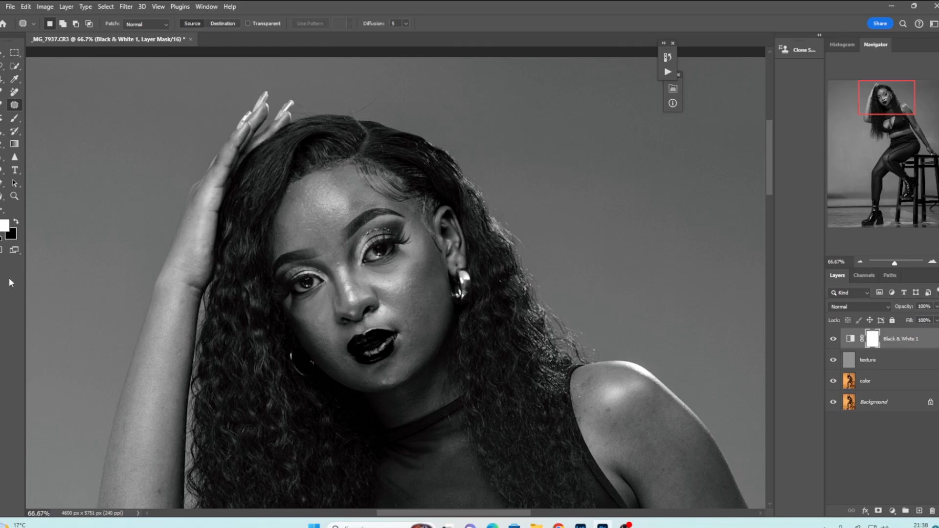
left_click(2, 209)
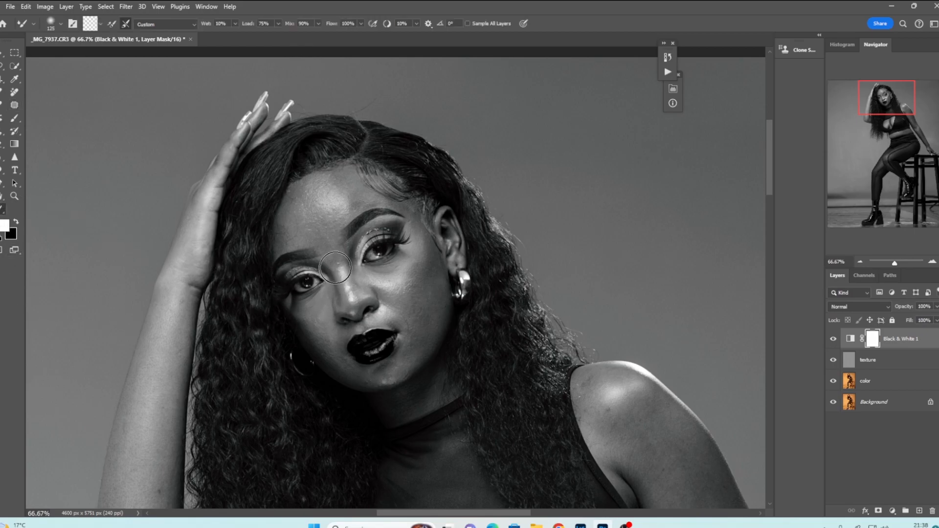
key("bracketleft")
key("bracketleft")
left_click(102, 23)
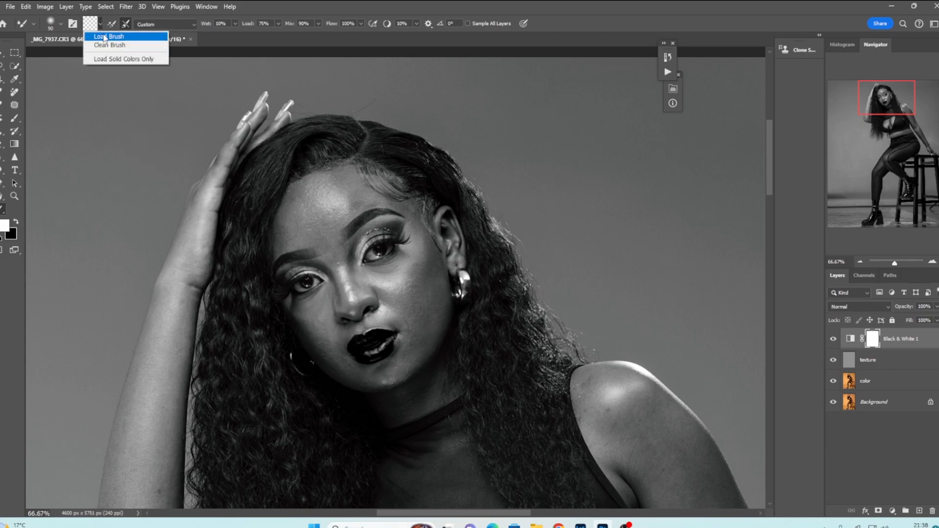
left_click(101, 45)
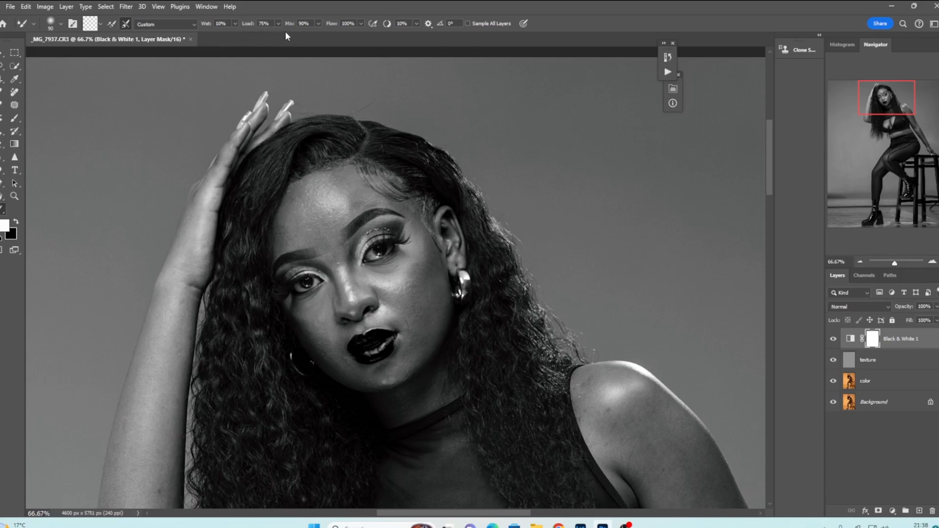
left_click(416, 23)
With the texture layer hidden, blend the forehead skin on the color layer using the Mixer Brush, and check it with texture and in color.
left_click(868, 362)
left_click(833, 360)
left_click(870, 382)
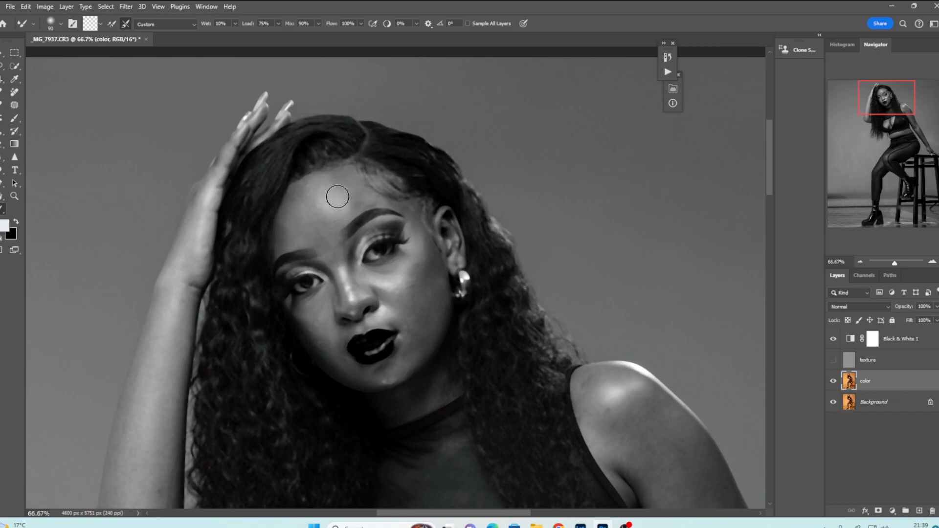
mouse_move(326, 211)
left_mouse_down()
mouse_move(293, 229)
mouse_move(305, 231)
mouse_move(293, 233)
mouse_move(332, 243)
mouse_move(297, 217)
mouse_move(335, 183)
left_mouse_up()
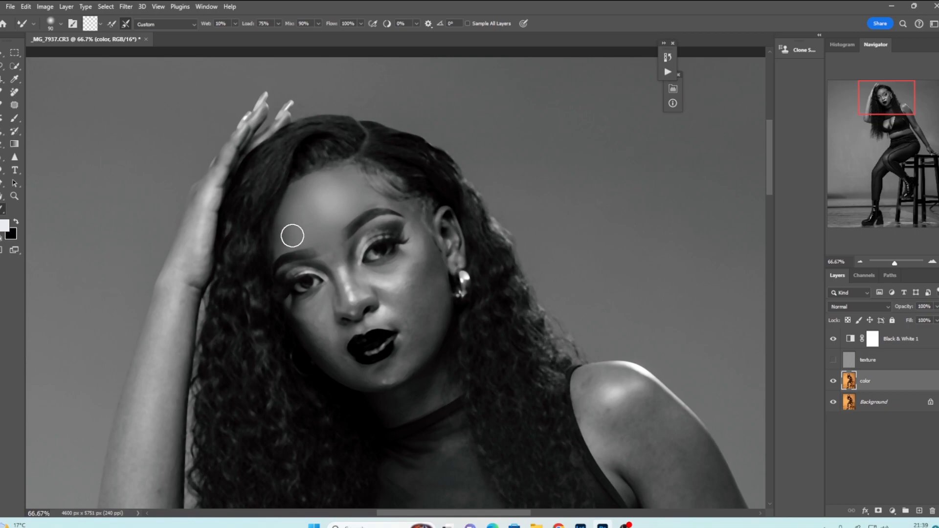
key("bracketleft")
left_click(833, 360)
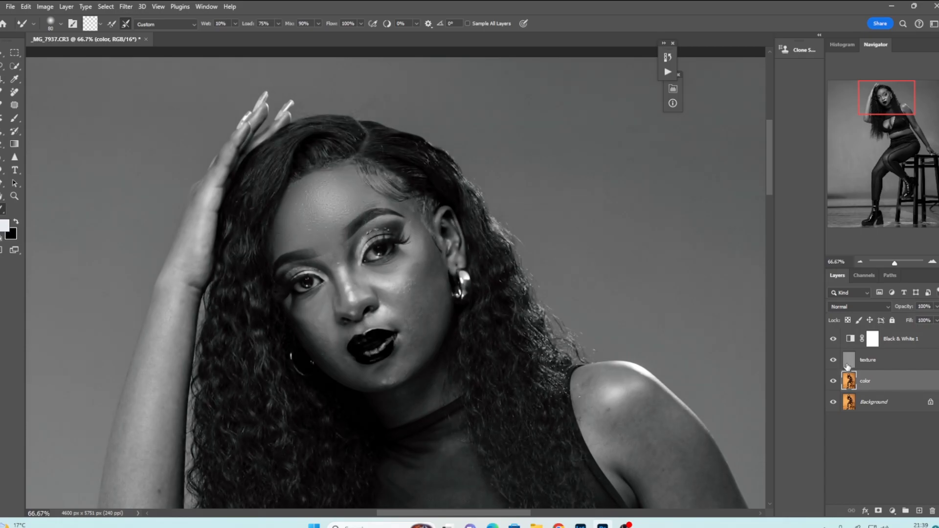
left_click(834, 339)
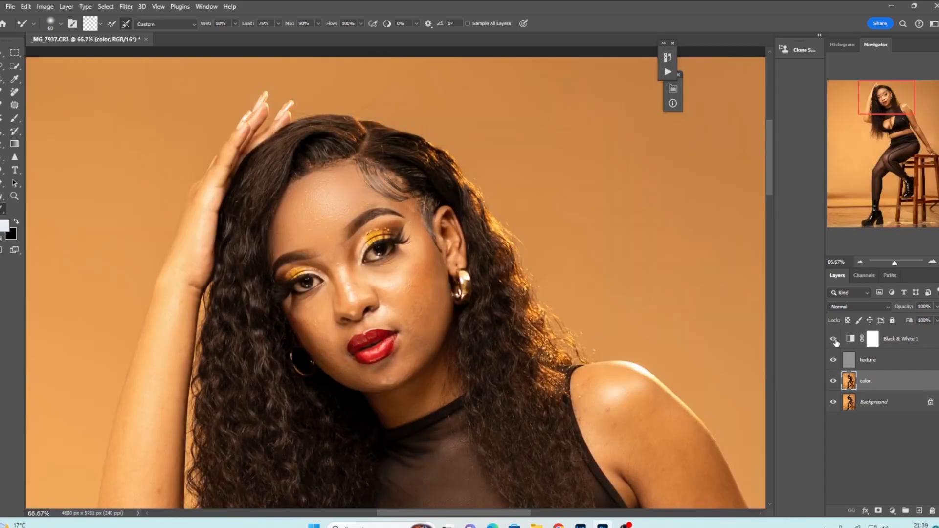
left_click(833, 339)
left_click(833, 360)
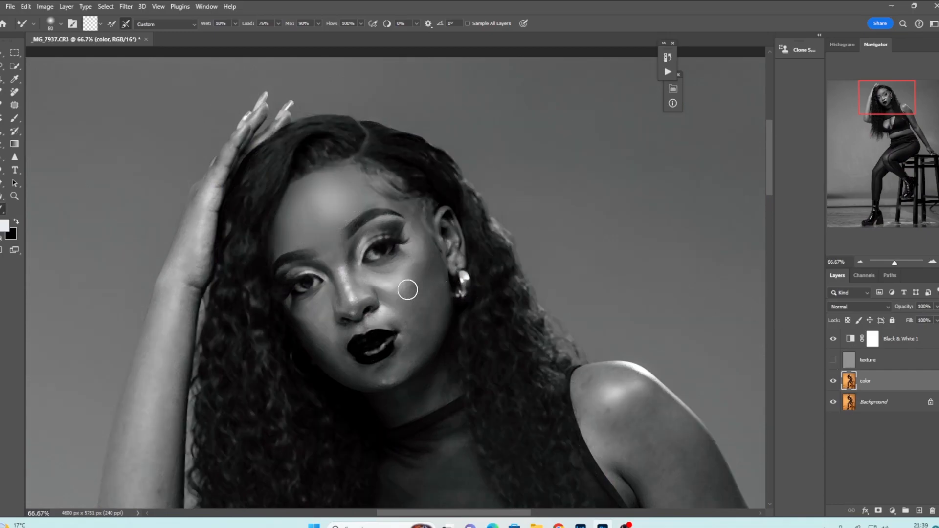
Blend the skin of the cheek nearest the visible ear on the color layer with the Mixer Brush, varying the brush size.
key("bracketleft")
key("bracketleft")
key("bracketright")
key("bracketright")
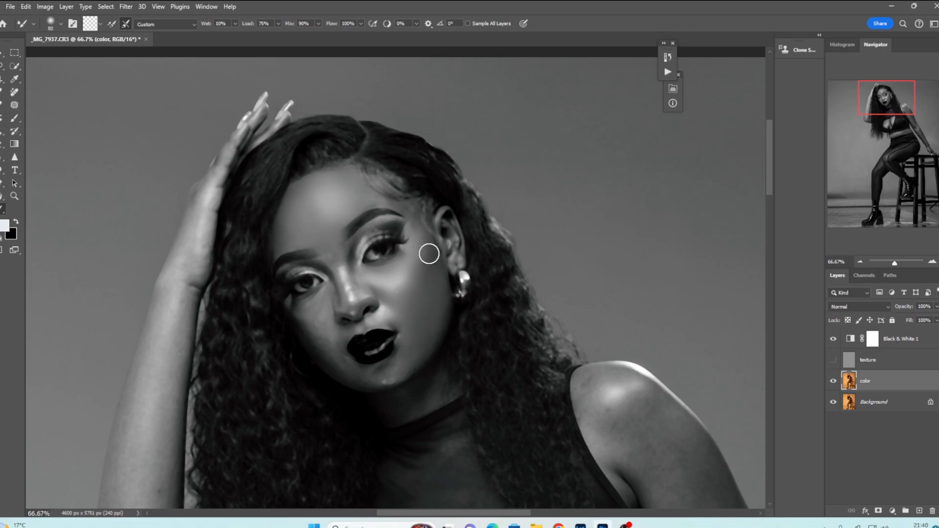
Blend the skin on the nose, chin, other cheek and around the eyes with the Mixer Brush, using smaller brush sizes for tight areas.
key("bracketleft")
key("bracketleft")
key("bracketleft")
key("bracketright")
key("bracketright")
key("bracketleft")
key("bracketleft")
key("bracketleft")
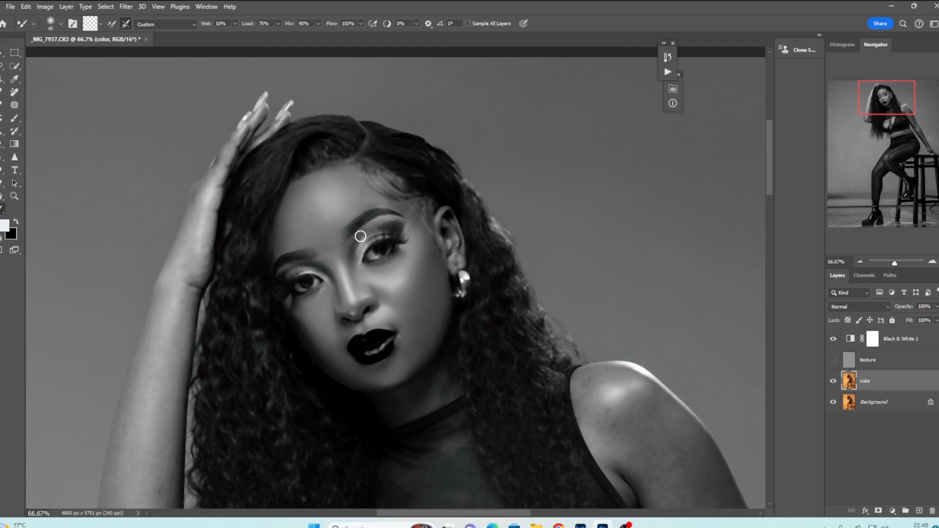
key("bracketright")
key("bracketright")
Show the texture layer and hide the Black & White adjustment layer.
scroll(774, 192, "down", 1)
left_click(833, 360)
left_click(834, 339)
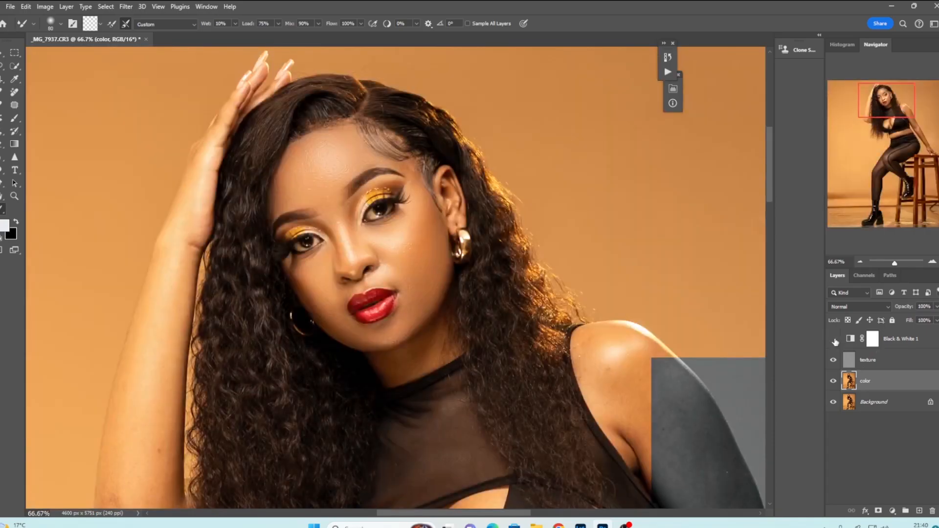
Group the texture and color layers and name the group frequency.
left_click(871, 365)
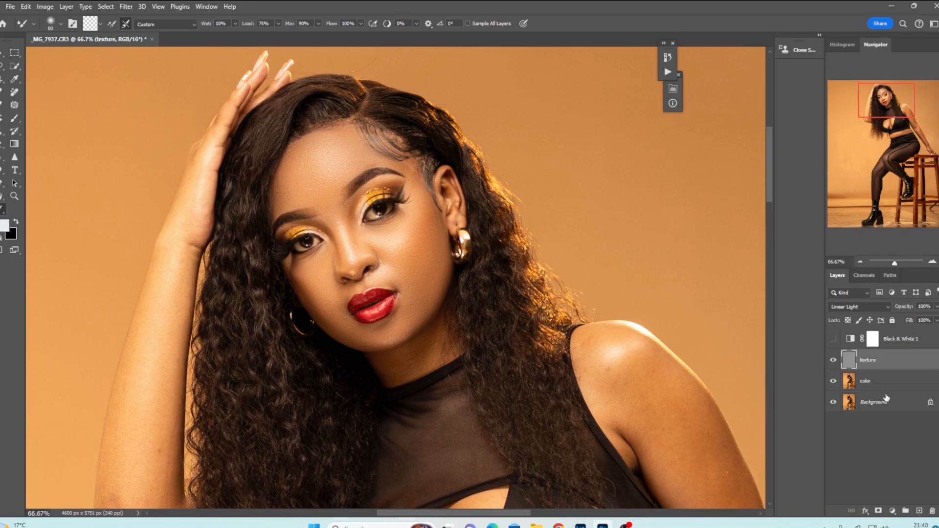
left_click(852, 378, "shift")
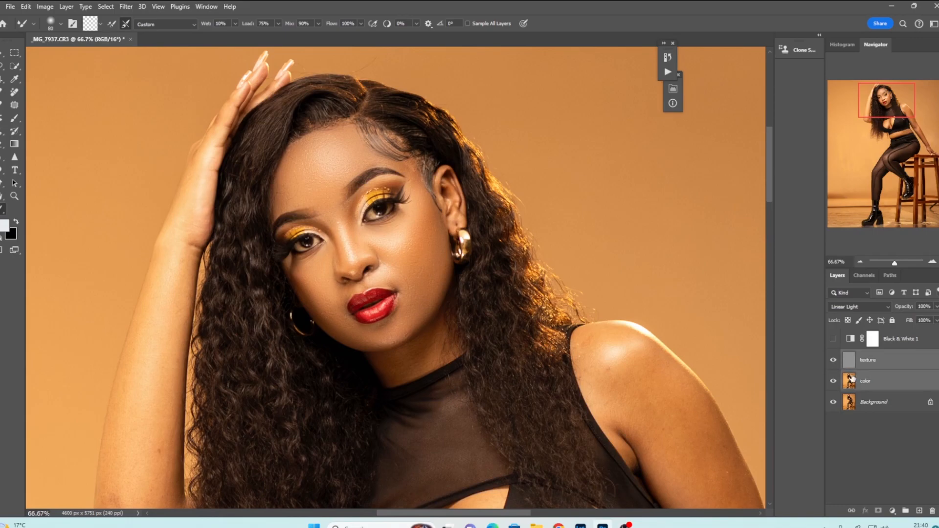
key("ctrl+g")
double_click(871, 356)
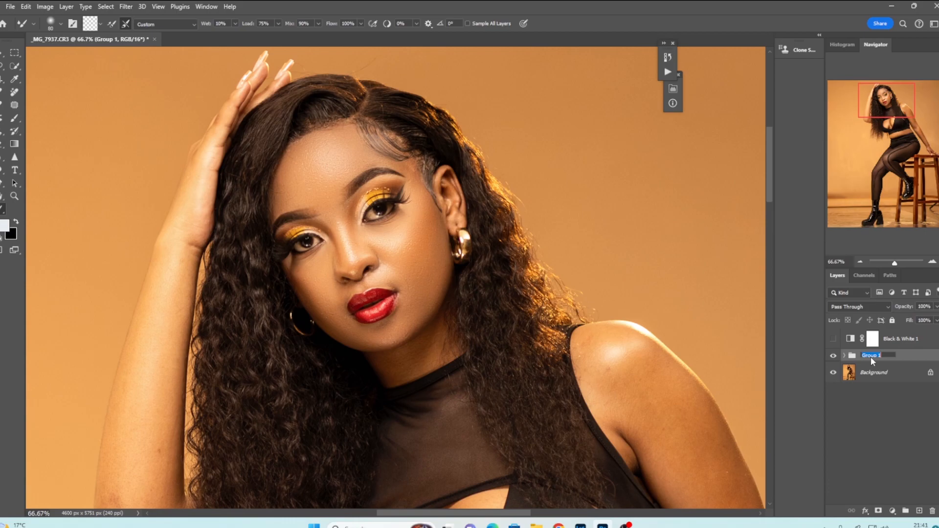
type("Frequency")
key("Return")
Compare the portrait with and without the frequency group, and hide the group's texture layer with the color layer made active.
left_click(845, 356)
left_click(833, 357)
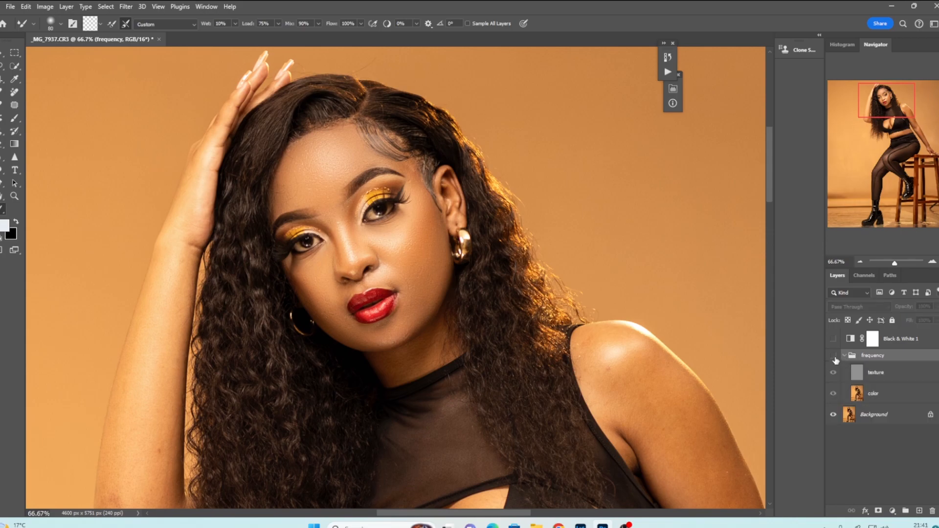
left_click(834, 356)
left_click(834, 357)
left_click(834, 356)
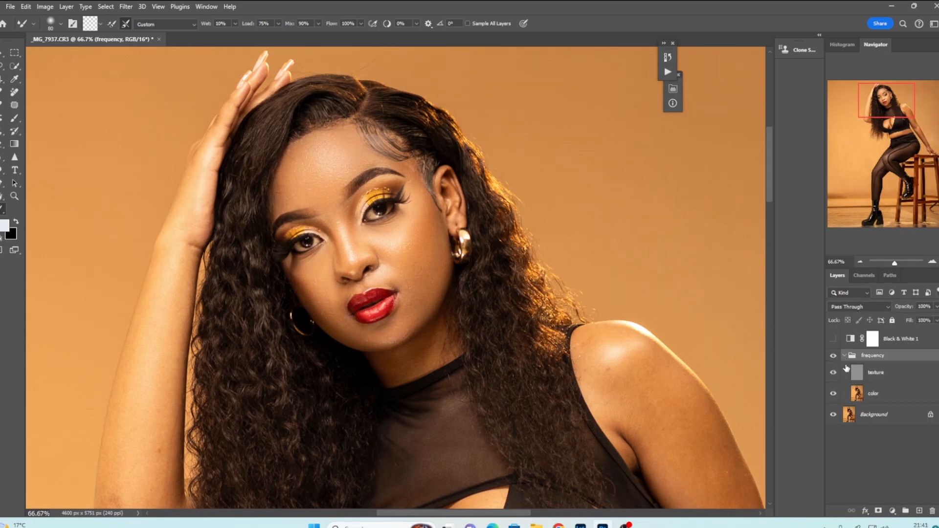
left_click(833, 372)
left_click(880, 397)
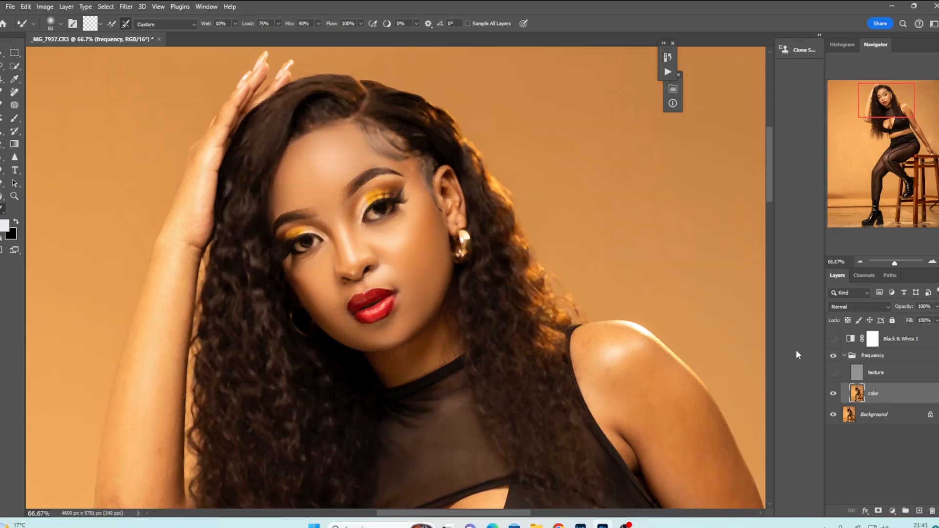
Blend the skin along the raised arm down to the elbow with the Mixer Brush, enlarging the brush to 125.
left_click(833, 339)
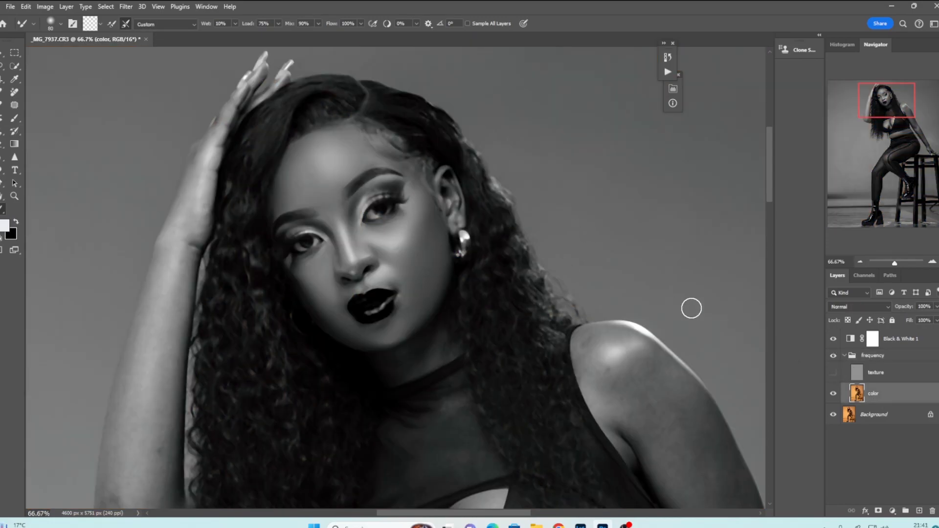
left_click(833, 339)
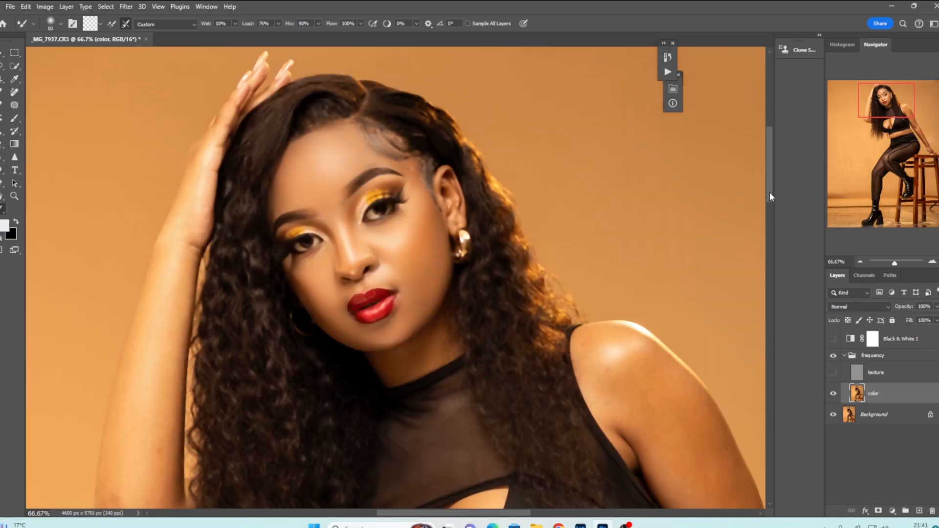
mouse_move(769, 195)
left_mouse_down()
mouse_move(769, 214)
mouse_move(769, 187)
left_mouse_up()
key("bracketright")
key("bracketright")
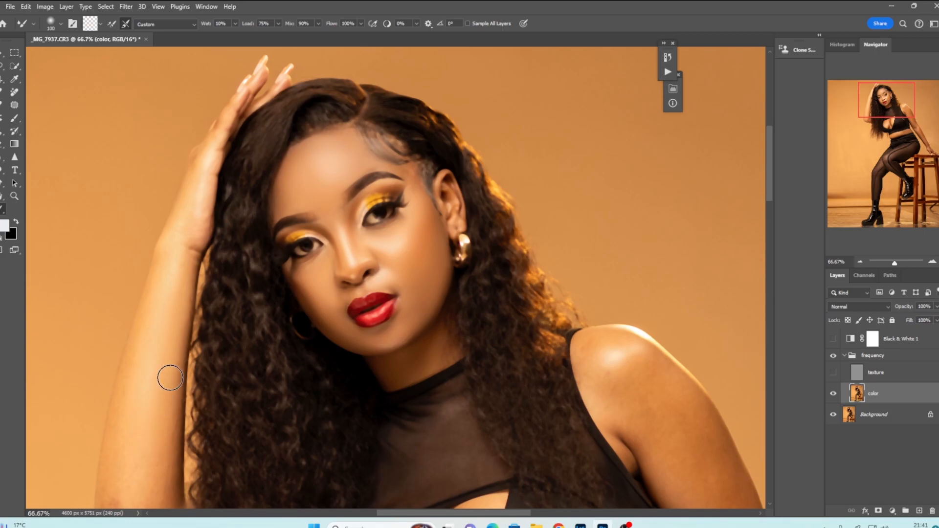
left_click(860, 263)
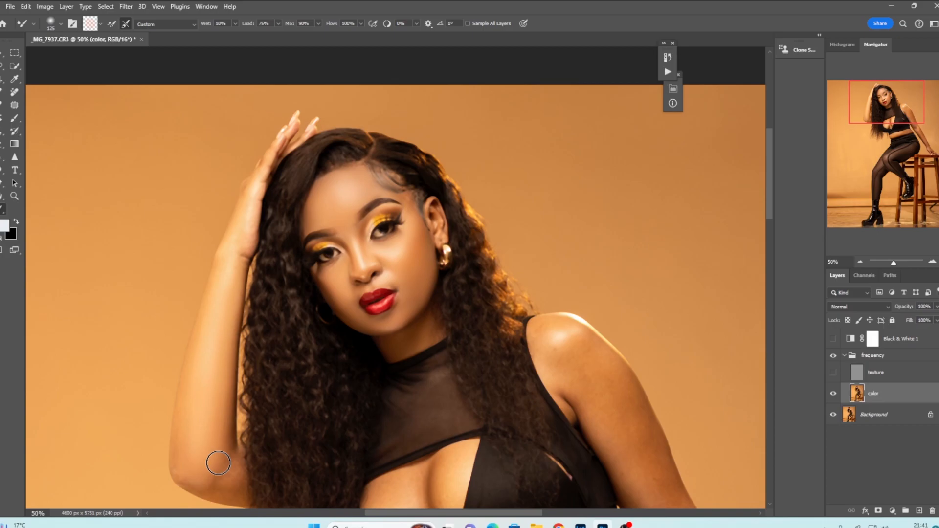
mouse_move(227, 489)
left_mouse_down()
mouse_move(189, 456)
mouse_move(204, 473)
left_mouse_up()
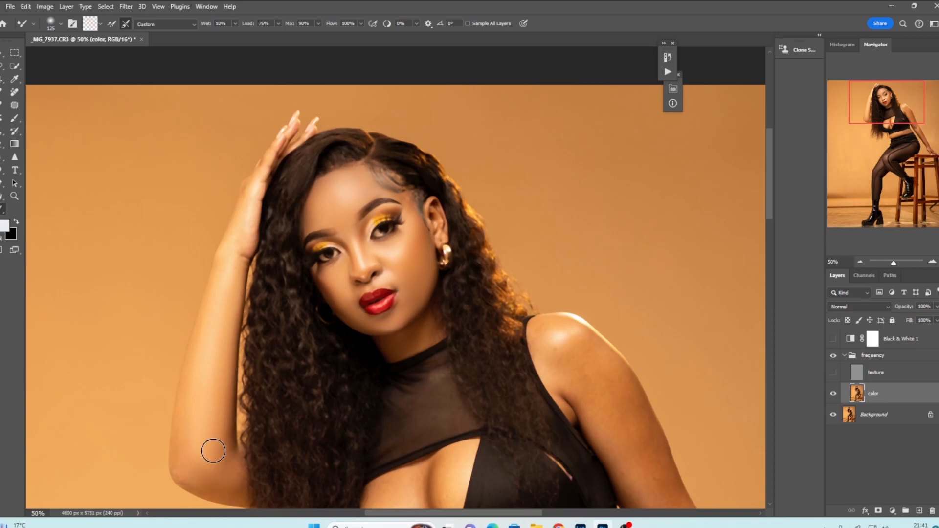
Check the tones with the Black & White layer and blend the raised arm's elbow and the skin beside the hair.
key("bracketleft")
key("bracketleft")
key("bracketleft")
left_click(833, 339)
left_click(834, 339)
scroll(770, 212, "down", 3)
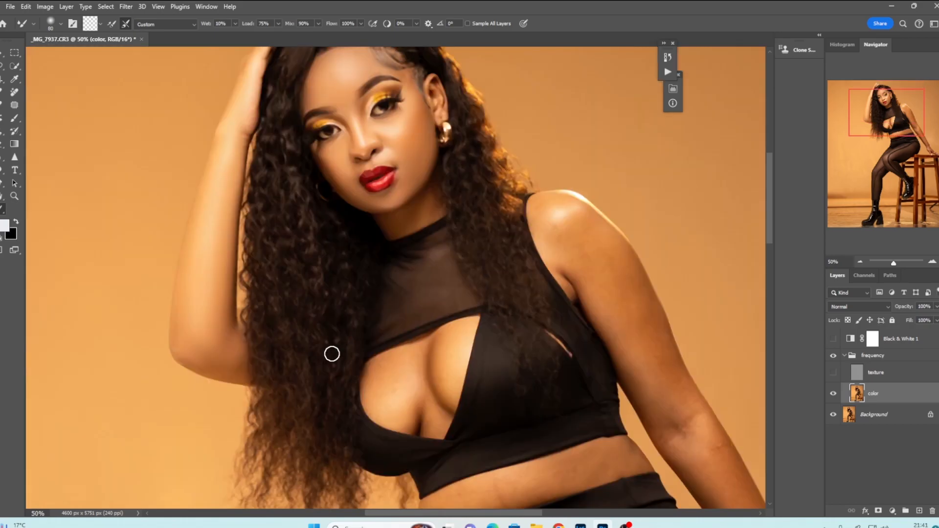
key("bracketright")
key("bracketright")
key("bracketright")
mouse_move(206, 341)
left_mouse_down()
mouse_move(207, 359)
mouse_move(186, 332)
left_mouse_up()
left_click_drag(239, 364, 232, 362)
Blend the skin on the chest with the Mixer Brush at size 100 and compare it with layer visibility toggled.
key("bracketleft")
key("bracketleft")
key("bracketright")
left_click_drag(451, 381, 462, 361)
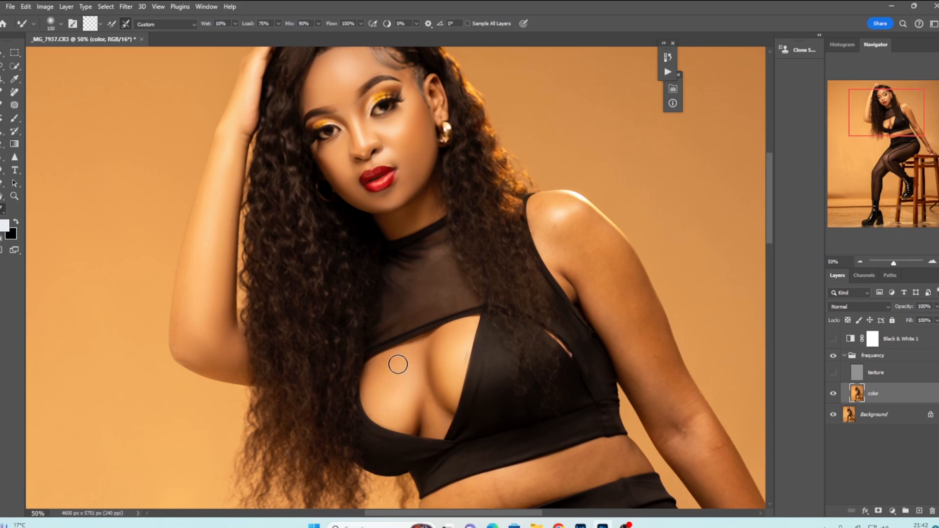
left_click(834, 356)
left_click(833, 373)
left_click(833, 373)
Rotate the canvas view to -85° and blend the highlight and skin on the lowered arm's shoulder at brush size 125.
key("r")
left_click_drag(572, 150, 357, 214)
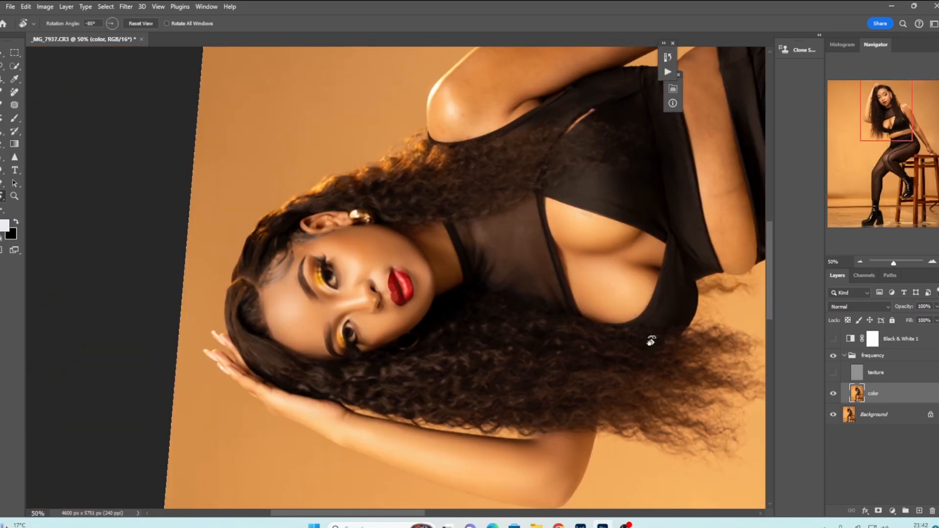
left_click_drag(767, 298, 768, 268)
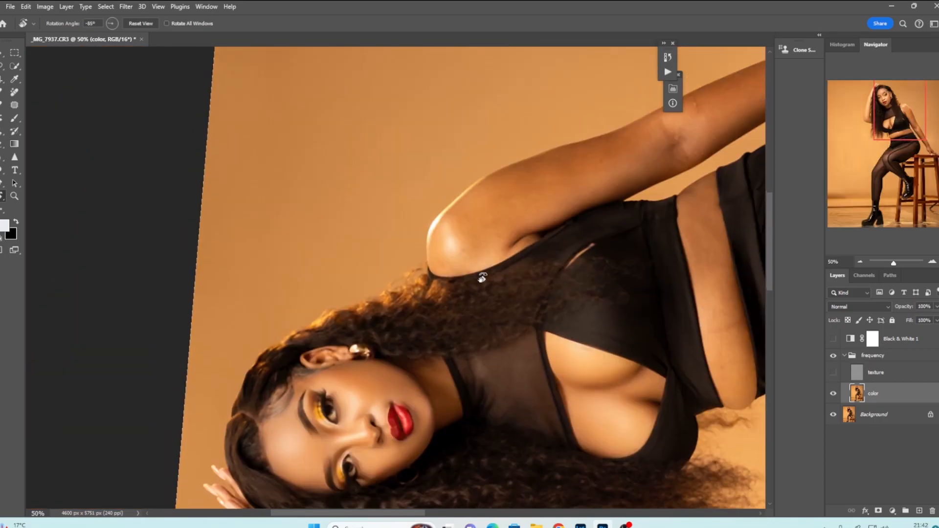
left_click(3, 209)
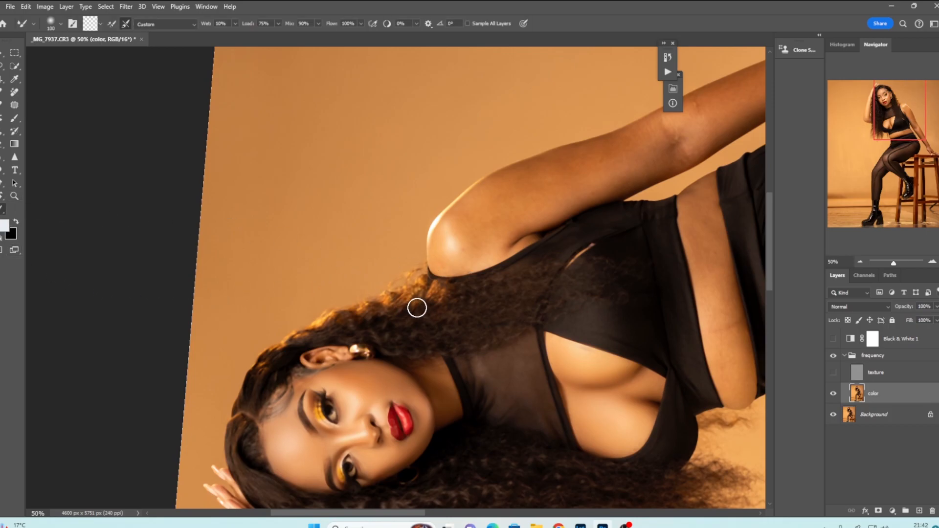
key("bracketright")
mouse_move(443, 233)
left_mouse_down()
mouse_move(464, 235)
mouse_move(451, 253)
mouse_move(479, 254)
mouse_move(472, 207)
mouse_move(451, 224)
left_mouse_up()
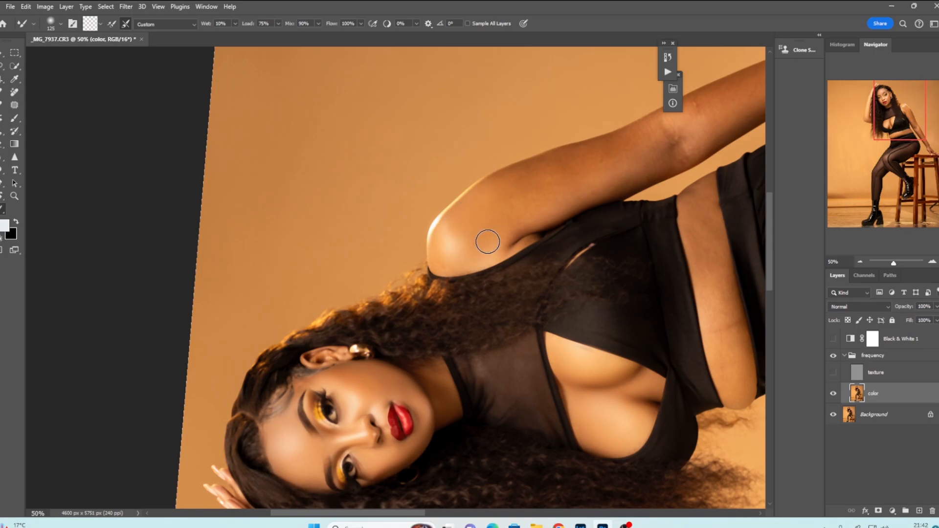
Blend the skin of the lowered arm's upper part with a larger Mixer Brush.
key("bracketright")
key("bracketright")
key("bracketleft")
Smooth the elbow crease and forearm of the lowered arm with the Mixer Brush, reducing the brush to 90.
left_click_drag(395, 514, 433, 515)
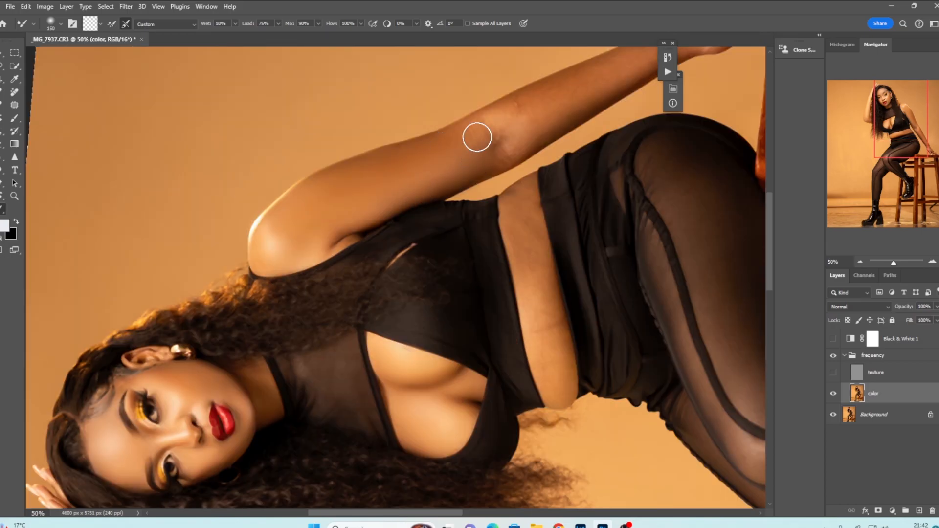
left_click_drag(769, 288, 769, 262)
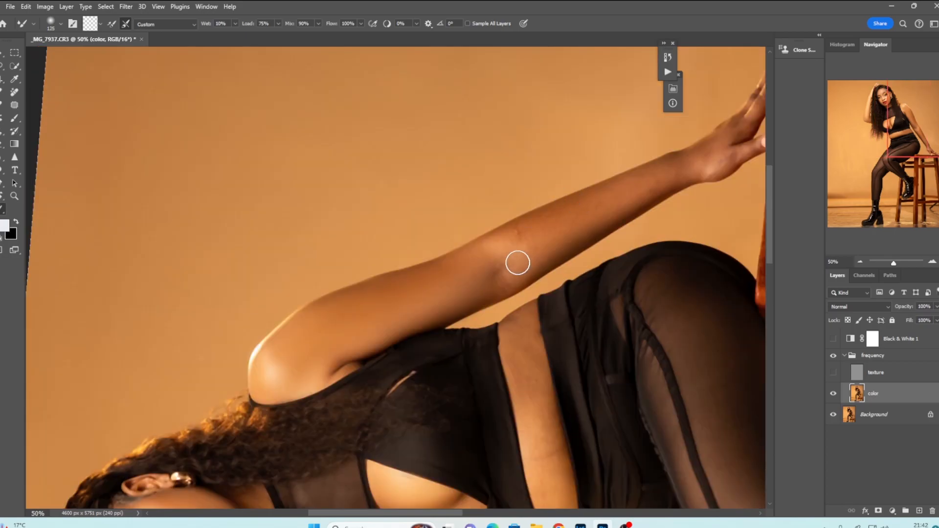
mouse_move(533, 234)
left_mouse_down()
mouse_move(608, 210)
mouse_move(504, 240)
mouse_move(669, 168)
left_mouse_up()
key("bracketleft")
key("bracketleft")
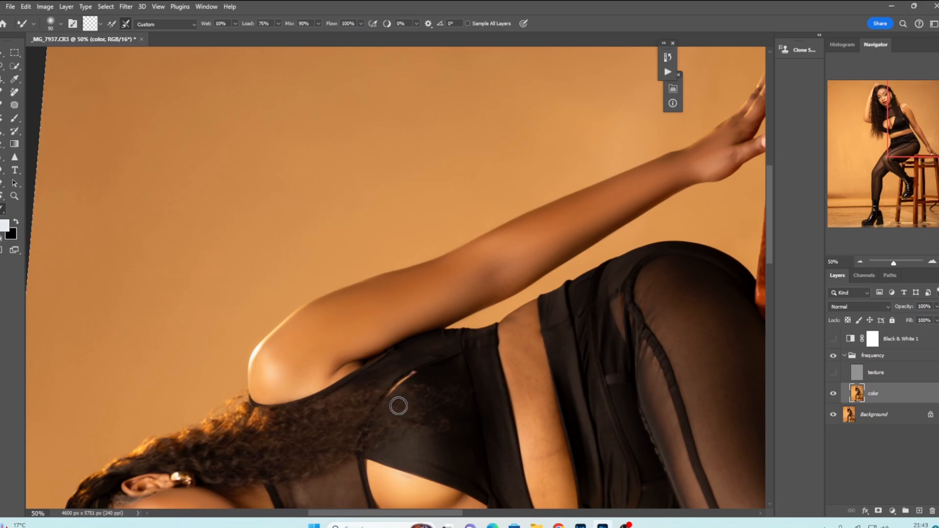
Blend the wrist and the hand resting on the stool with the Mixer Brush at size 70.
scroll(399, 406, "right", 3)
key("bracketleft")
key("bracketleft")
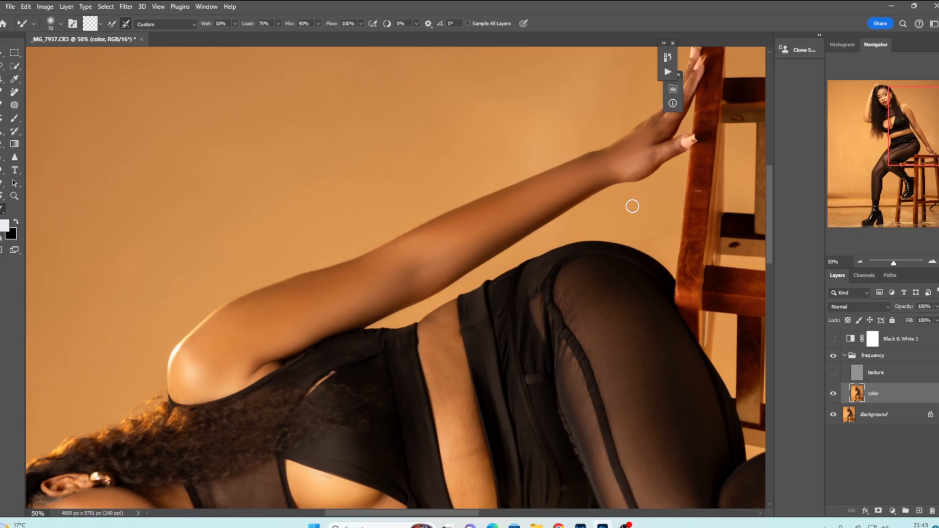
scroll(633, 206, "up", 5)
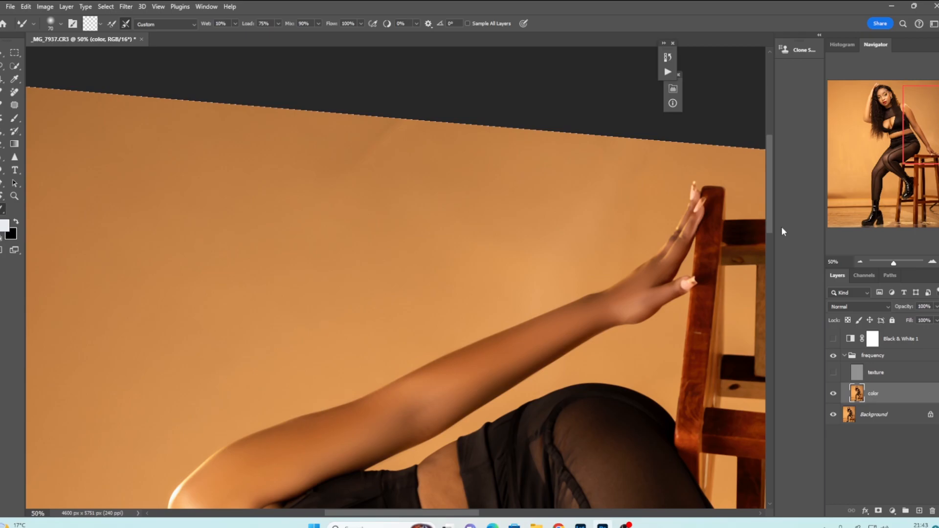
scroll(560, 183, "down", 4)
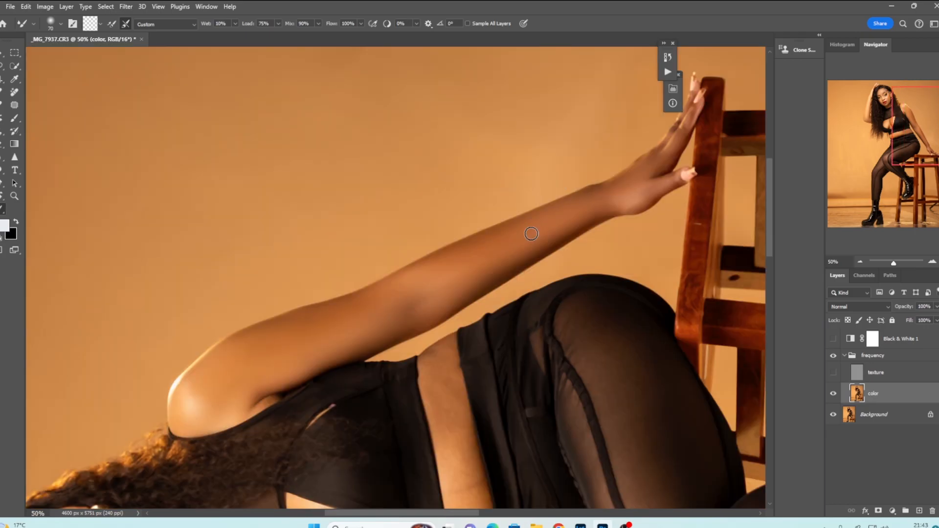
Blend the skin of the bare midriff between the top and the skirt, varying the Mixer Brush size around 100.
scroll(539, 254, "down", 5)
key("bracketright")
key("bracketright")
key("bracketright")
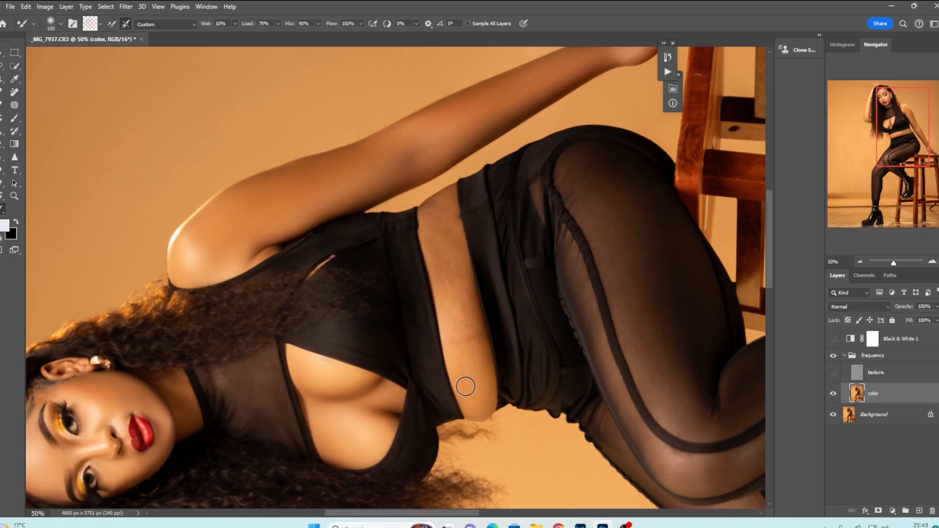
key("bracketright")
key("bracketright")
key("bracketleft")
key("bracketleft")
Return the canvas view to upright and show the texture layer over the blended color layer.
left_click(2, 80)
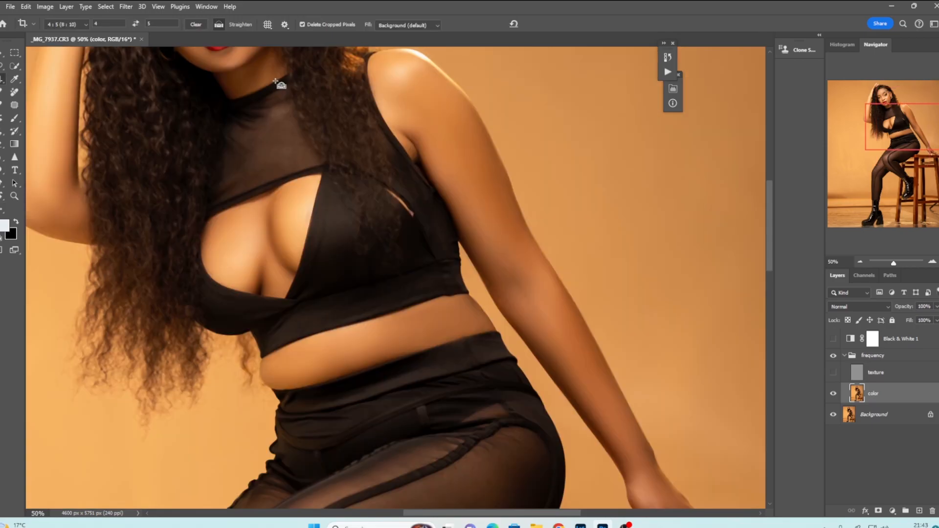
key("ctrl+minus")
key("ctrl+minus")
key("ctrl+minus")
key("ctrl+minus")
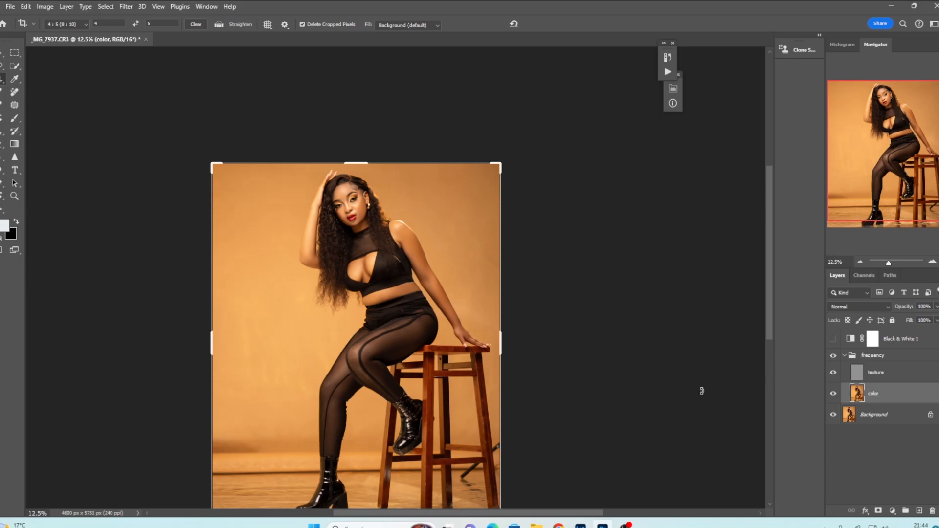
Examine the retouched skin on the shoulder, midriff, both arms and face with the texture layer shown.
key("ctrl+plus")
key("ctrl+plus")
key("ctrl+plus")
key("ctrl+plus")
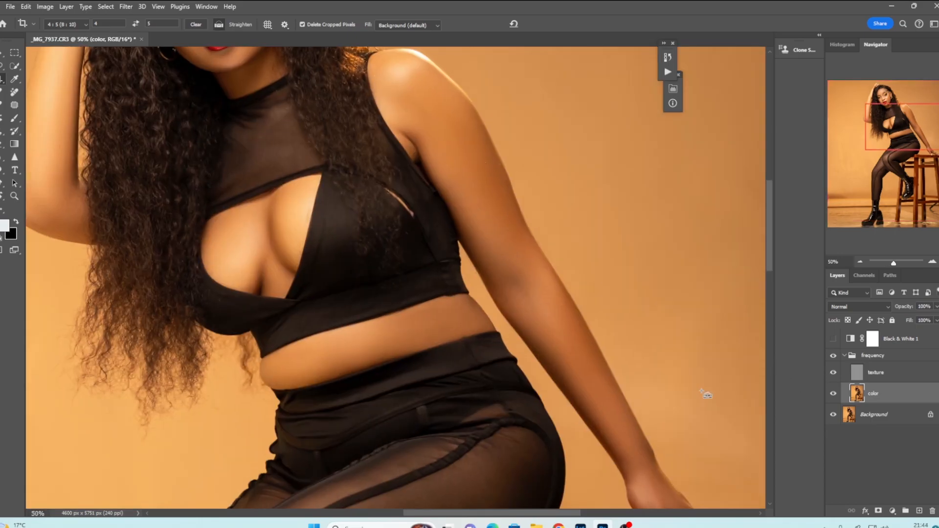
key("ctrl+plus")
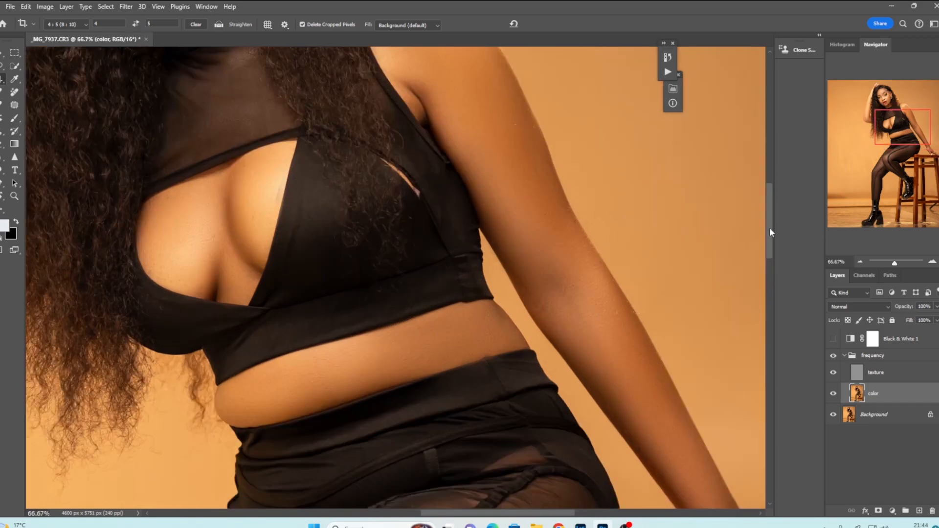
scroll(769, 215, "up", 1)
left_click_drag(769, 214, 769, 189)
left_click(3, 210)
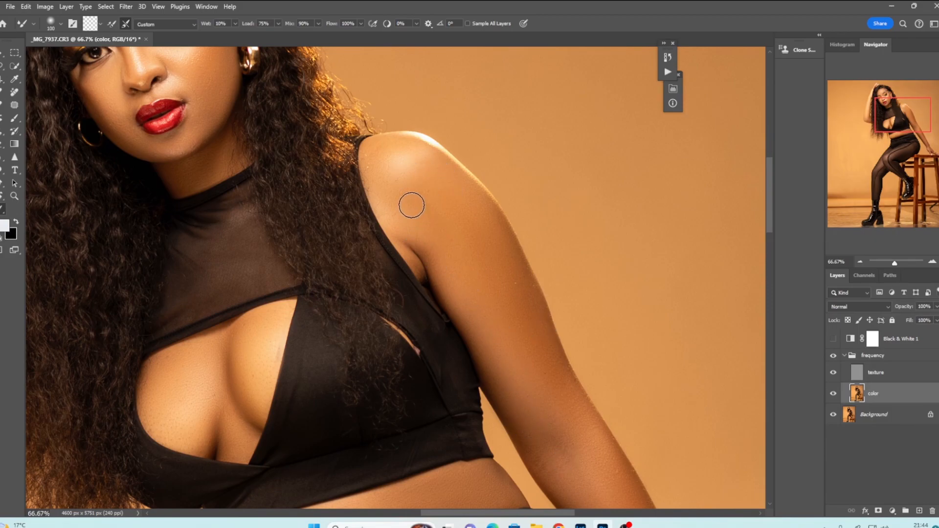
left_click_drag(769, 228, 766, 282)
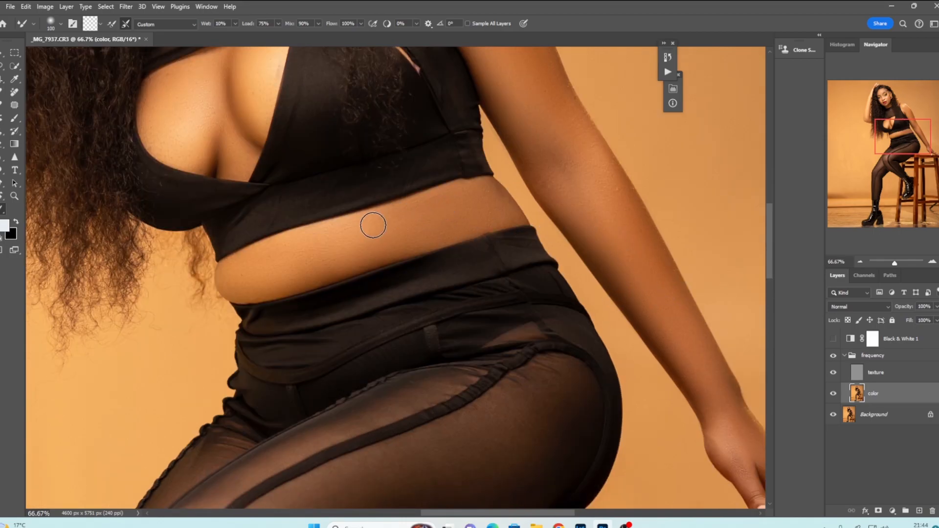
left_click_drag(503, 513, 448, 514)
left_click_drag(770, 252, 770, 193)
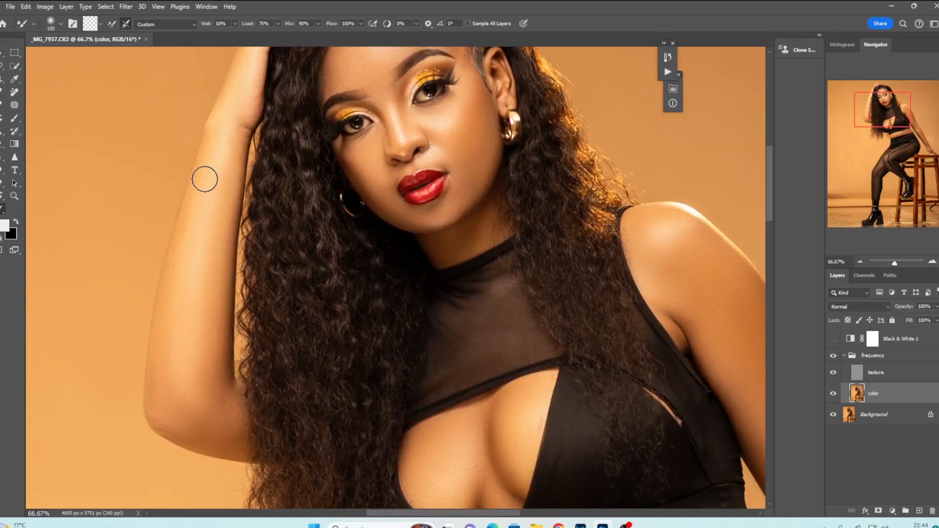
key("ctrl+minus")
key("ctrl+minus")
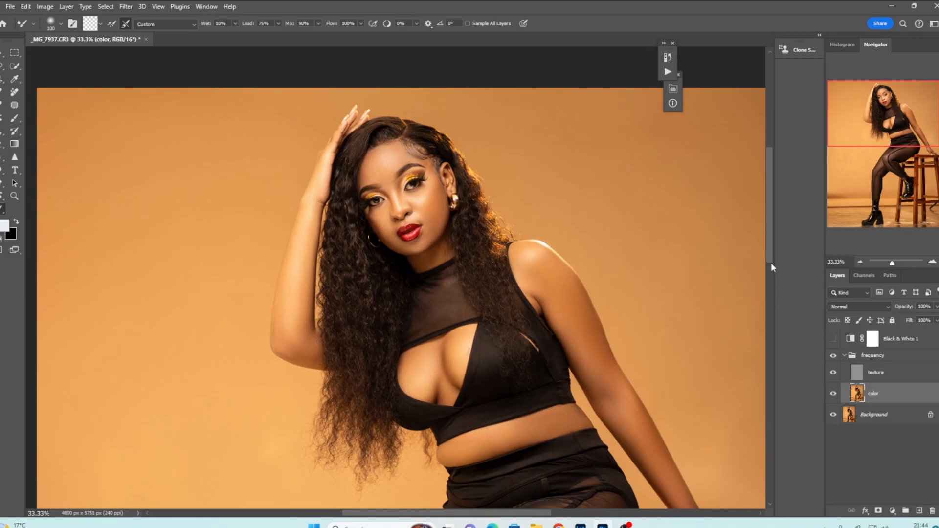
scroll(771, 267, "down", 1)
Delete the Black & White adjustment layer.
left_click(873, 344)
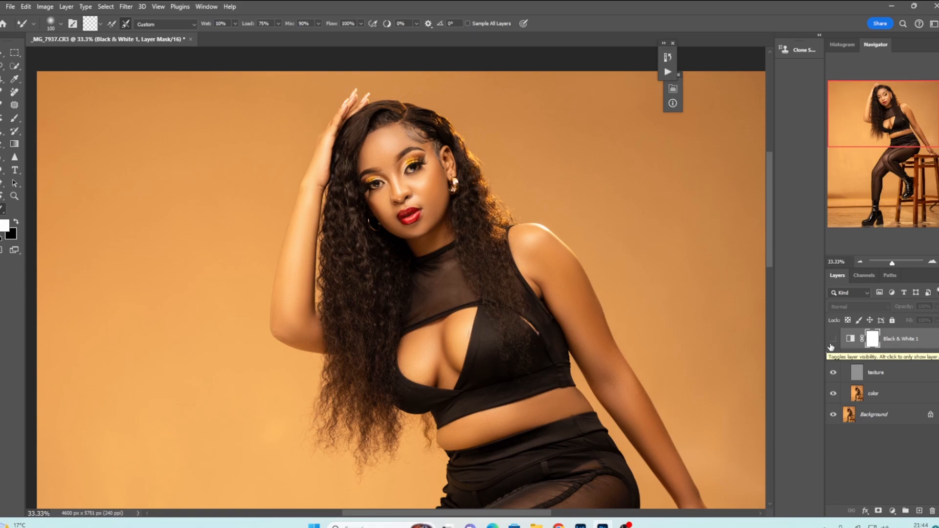
left_click(859, 262)
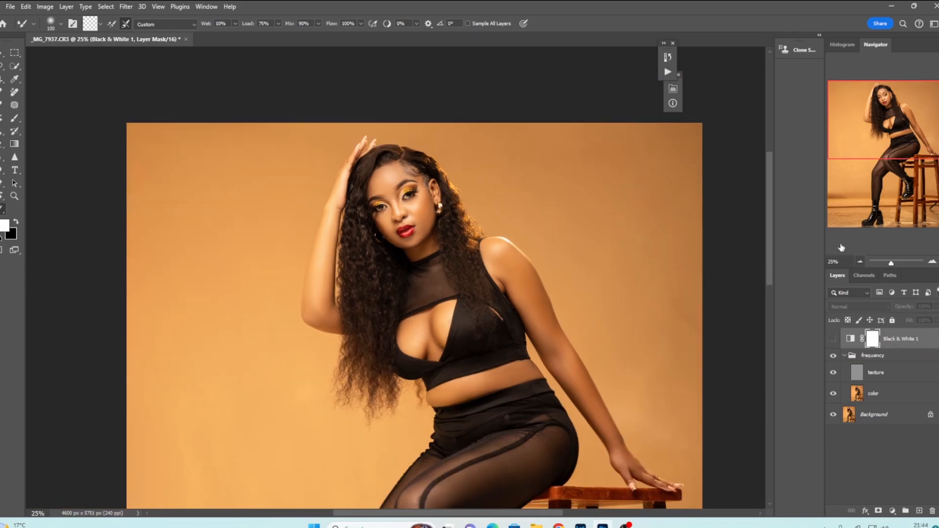
key("Delete")
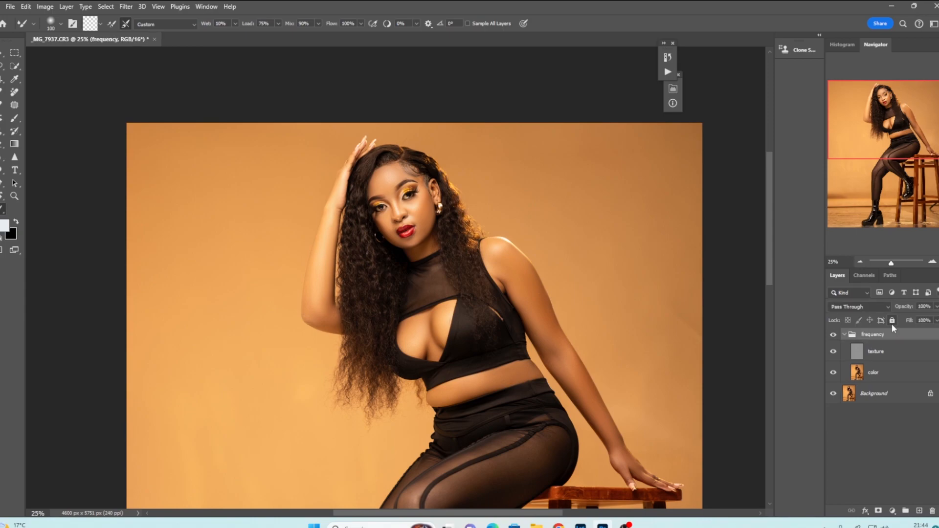
Run the Global Dodge and Burn action and expand the resulting layer group.
left_click(668, 77)
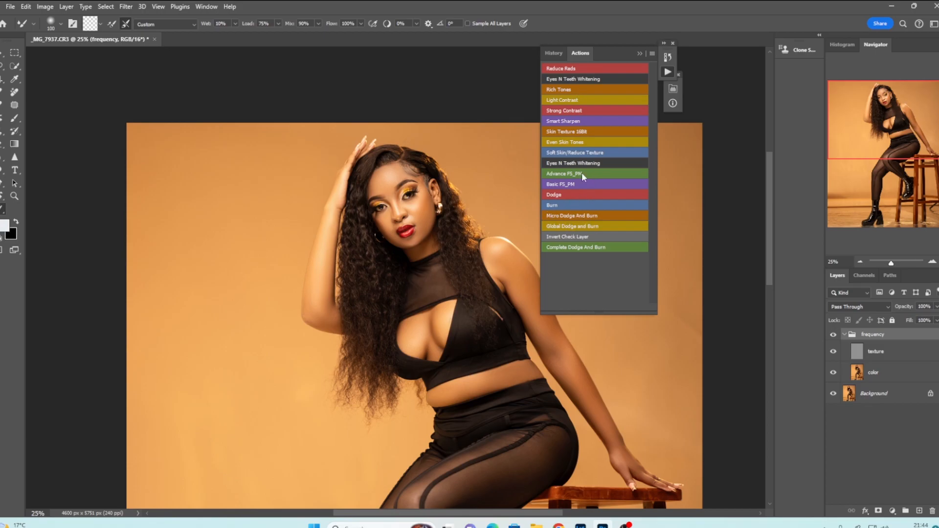
left_click(561, 227)
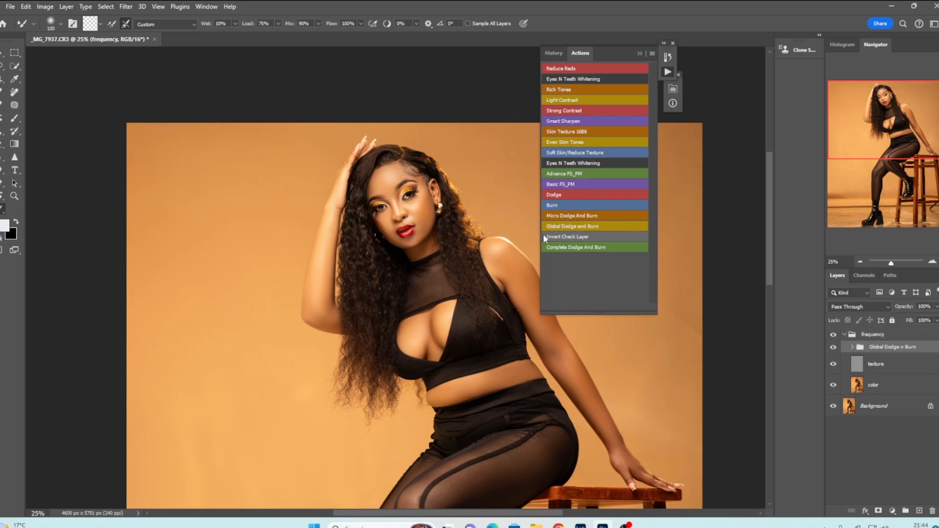
left_click(640, 54)
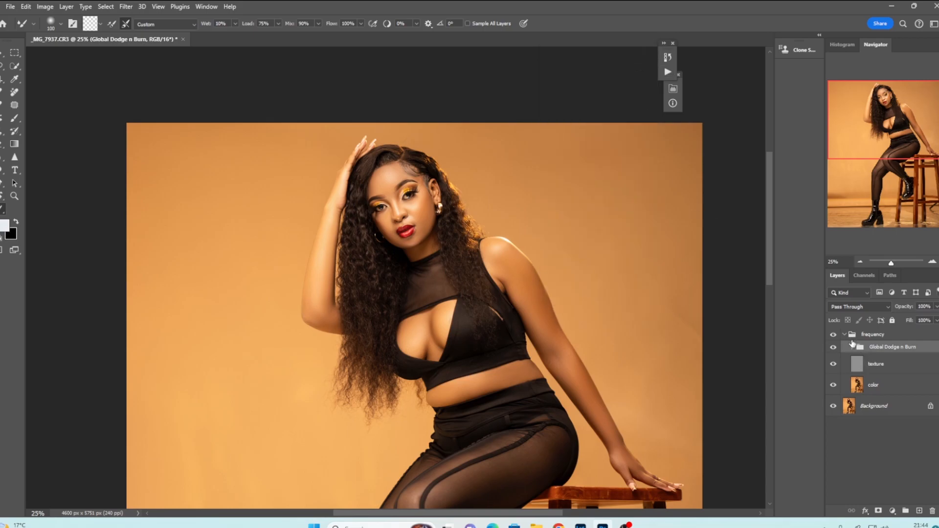
left_click(852, 346)
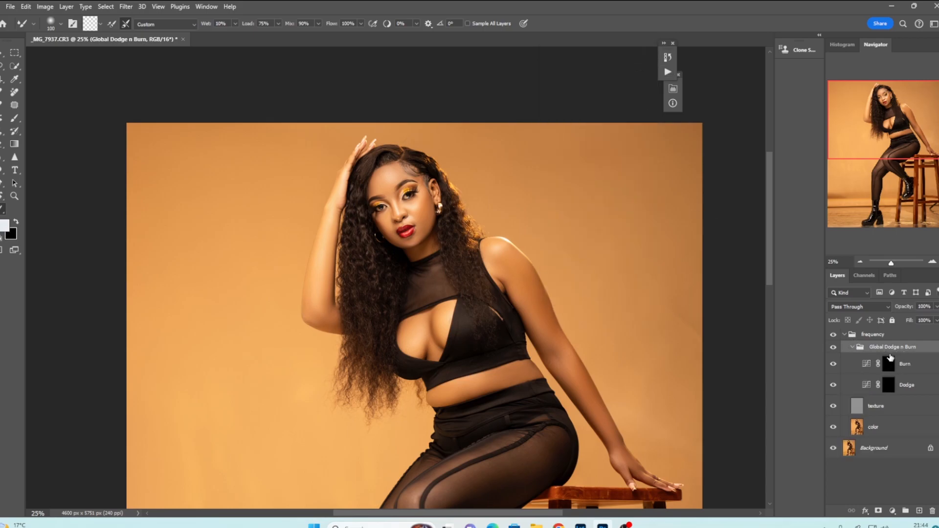
Lighten the background beside the model's resting arm by painting the Dodge mask with an 800 px brush at 100% opacity and 13% flow.
left_click(904, 387)
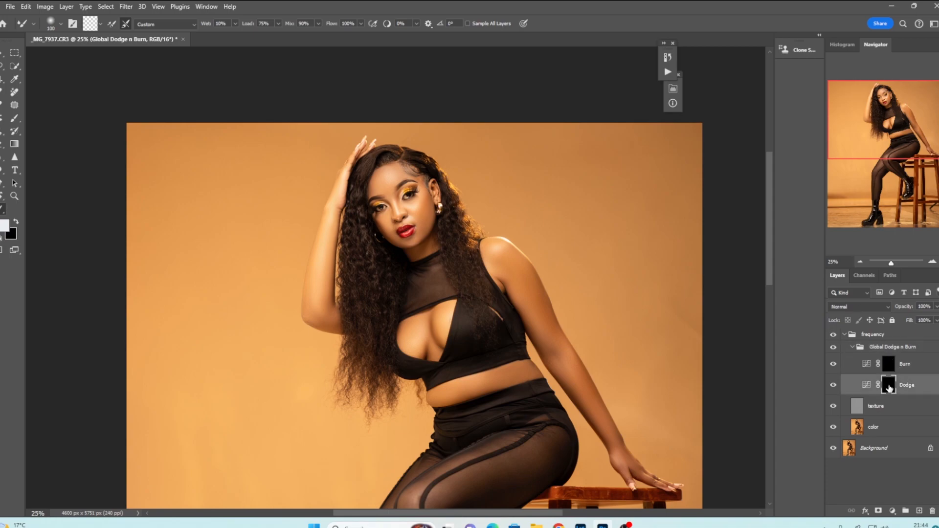
left_click(15, 118)
left_click(223, 23)
left_click_drag(224, 37, 281, 32)
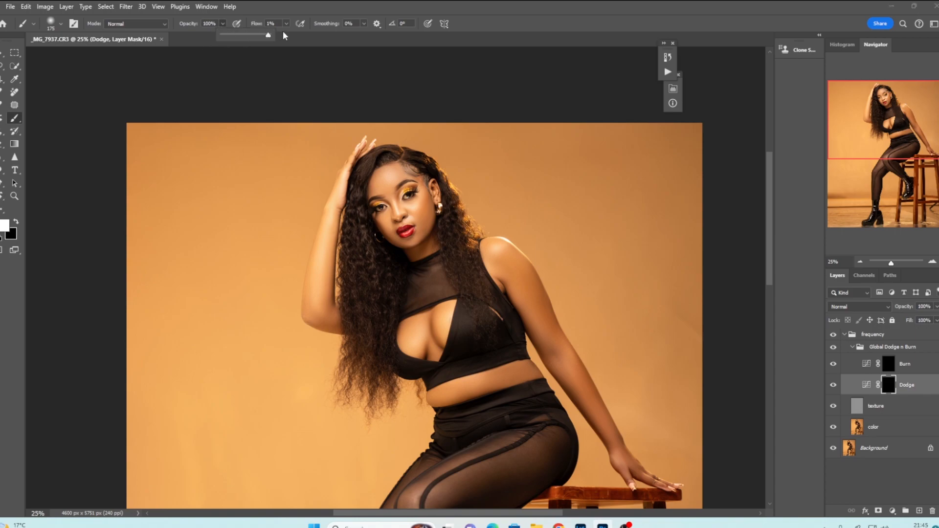
left_click(286, 24)
left_click_drag(287, 37, 293, 37)
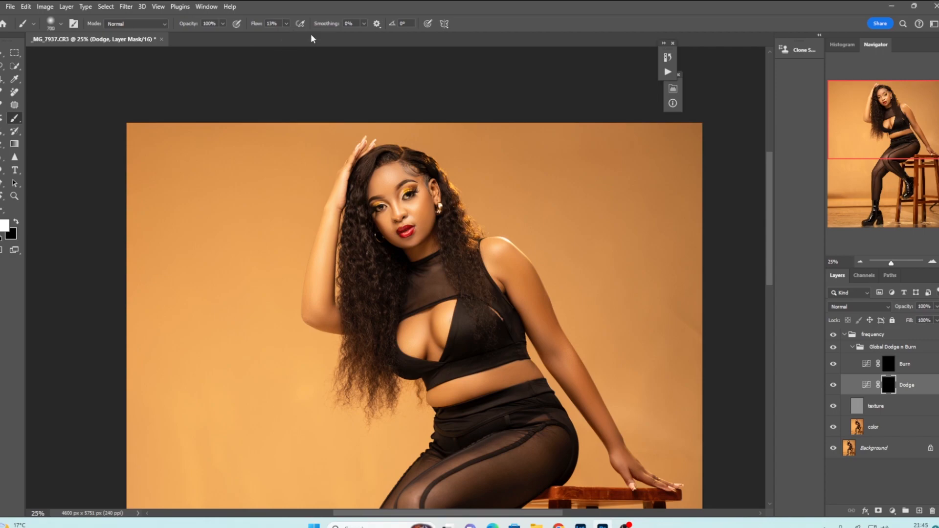
mouse_move(537, 311)
left_mouse_down()
mouse_move(568, 351)
mouse_move(609, 445)
left_mouse_up()
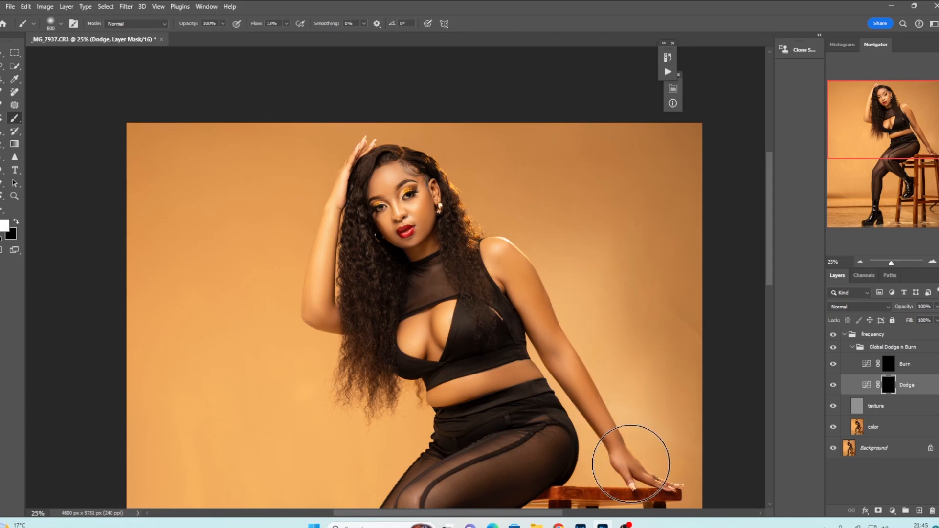
Reduce the brush size to 300 px and paint the Dodge mask over the chest and neck area.
key("bracketleft")
key("bracketleft")
key("bracketleft")
key("bracketleft")
key("bracketleft")
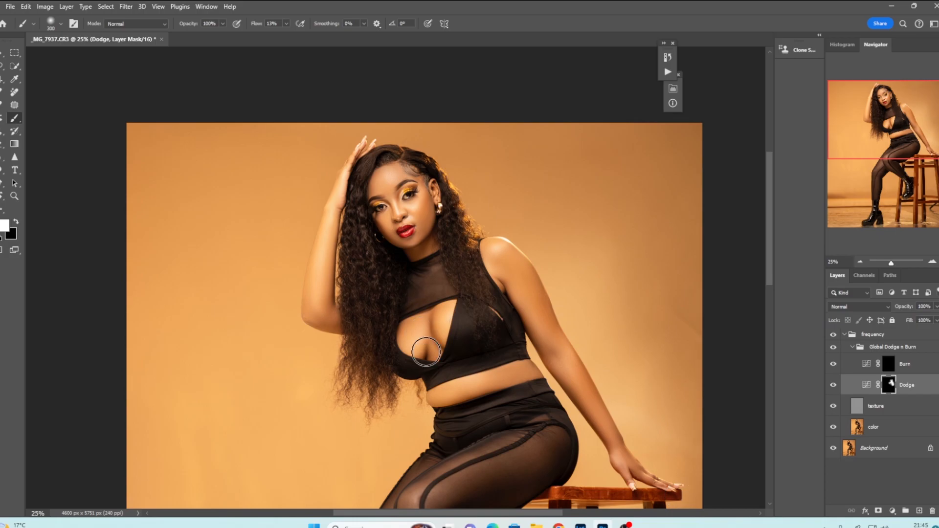
left_click_drag(427, 352, 413, 260)
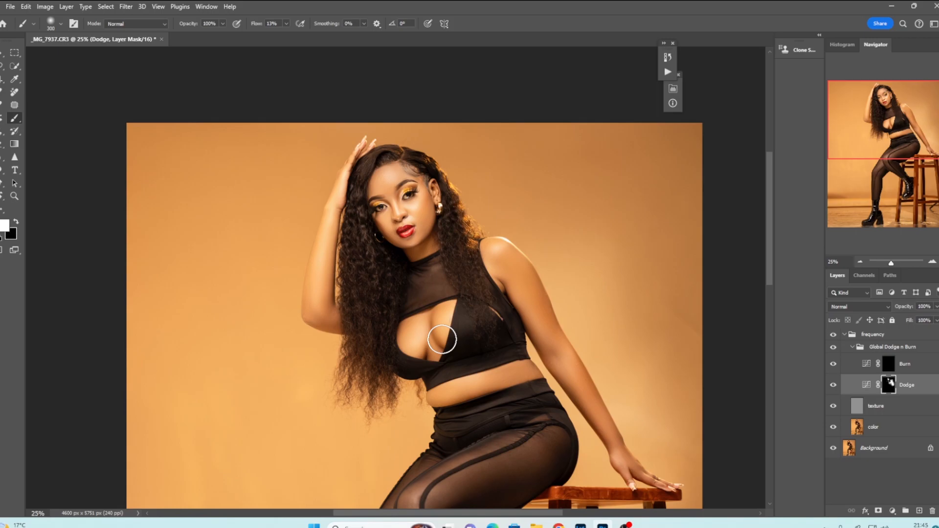
Paint the Dodge mask over the knee and thigh, and lower the Dodge layer's opacity to 46%.
scroll(441, 339, "down", 3)
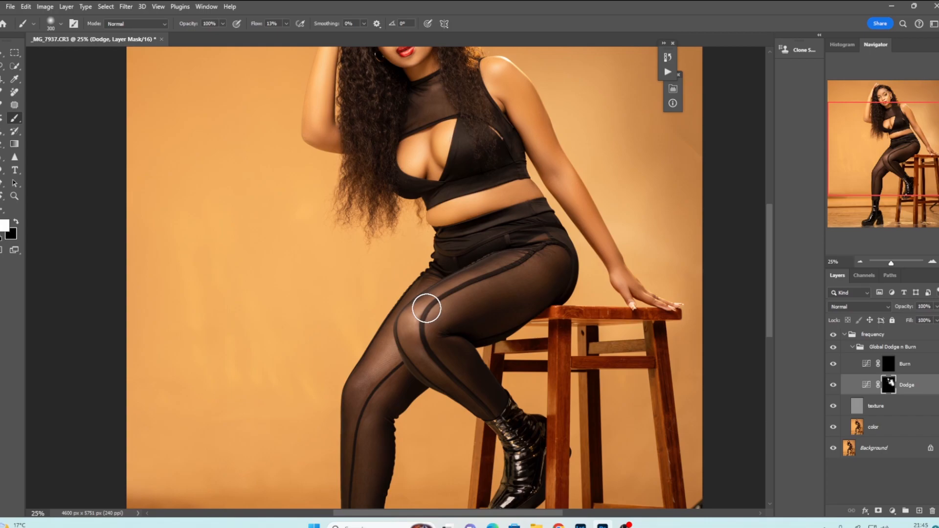
left_click_drag(426, 308, 526, 268)
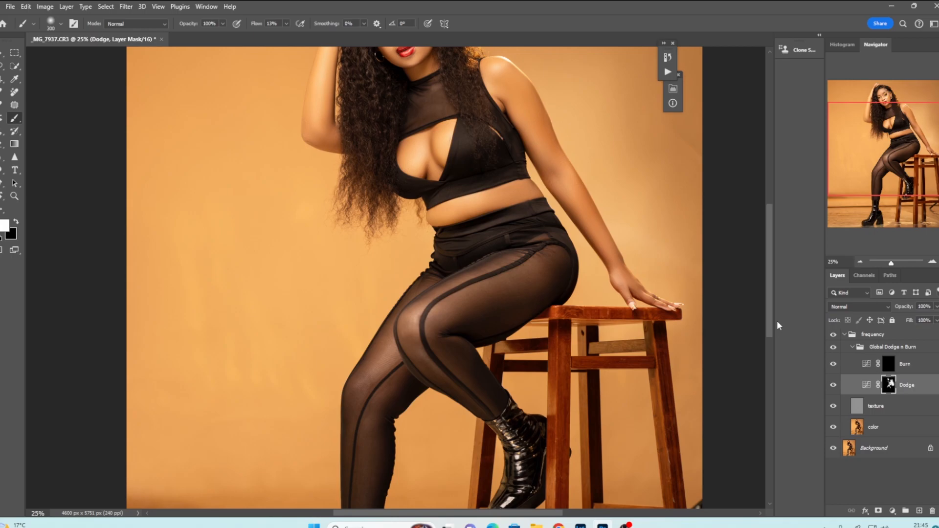
scroll(561, 275, "up", 1)
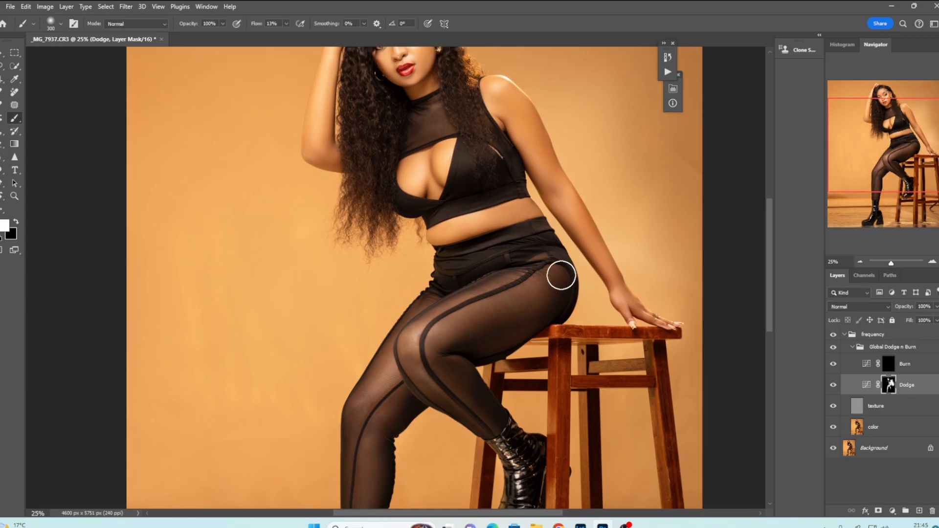
scroll(561, 276, "up", 5)
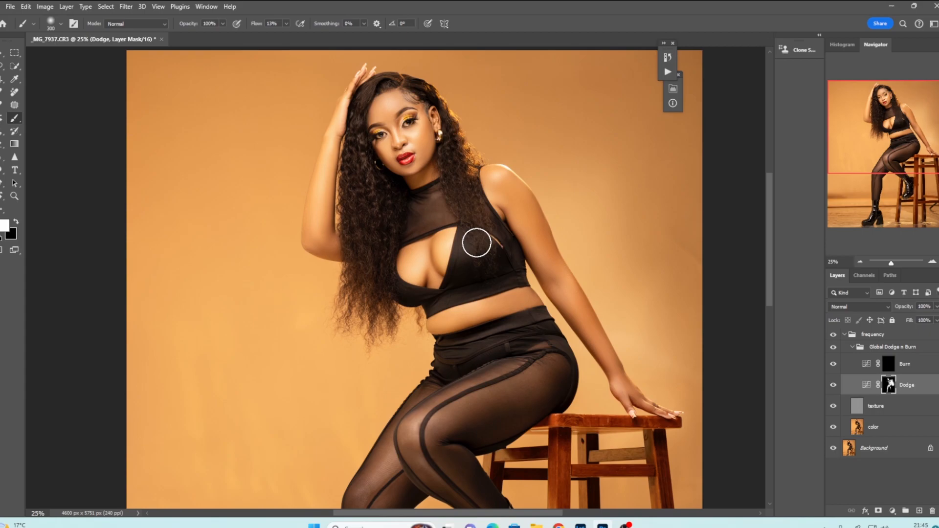
left_click_drag(936, 307, 913, 320)
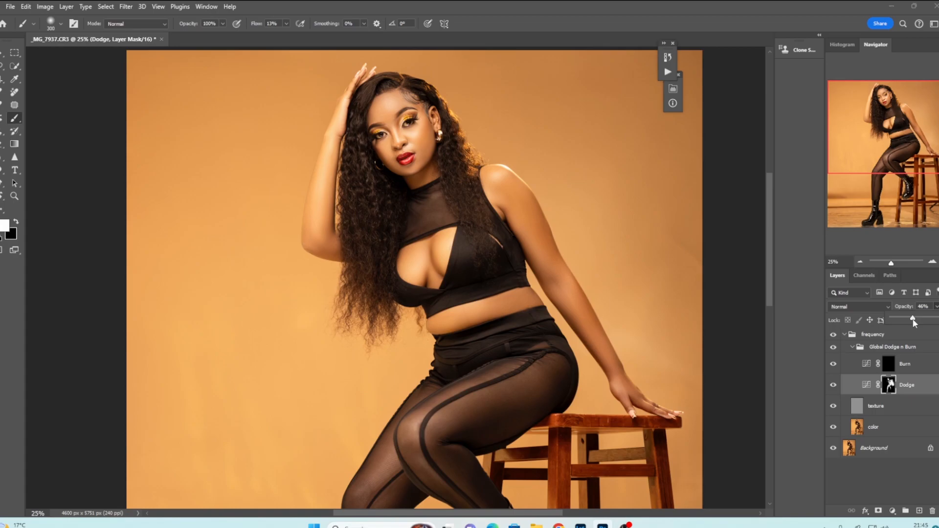
Compare the portrait with and without the frequency group, close up and zoomed out, and leave the group collapsed.
left_click(844, 334)
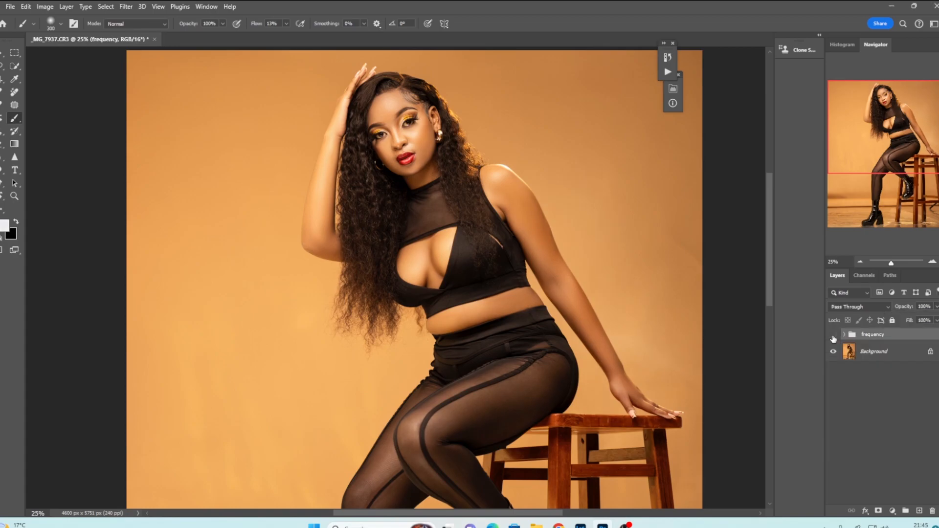
left_click(845, 334)
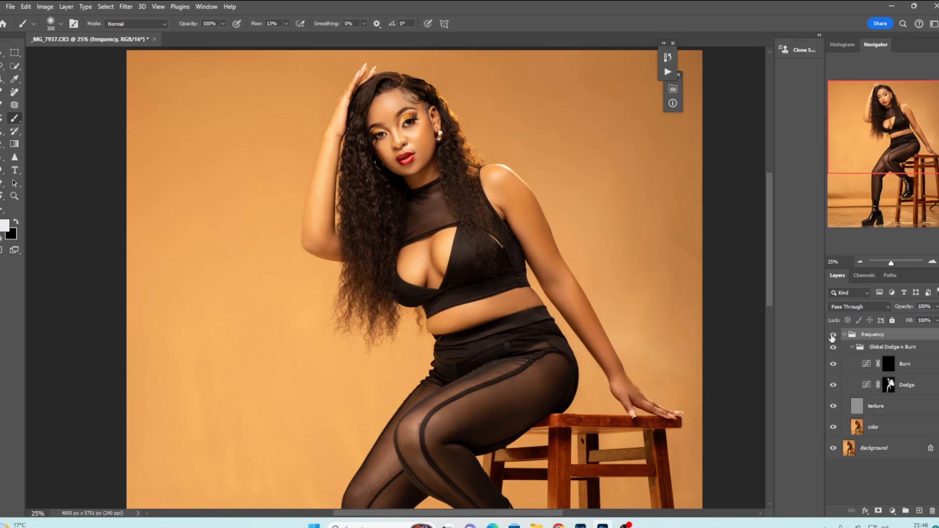
left_click(833, 336)
left_click(834, 337)
key("ctrl+minus")
key("ctrl+minus")
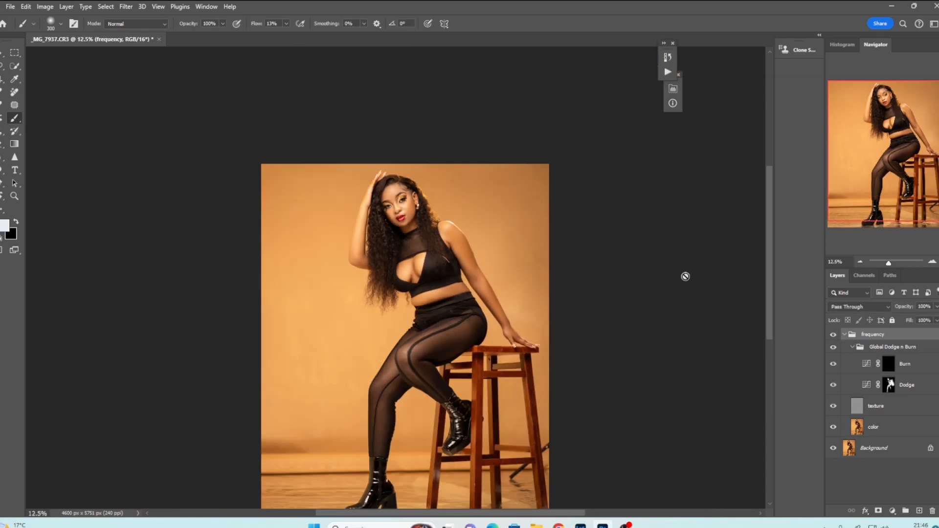
left_click(844, 334)
left_click(833, 335)
left_click(833, 336)
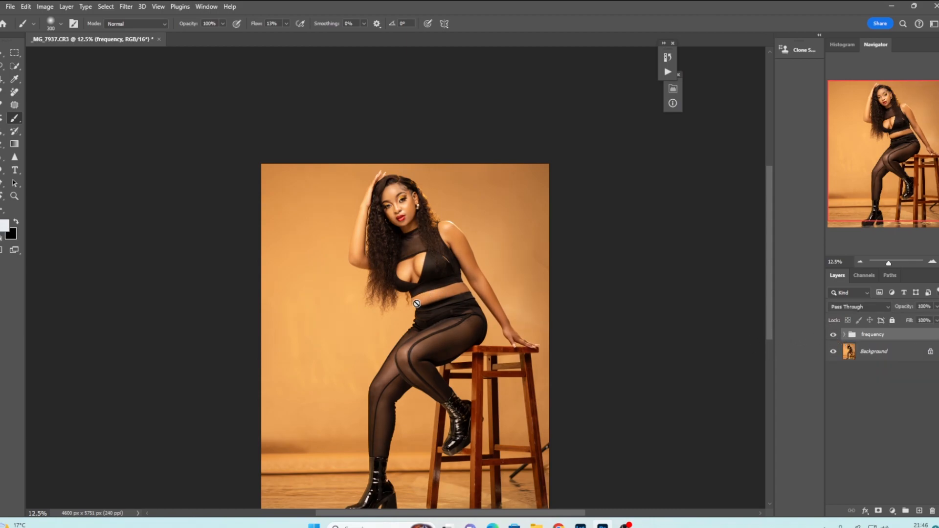
Stamp all visible layers into a new layer on top and open it in the Liquify filter.
scroll(421, 287, "up", 3)
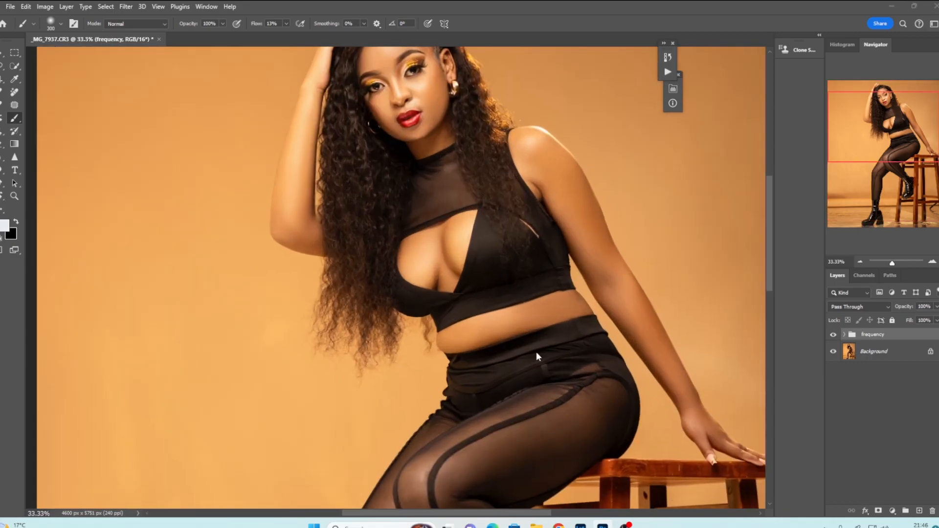
left_click(571, 277)
left_click(461, 203)
key("ctrl+shift+alt+e")
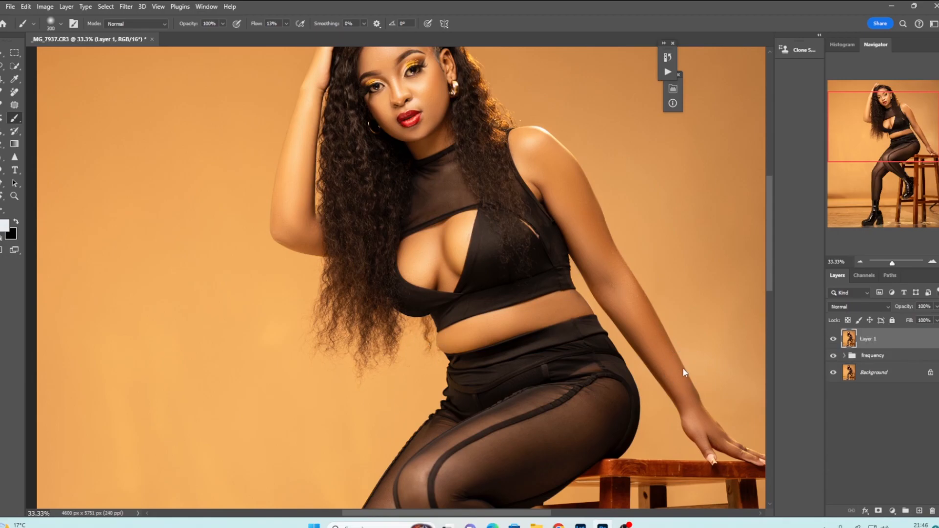
left_click(127, 7)
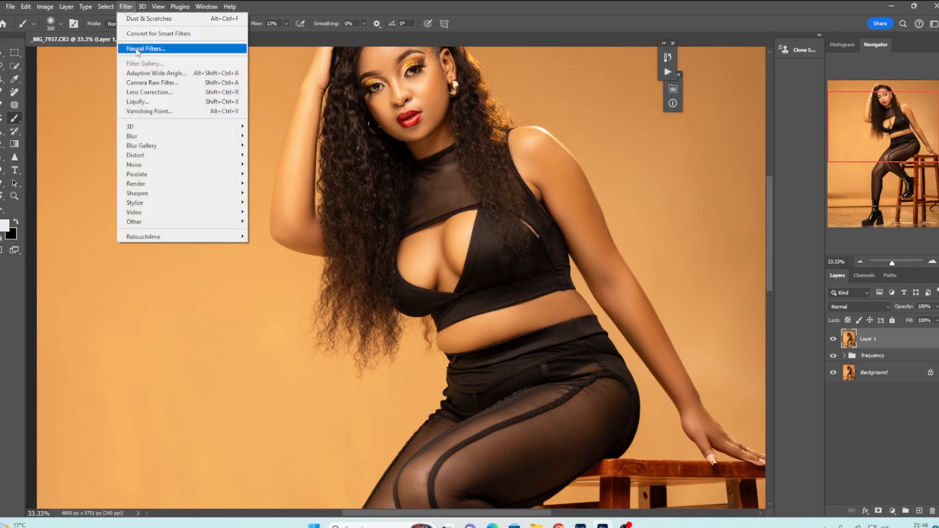
left_click(138, 102)
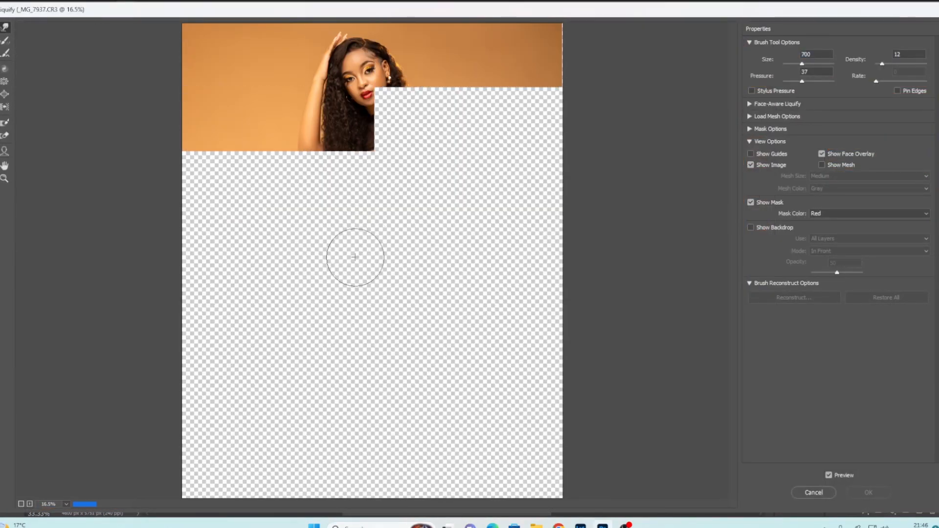
Reduce the Forward Warp brush size to 175 and reshape the midriff edge just below the hair.
key("bracketleft")
key("bracketleft")
key("bracketleft")
key("bracketleft")
key("bracketleft")
key("bracketleft")
key("bracketleft")
key("bracketleft")
key("bracketleft")
key("bracketleft")
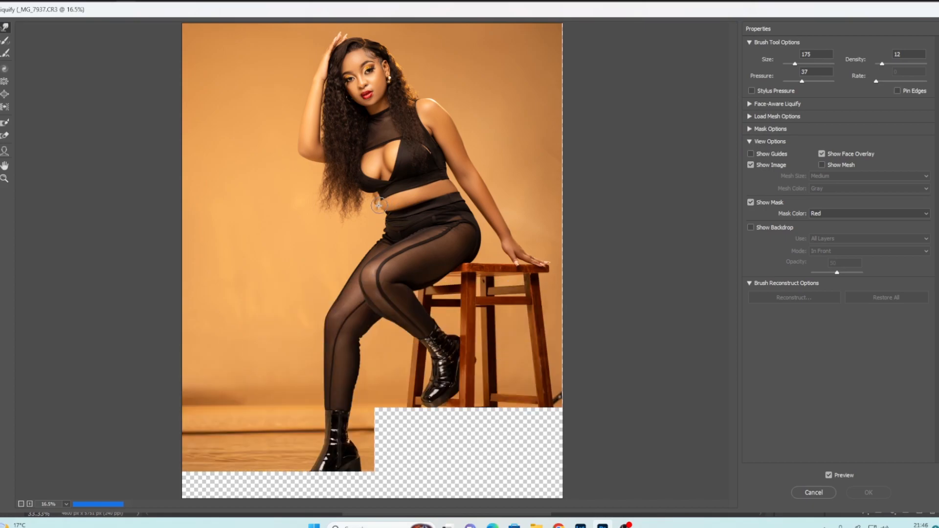
left_click_drag(379, 208, 375, 207)
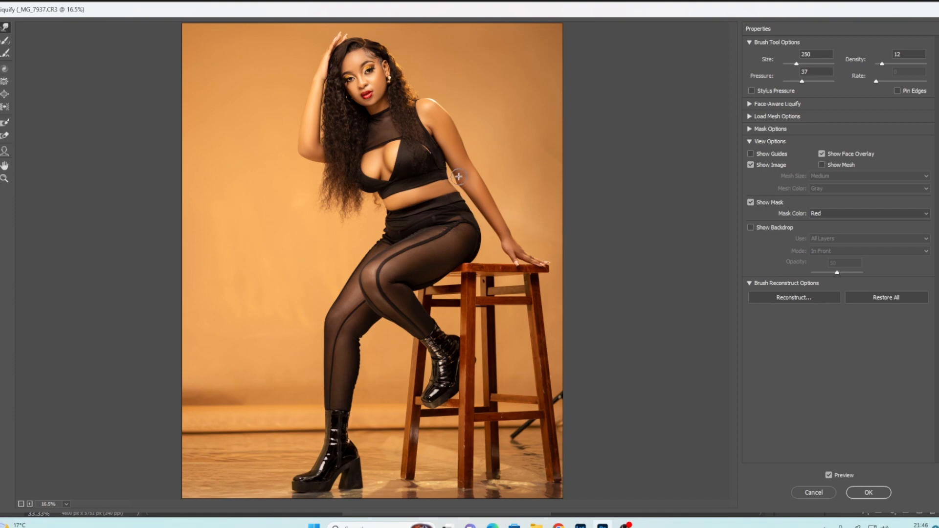
Adjust the Forward Warp brush down to size 150 for finer reshaping of the waist.
key("bracketleft")
key("bracketleft")
key("bracketleft")
key("bracketright")
key("bracketright")
key("bracketleft")
key("bracketleft")
key("bracketleft")
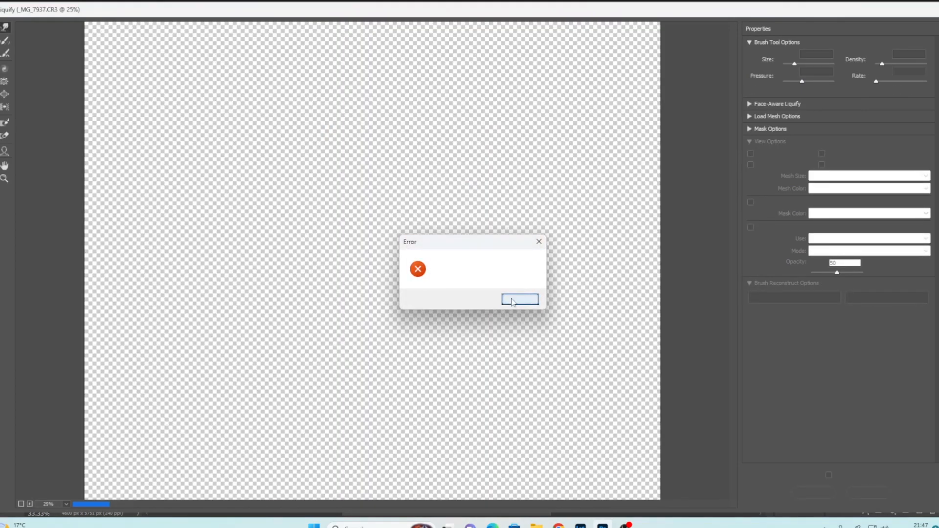
Dismiss the repeated error dialogs and return to the Liquify preview.
left_click(512, 300)
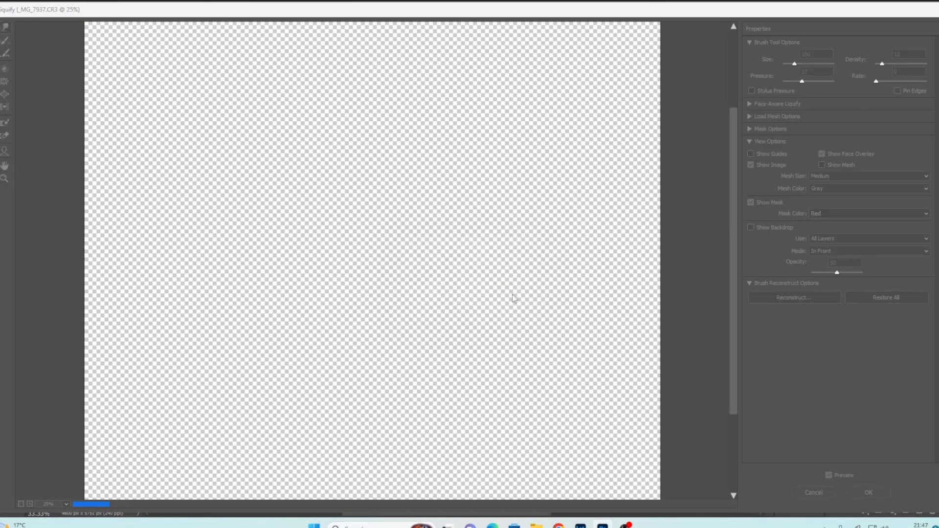
left_click(514, 292)
left_click(513, 291)
left_click(513, 292)
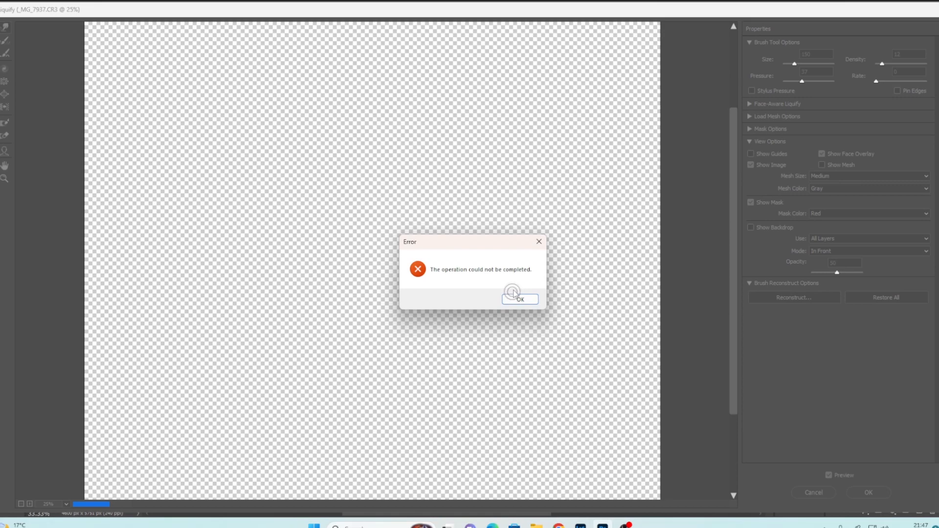
left_click(516, 297)
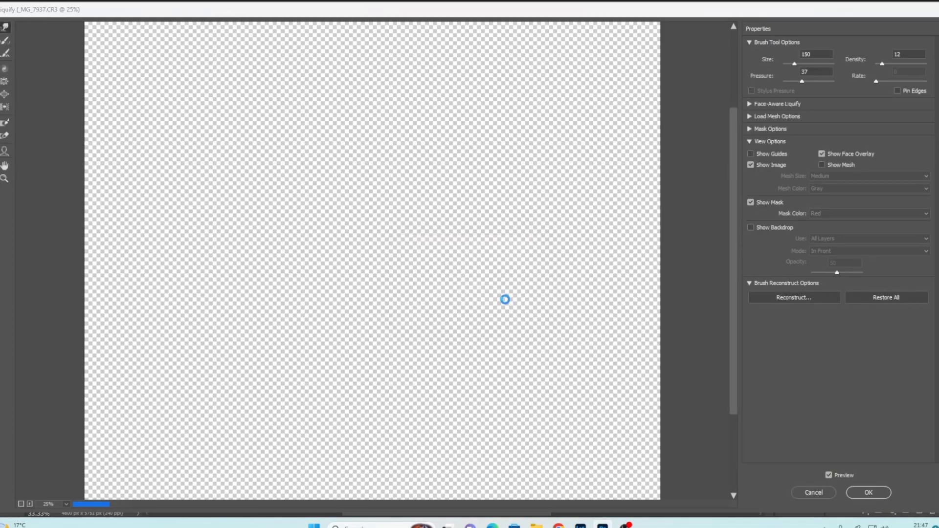
left_click(507, 299)
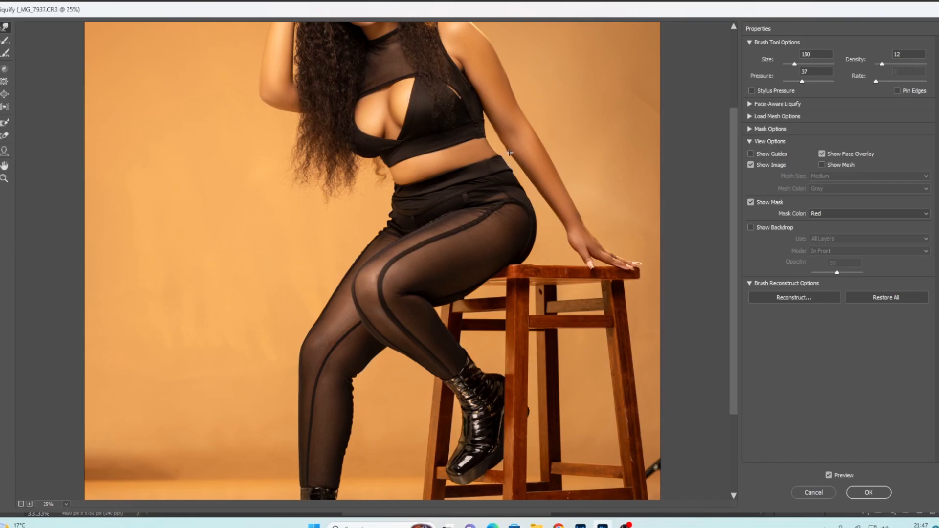
Push the waist edge beside the resting arm inward with the Forward Warp brush, and enlarge the brush to 250.
left_click_drag(507, 147, 500, 145)
key("bracketright")
key("bracketright")
key("bracketright")
Apply the Liquify changes to the stamped layer, dismissing the error dialogs.
left_click(857, 494)
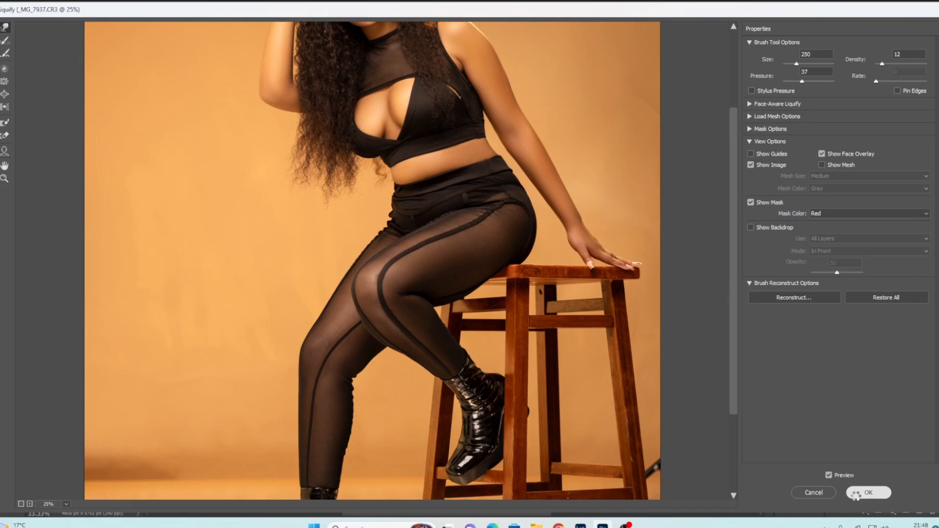
left_click(509, 300)
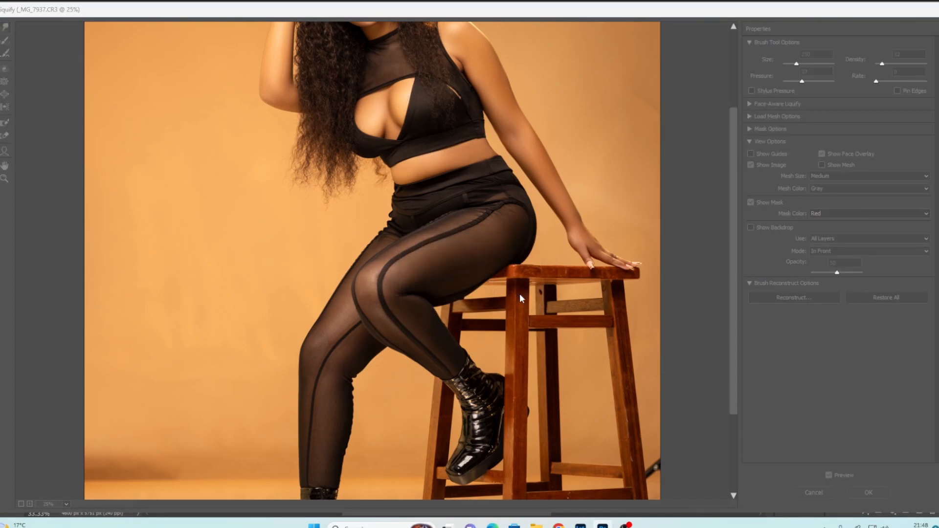
left_click(513, 299)
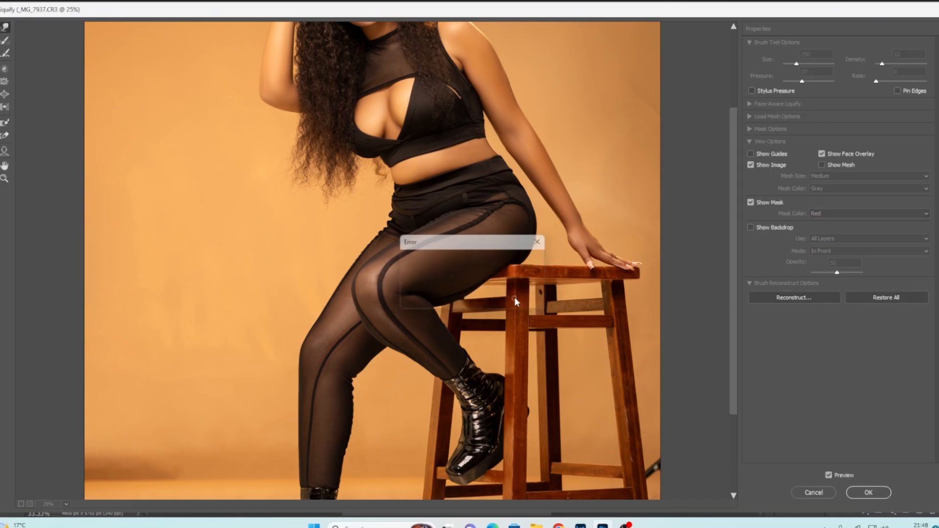
left_click(510, 303)
left_click(508, 299)
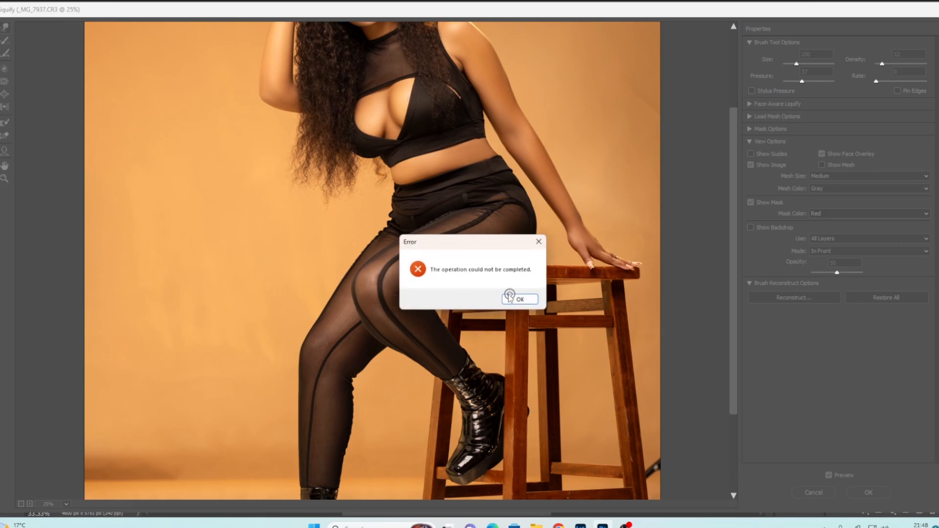
left_click(513, 298)
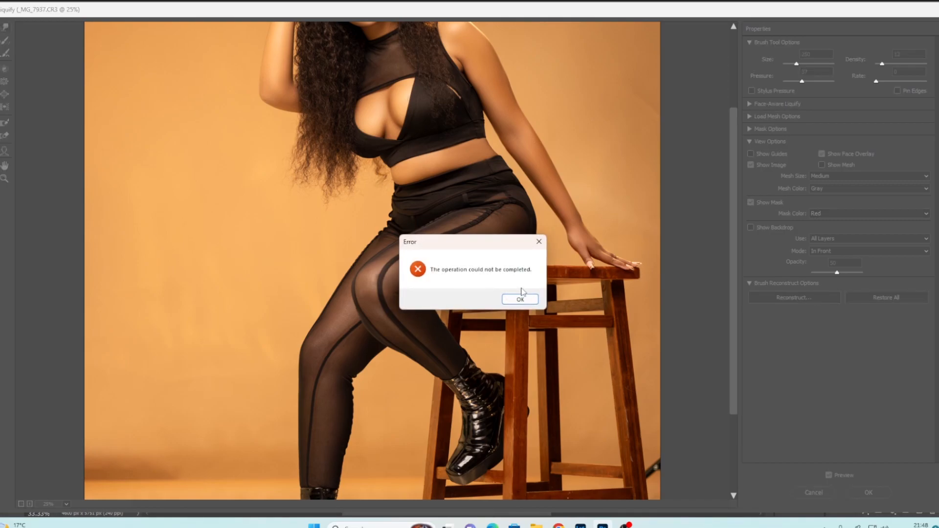
left_click(520, 299)
key("Return")
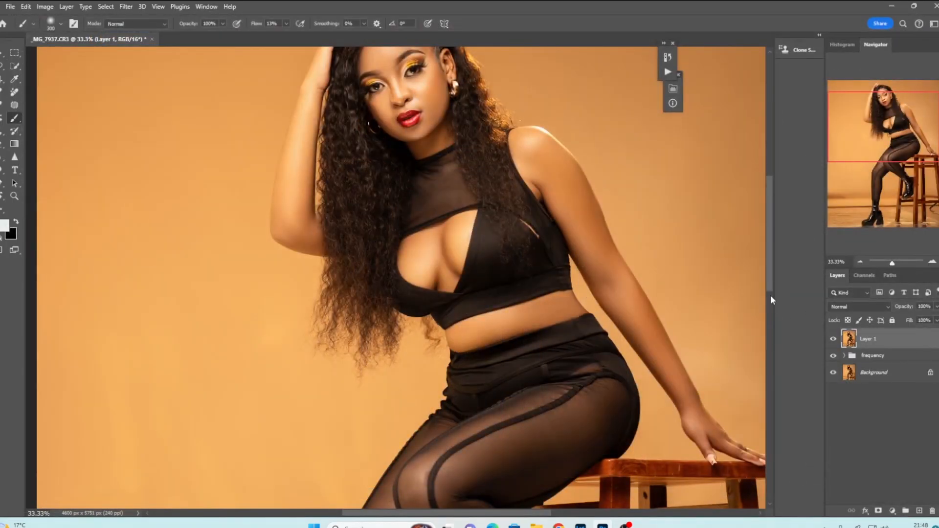
Compare the waist and hips with the liquified layer hidden and shown, leaving the layer on.
scroll(771, 299, "down", 3)
left_click(832, 339)
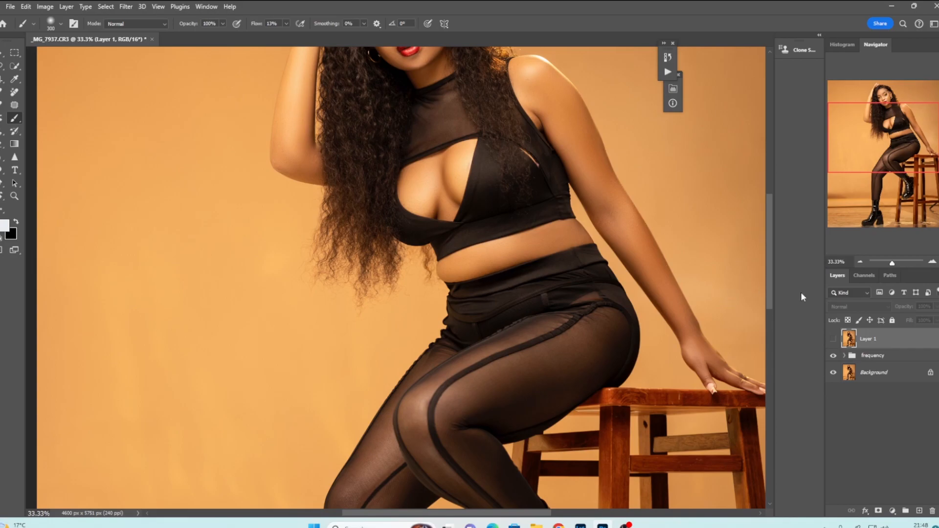
left_click(833, 340)
left_click(833, 340)
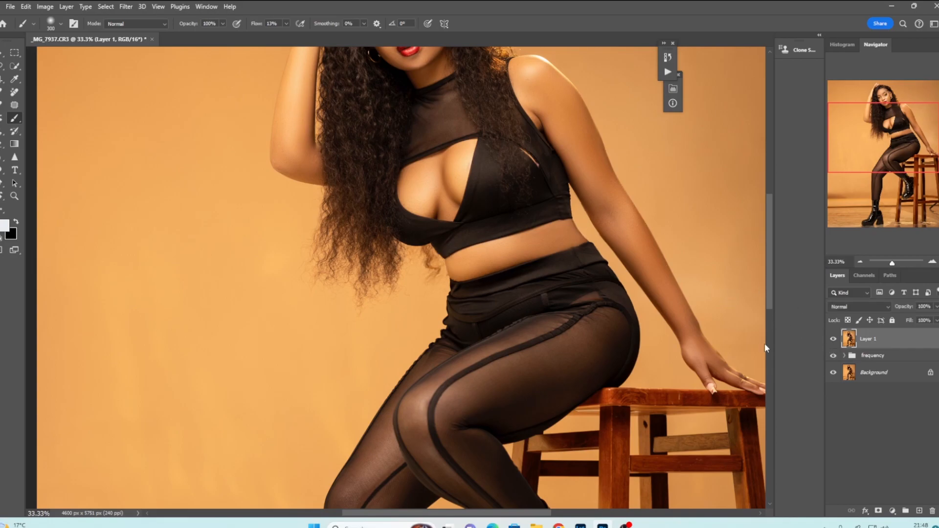
left_click(859, 261)
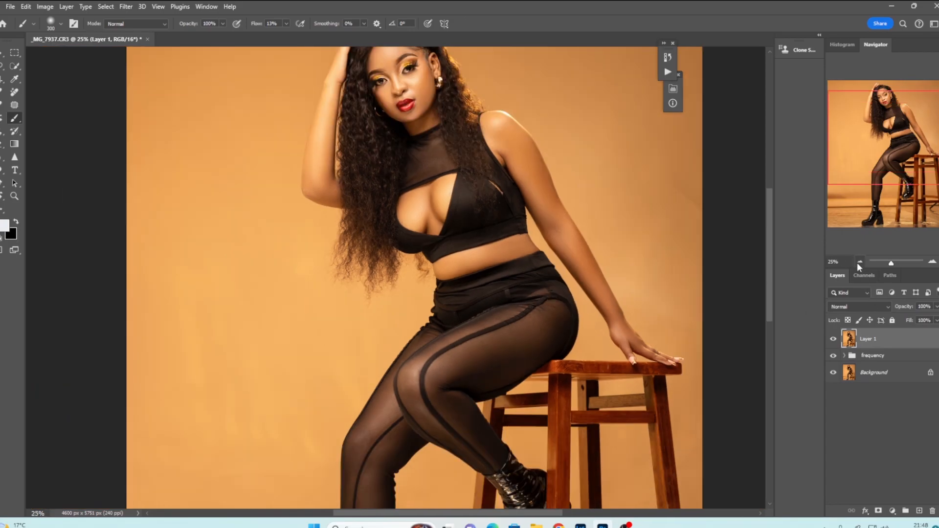
left_click(859, 263)
left_click(859, 263)
left_click_drag(769, 309, 769, 332)
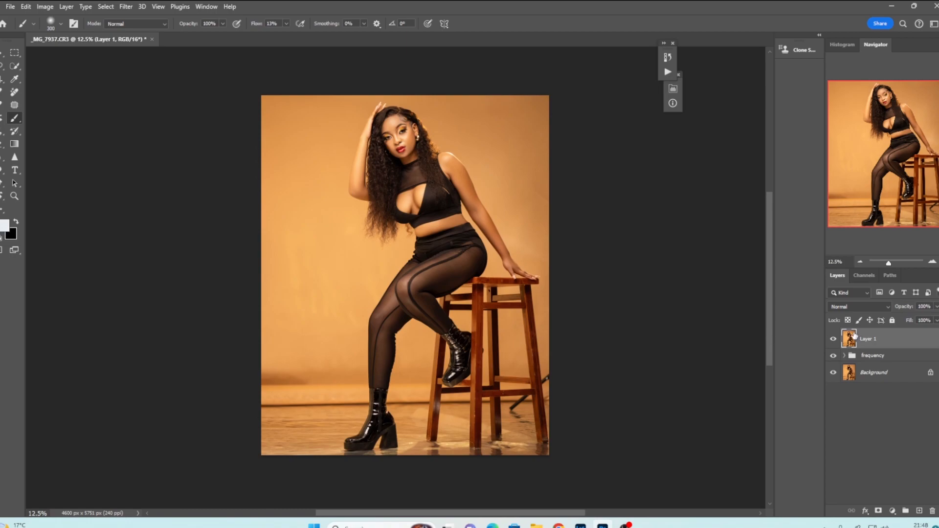
left_click(891, 509)
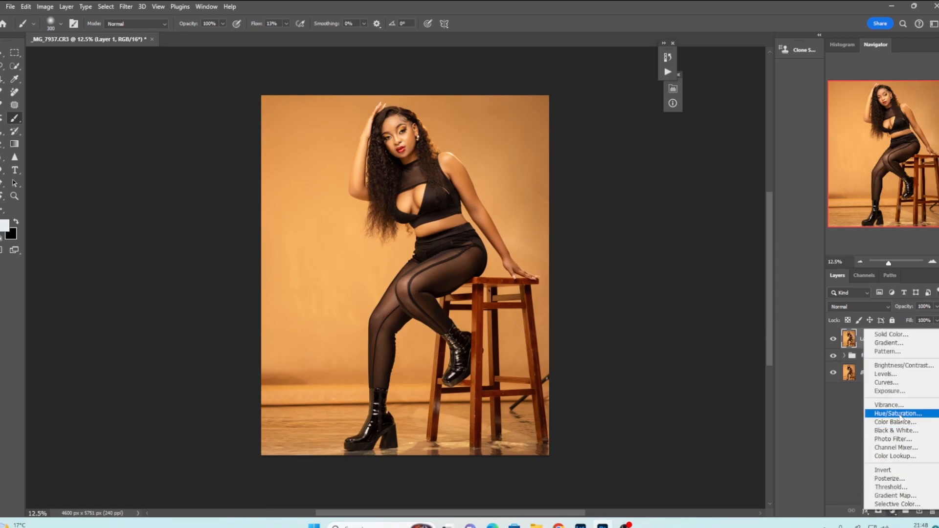
left_click(893, 497)
left_click(614, 126)
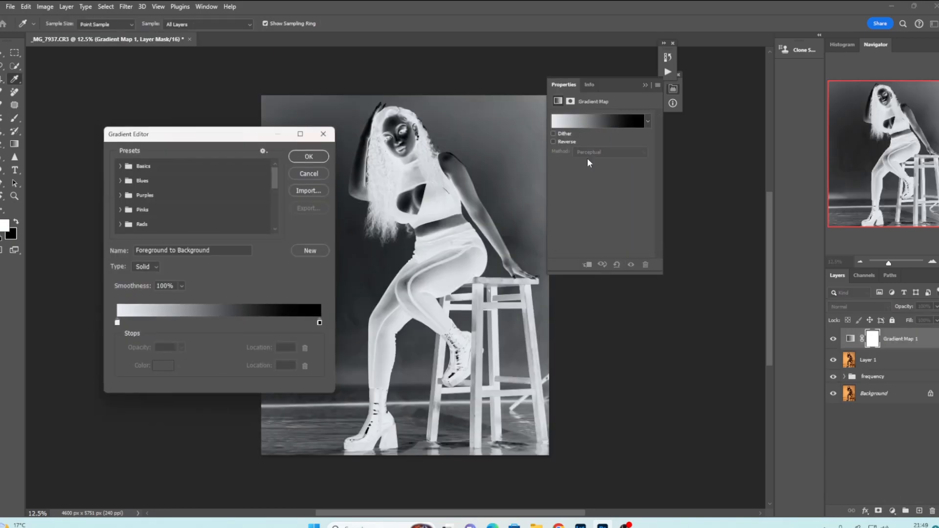
left_click_drag(272, 178, 269, 243)
left_click(120, 213)
left_click_drag(274, 195, 274, 228)
left_click(323, 135)
left_click(890, 363)
left_click(899, 344)
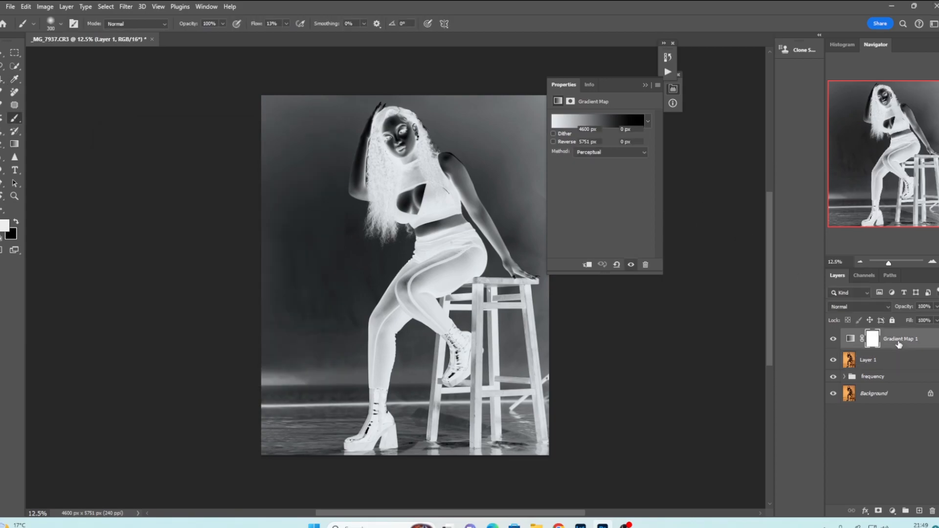
key("Delete")
key("Delete")
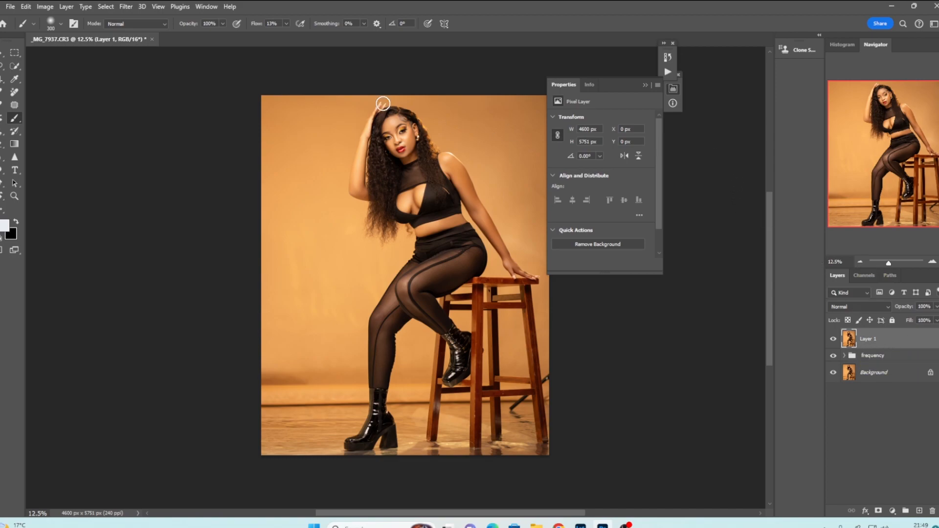
Load the Legacy Gradients set into the gradient presets, and collapse the floating panels.
left_click(204, 8)
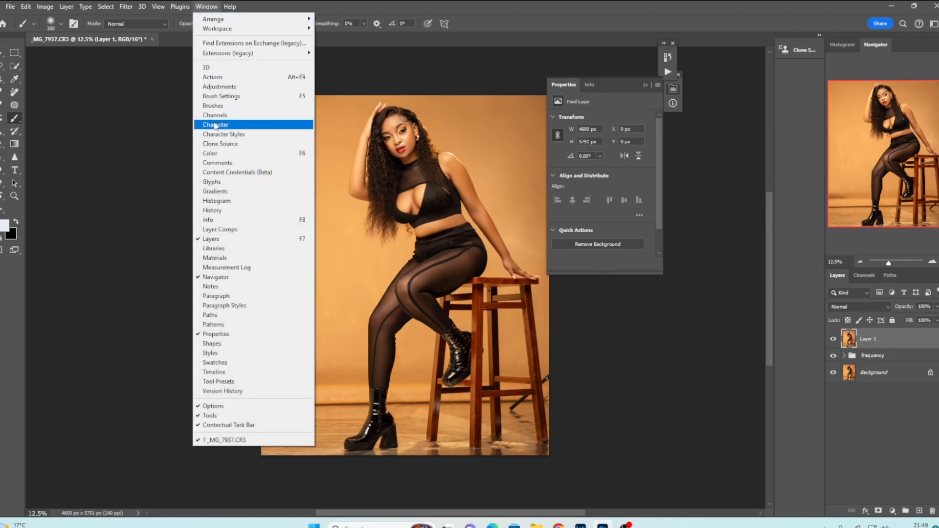
left_click(216, 191)
left_click(769, 65)
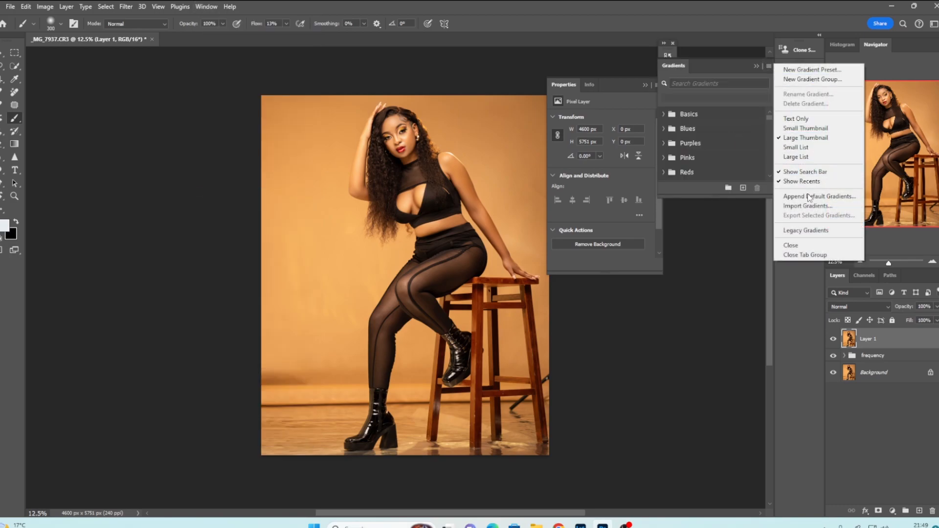
left_click(797, 231)
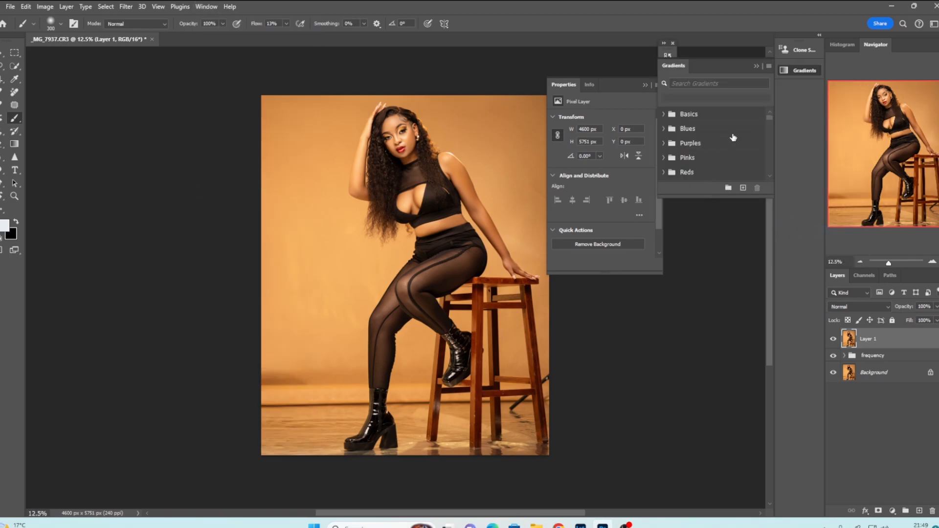
scroll(767, 145, "down", 5)
scroll(767, 148, "down", 5)
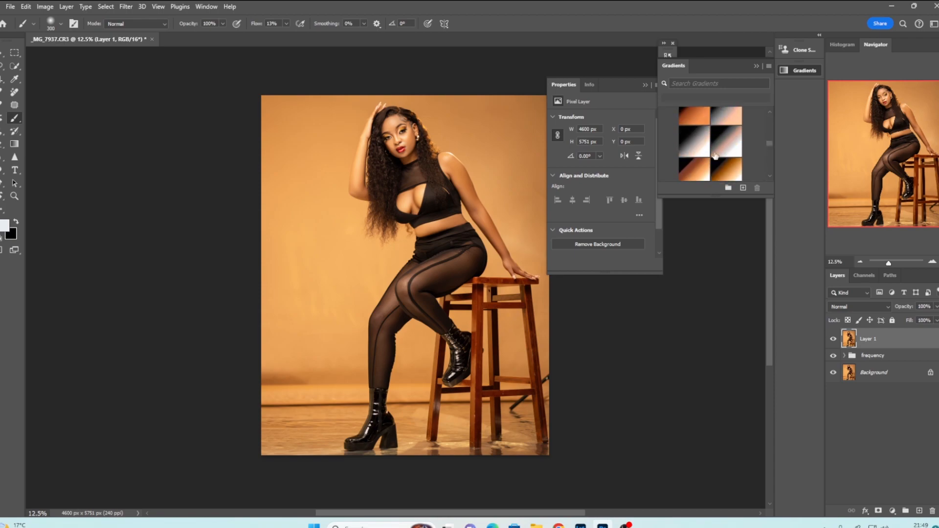
left_click(758, 66)
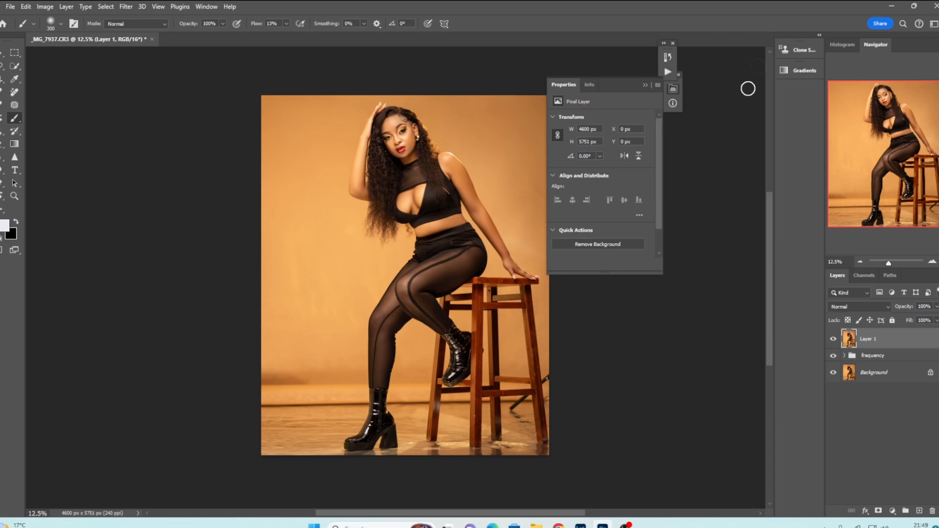
left_click(667, 72)
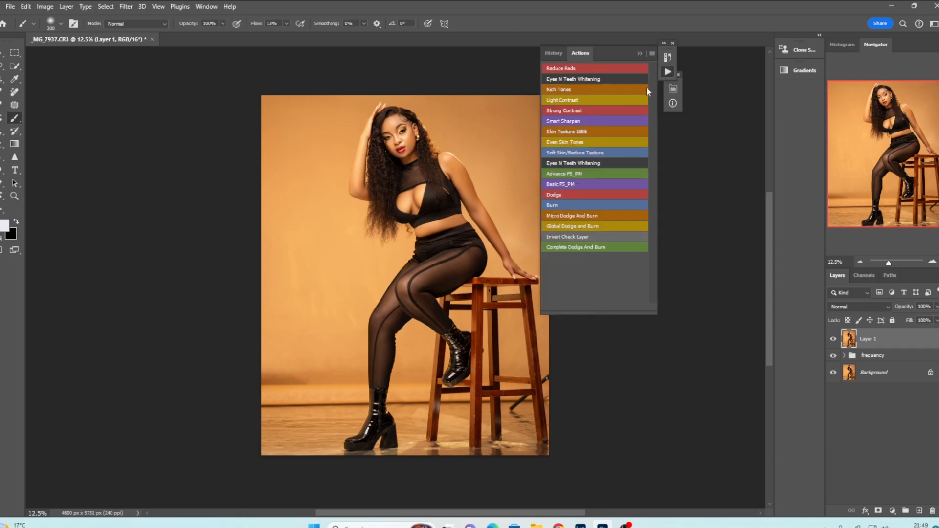
left_click(640, 53)
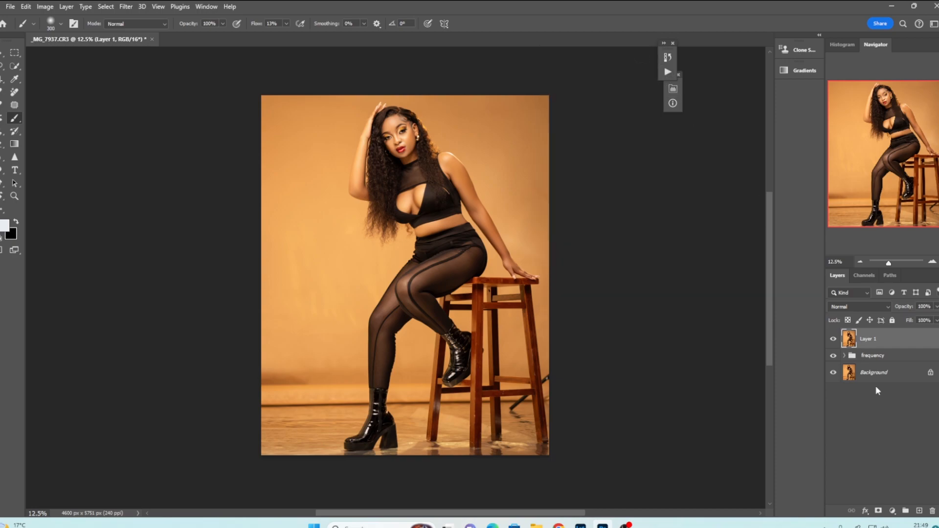
Add a Gradient Map adjustment layer above the liquified layer using the Sepia Antique preset from the legacy Photographic Toning set.
left_click(892, 509)
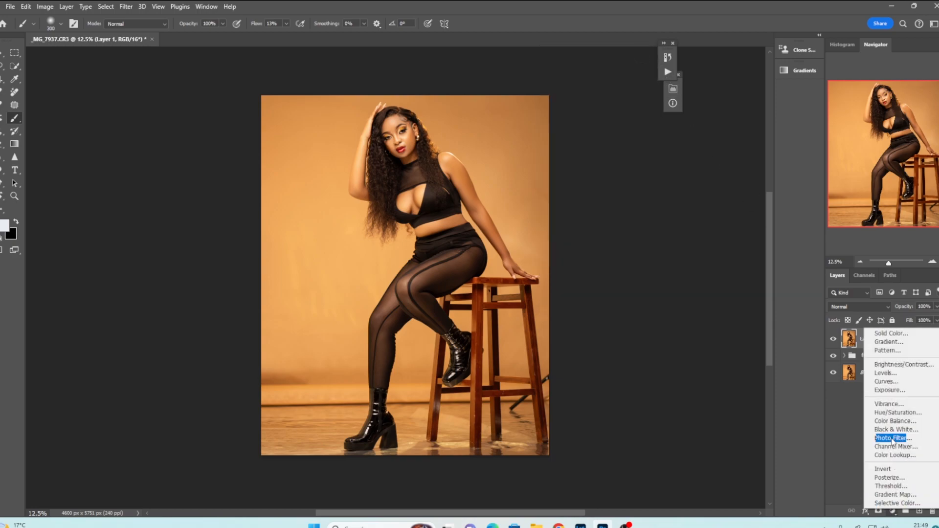
left_click(896, 500)
left_click(596, 120)
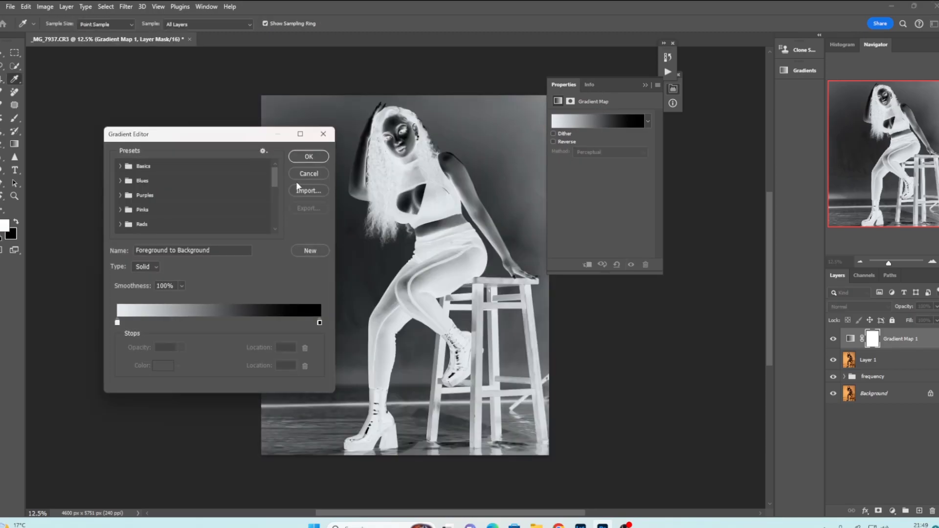
scroll(273, 201, "down", 5)
left_click(120, 198)
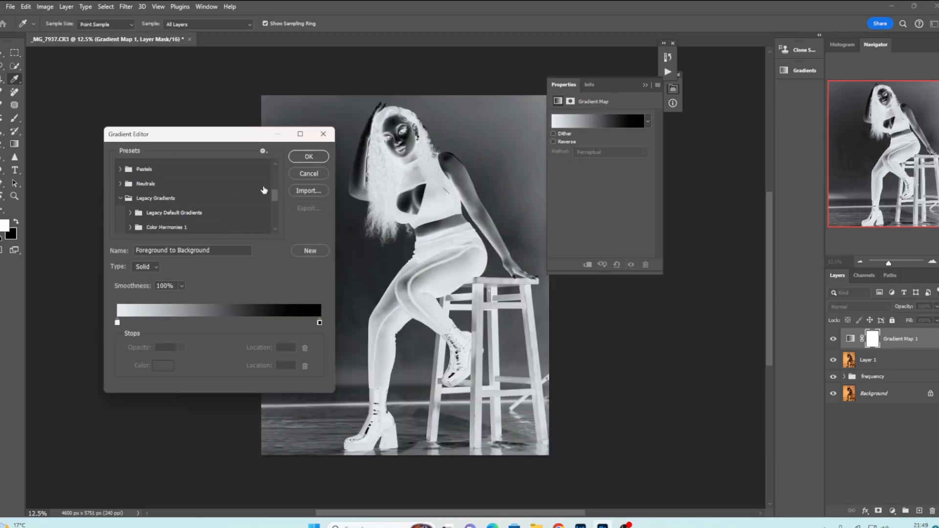
scroll(274, 197, "down", 5)
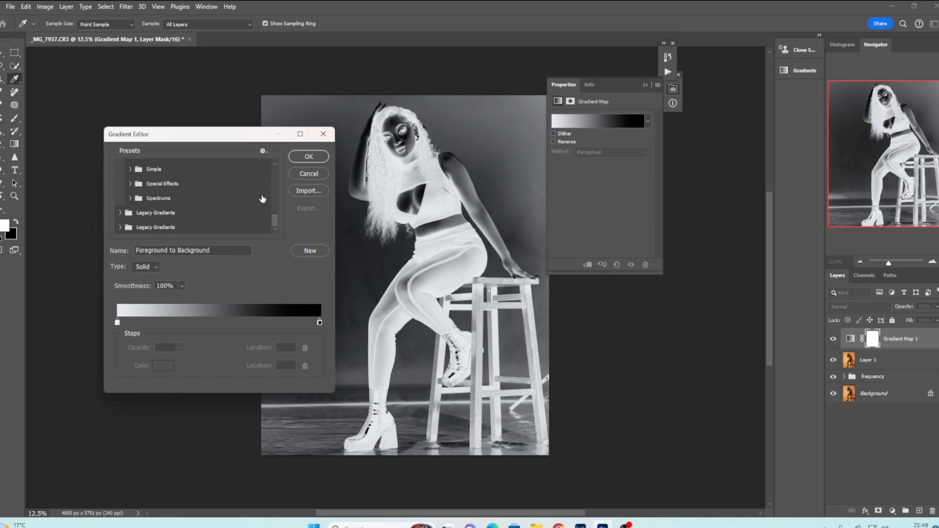
left_click(121, 213)
scroll(273, 203, "up", 1)
left_click(131, 170)
left_click(143, 200)
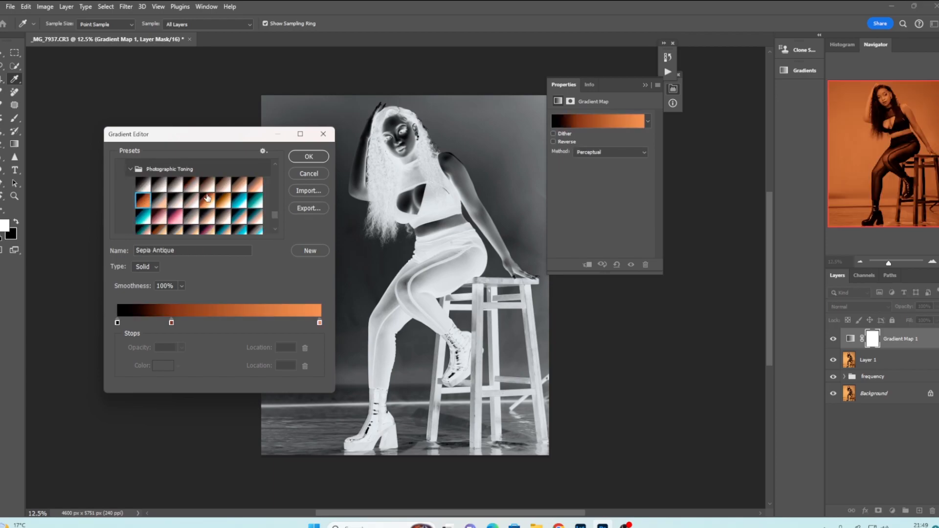
left_click(308, 157)
left_click(647, 85)
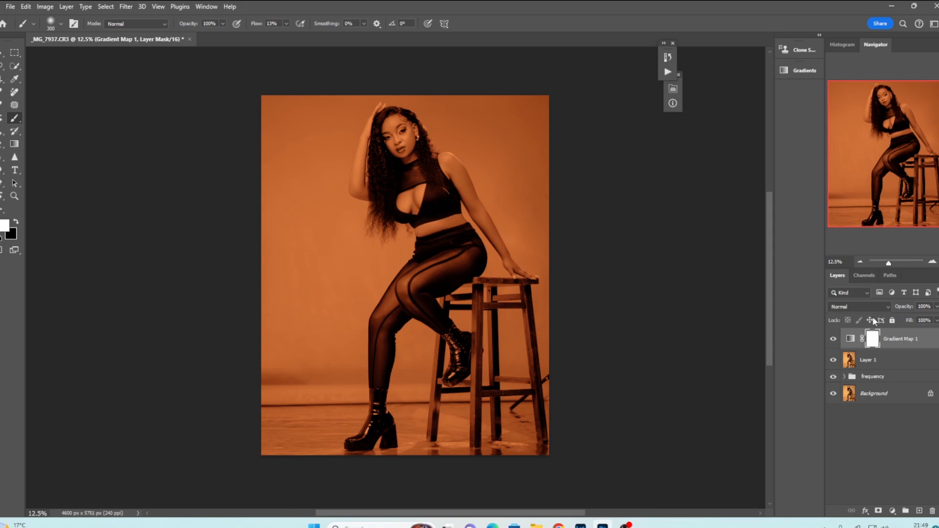
Blend the Gradient Map layer in Soft Light mode at 21% opacity.
left_click(857, 307)
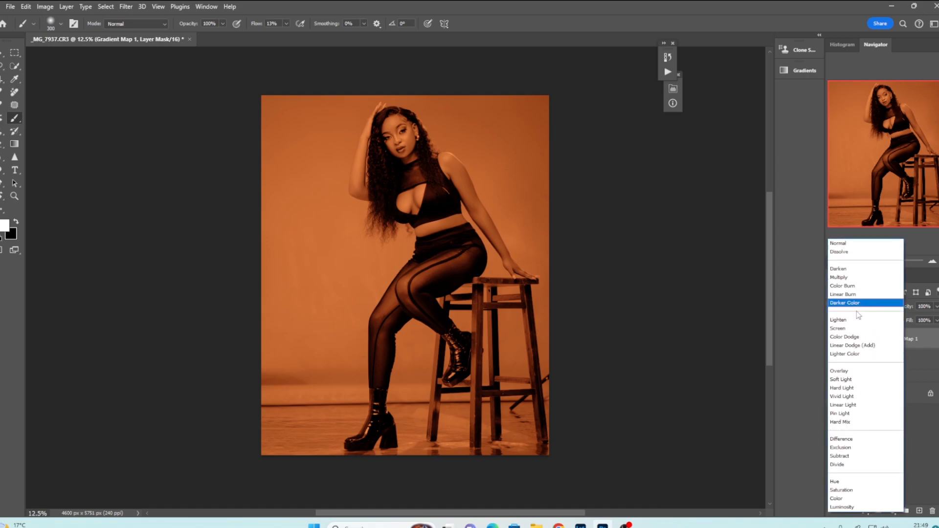
left_click(629, 311)
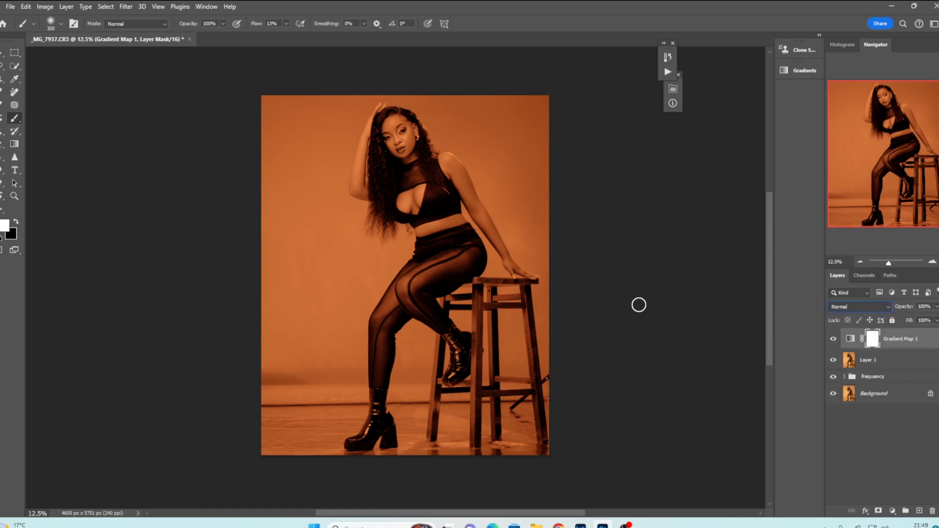
left_click(853, 304)
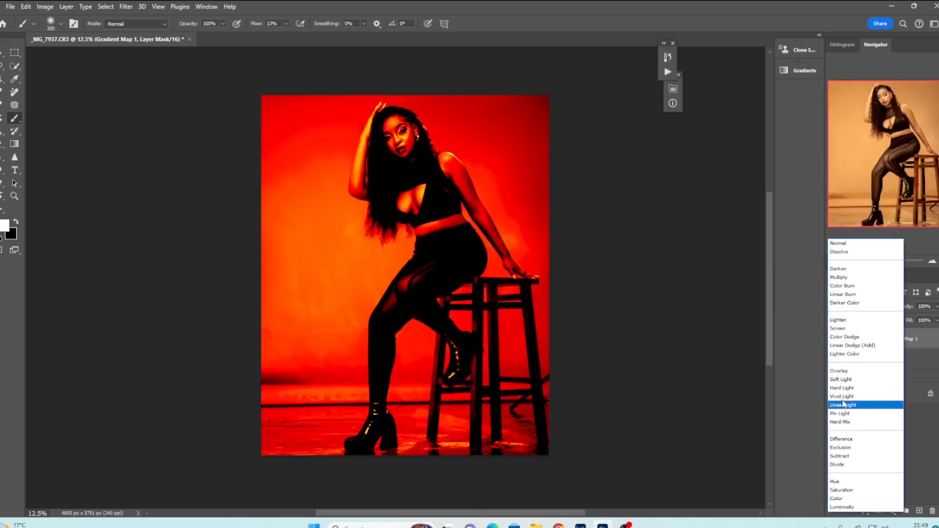
left_click(841, 380)
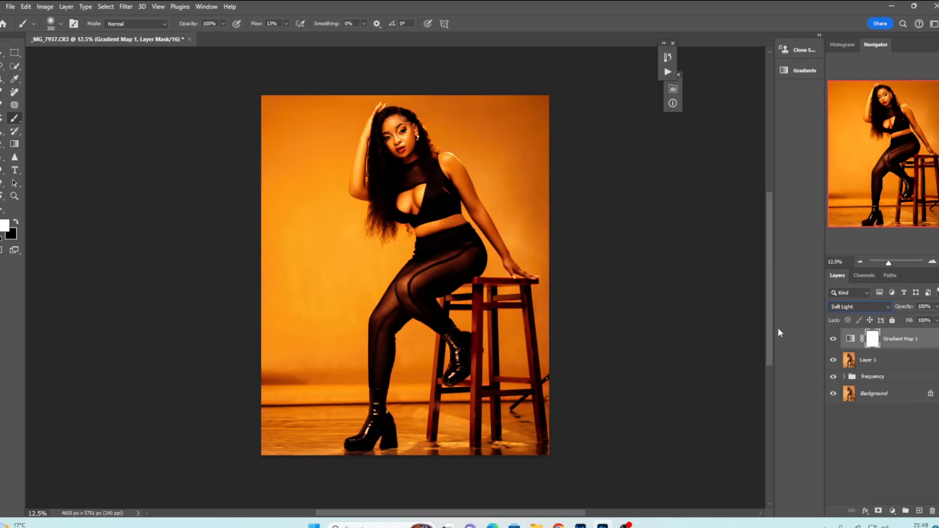
left_click(936, 306)
left_click_drag(935, 319, 906, 323)
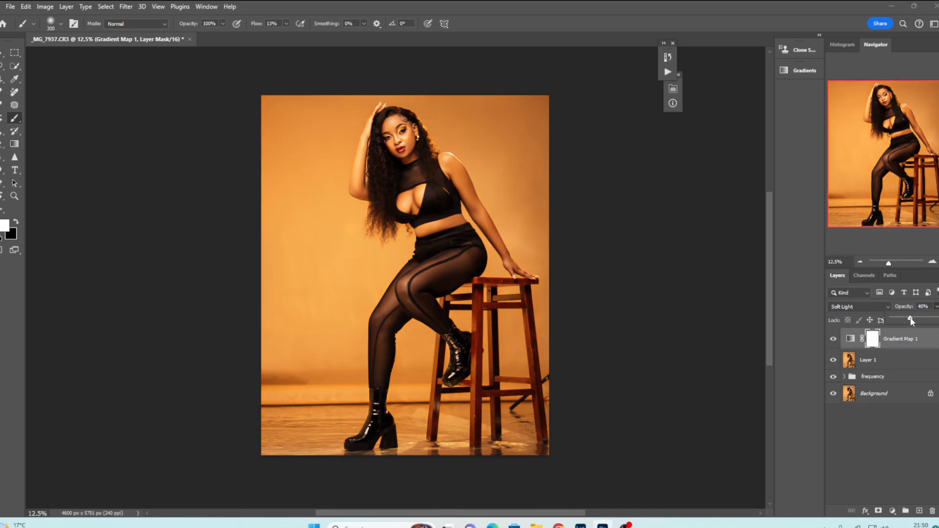
left_click_drag(900, 317, 902, 316)
Invert the Gradient Map mask and paint the toning onto the face, arms, chest and waist skin with a 200-pixel brush at 100% flow.
key("ctrl+i")
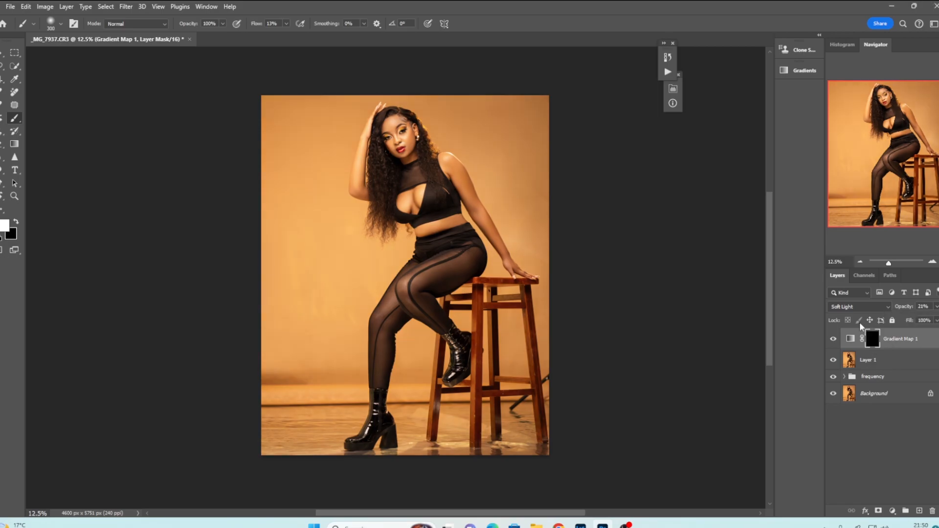
key("ctrl+plus")
key("ctrl+plus")
key("ctrl+plus")
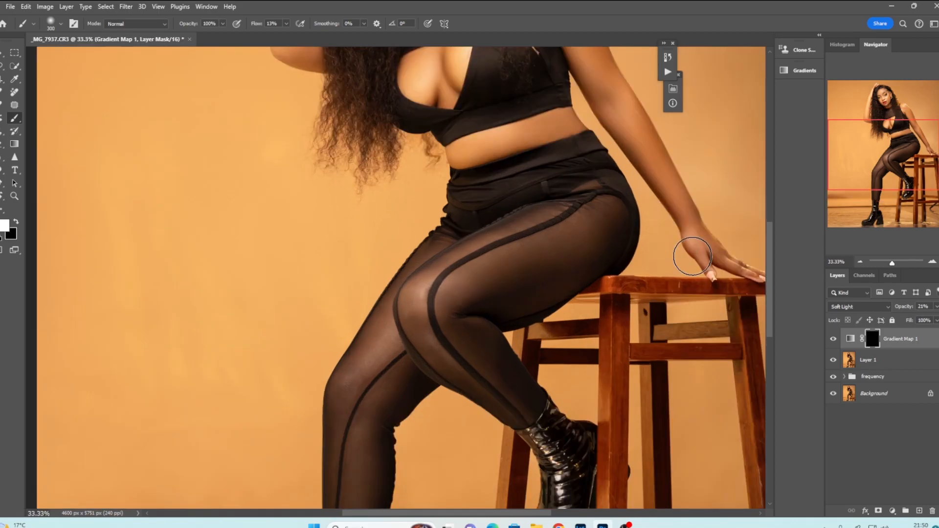
scroll(414, 117, "up", 5)
left_click(287, 23)
left_click_drag(283, 35, 368, 37)
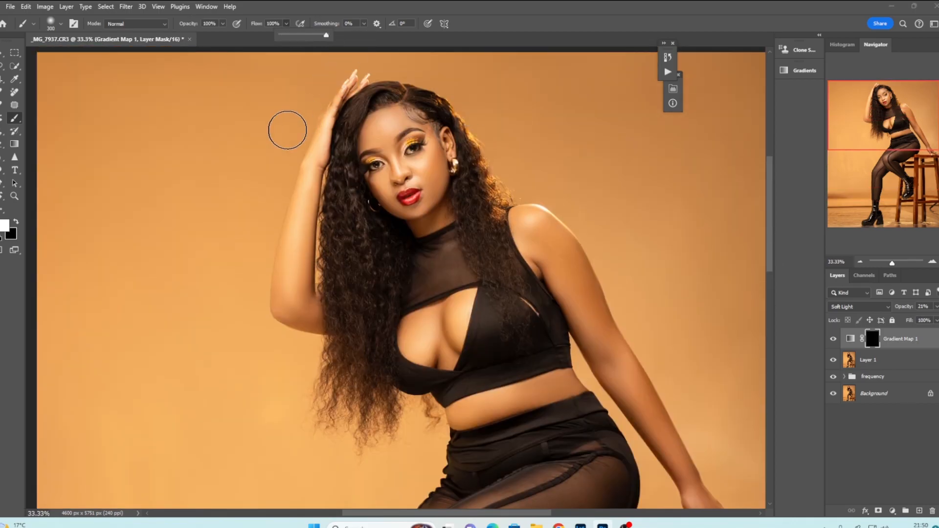
key("bracketleft")
key("bracketleft")
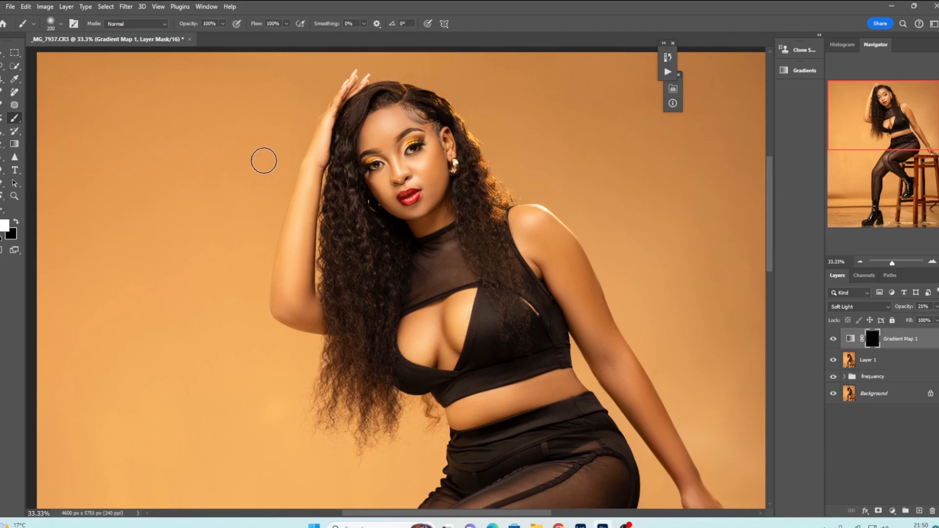
left_click(60, 24)
left_click(195, 90)
scroll(558, 244, "down", 3)
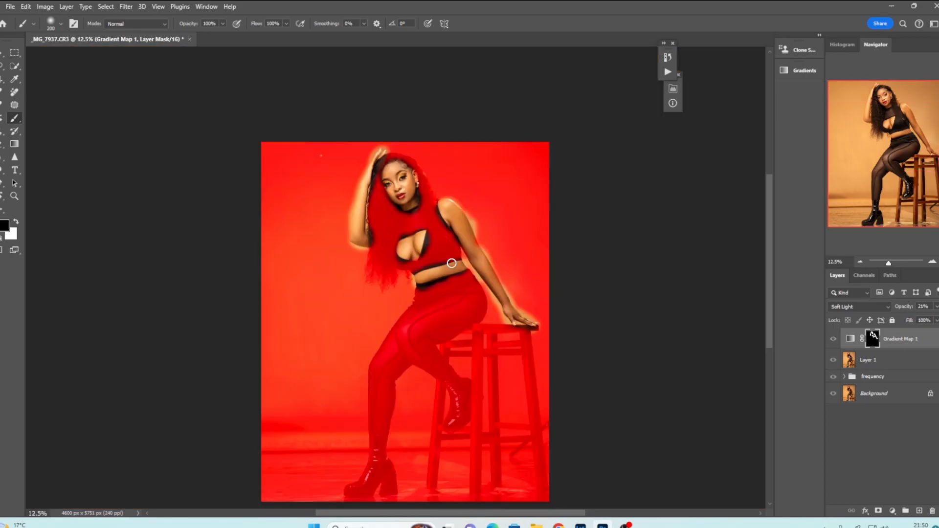
Check the painted skin areas by switching the Gradient Map's red mask overlay on and off, leaving it off.
key("backslash")
key("x")
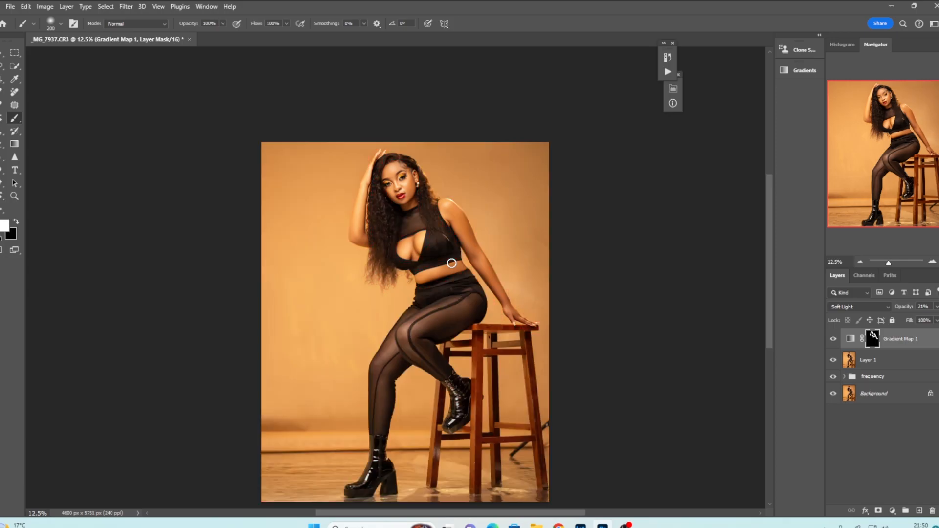
key("backslash")
key("x")
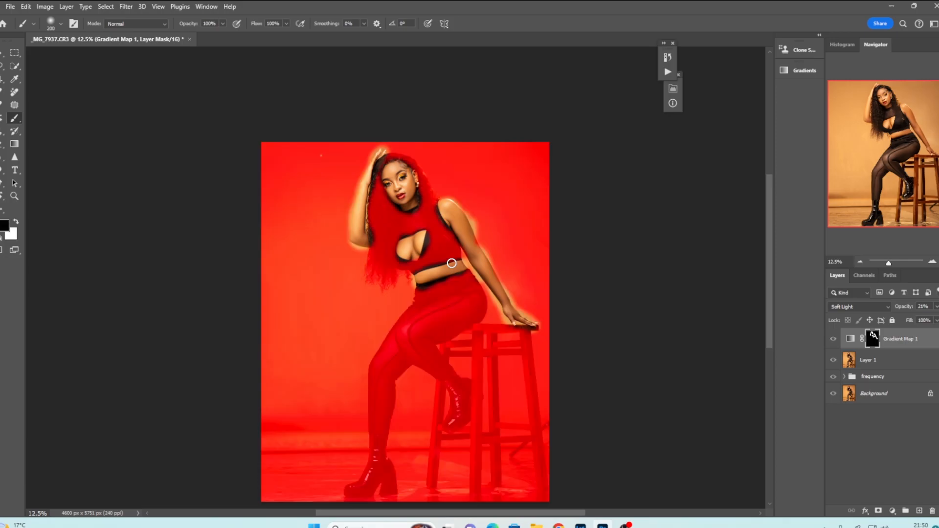
key("backslash")
key("x")
key("backslash")
key("x")
key("backslash")
key("x")
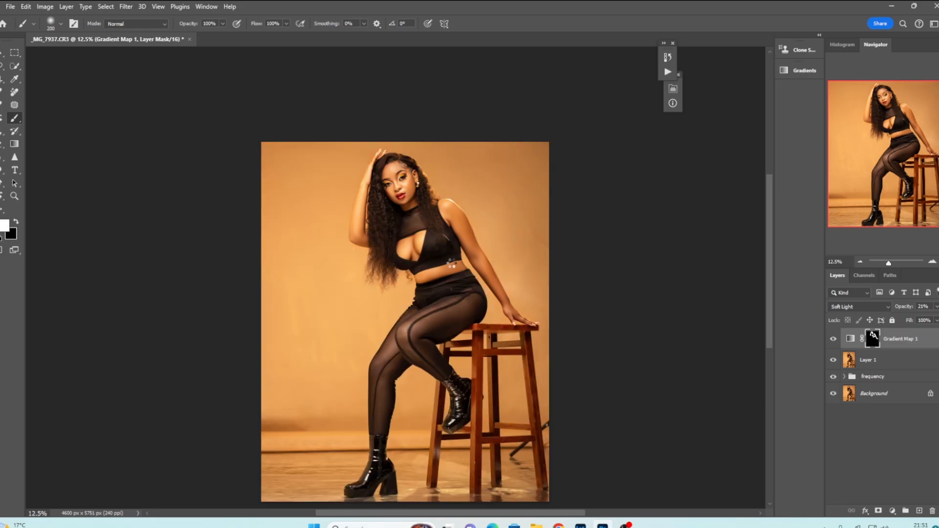
Stamp all visible layers into a new top layer and select the subject on it.
key("ctrl+alt+shift+e")
left_click(106, 7)
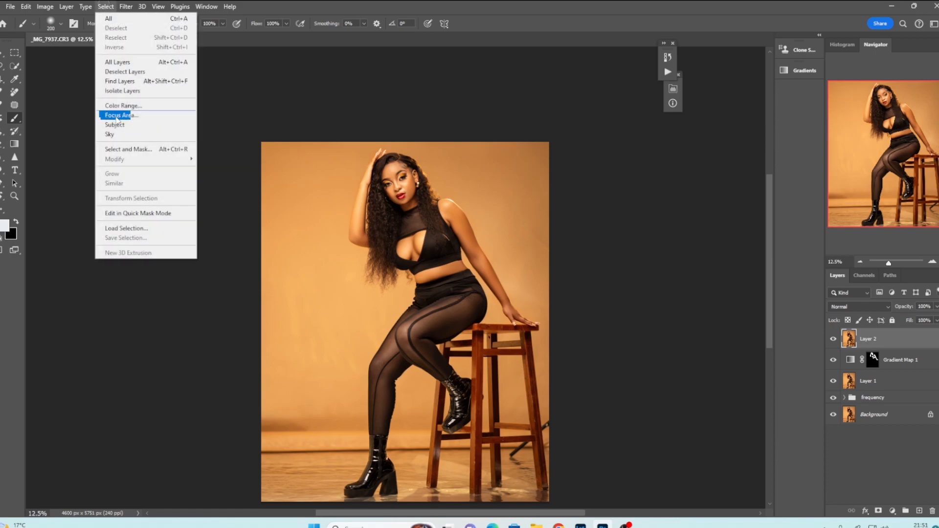
left_click(115, 123)
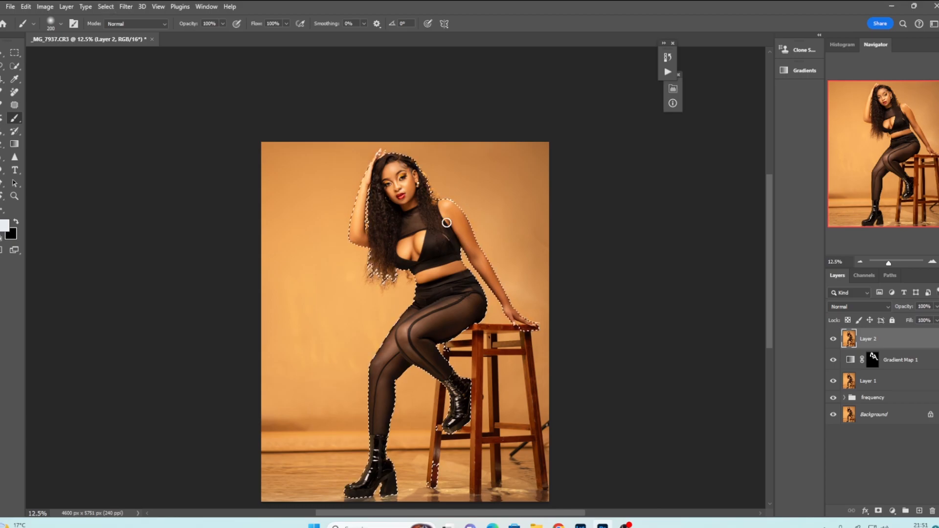
Copy the selected subject to its own layer and convert that layer to a smart object.
key("ctrl+j")
right_click(870, 339)
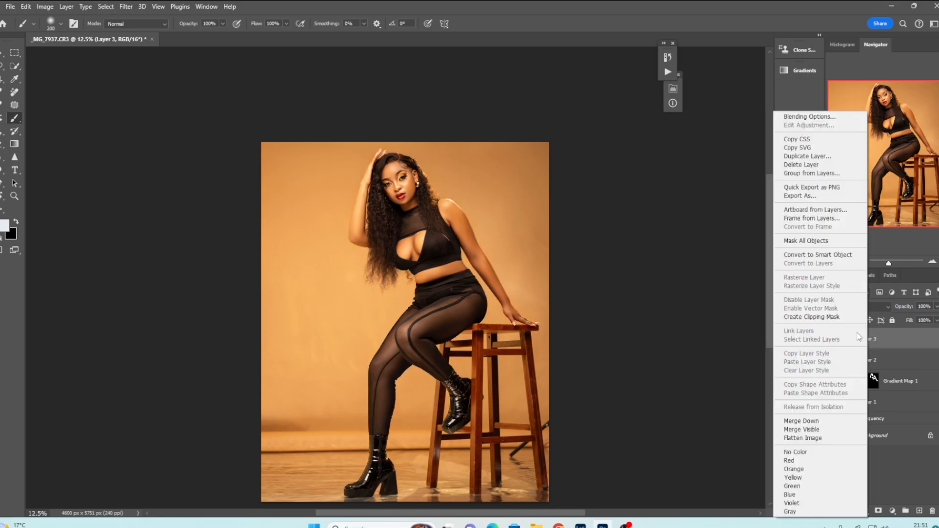
left_click(808, 255)
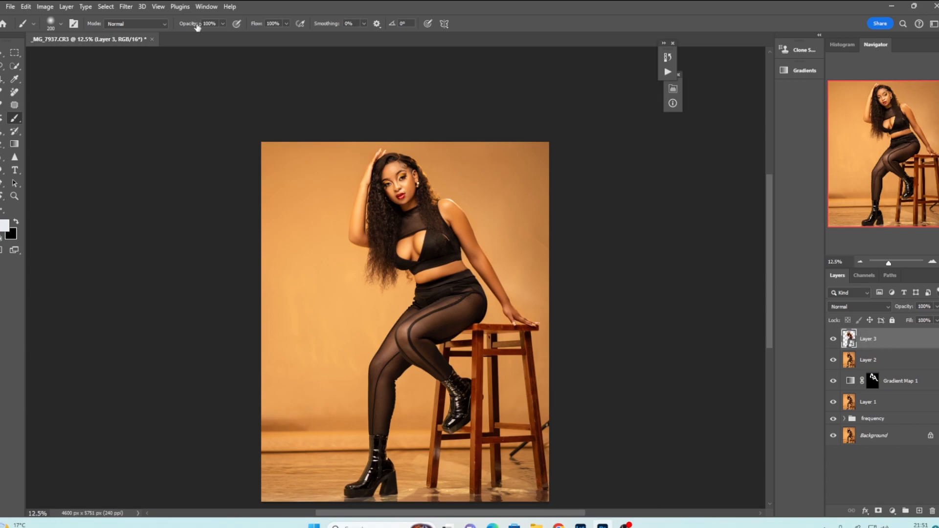
Open the Camera Raw Filter on the subject smart object, inspect the face up close, and raise Shadows to +19.
left_click(126, 7)
left_click(144, 84)
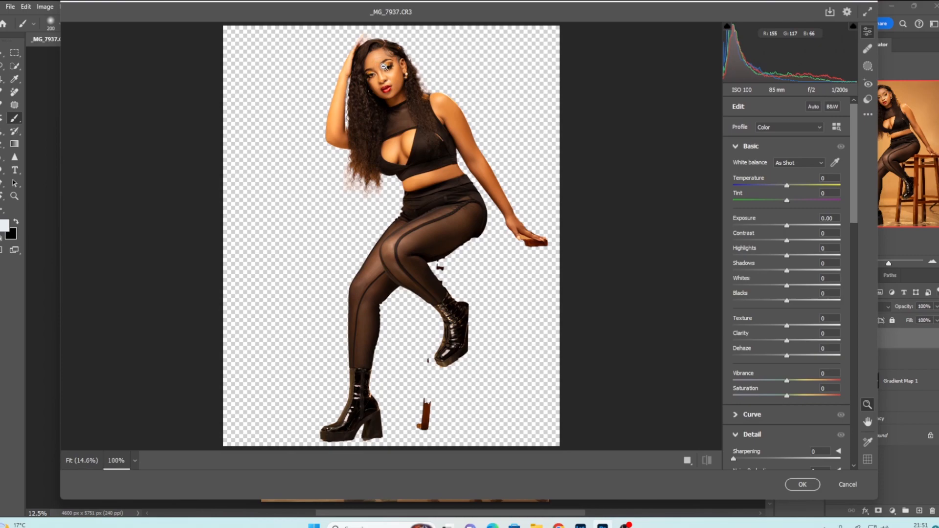
left_click(384, 66)
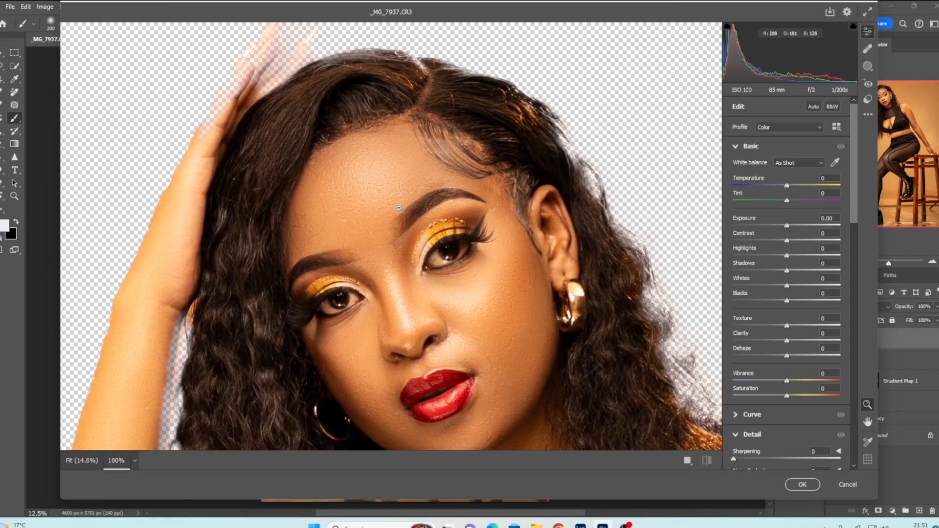
left_click(398, 220)
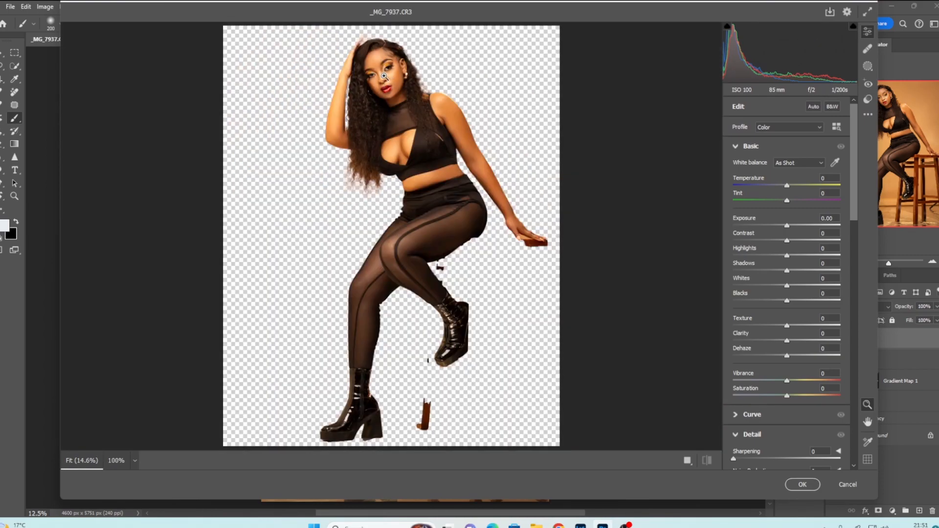
left_click(377, 68)
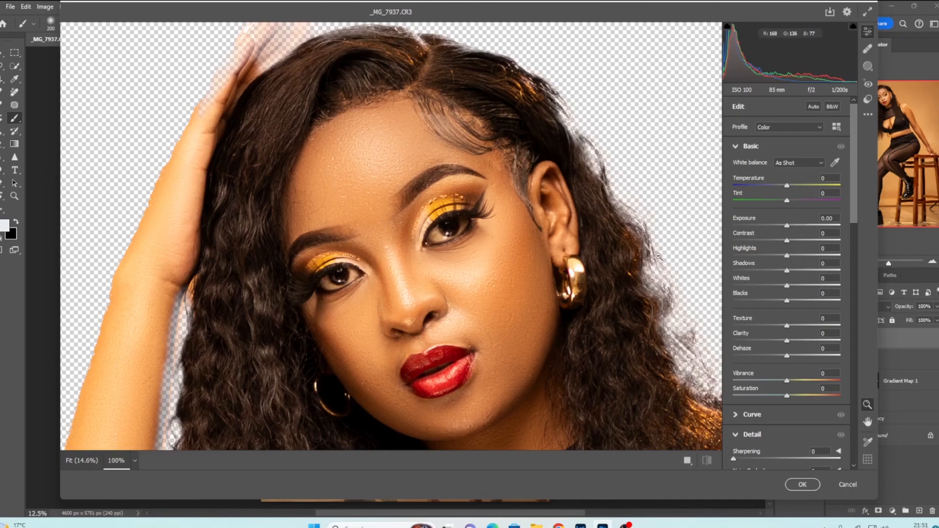
left_click(435, 145)
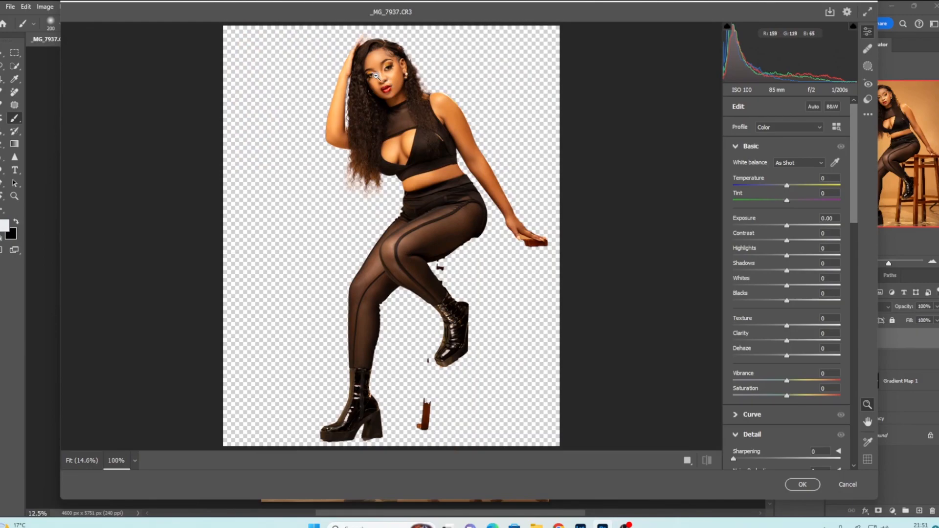
left_click(381, 76)
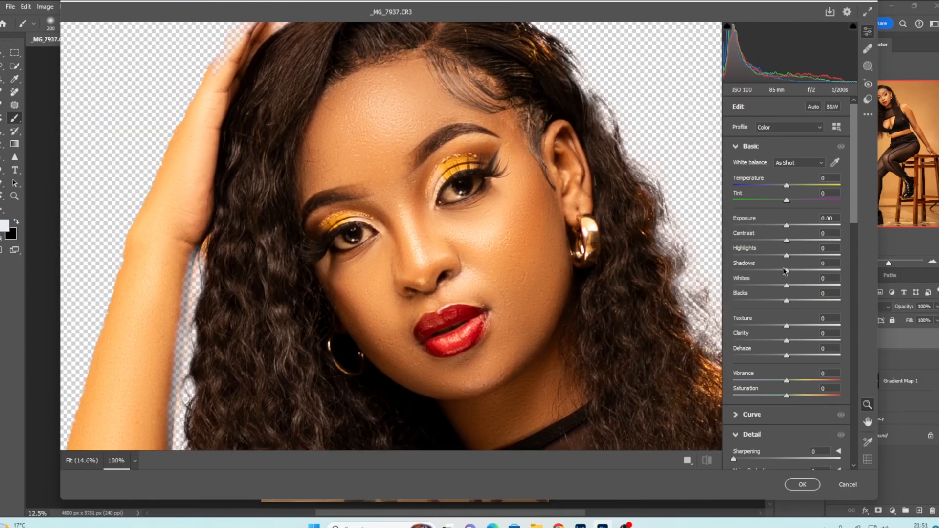
left_click_drag(785, 272, 797, 273)
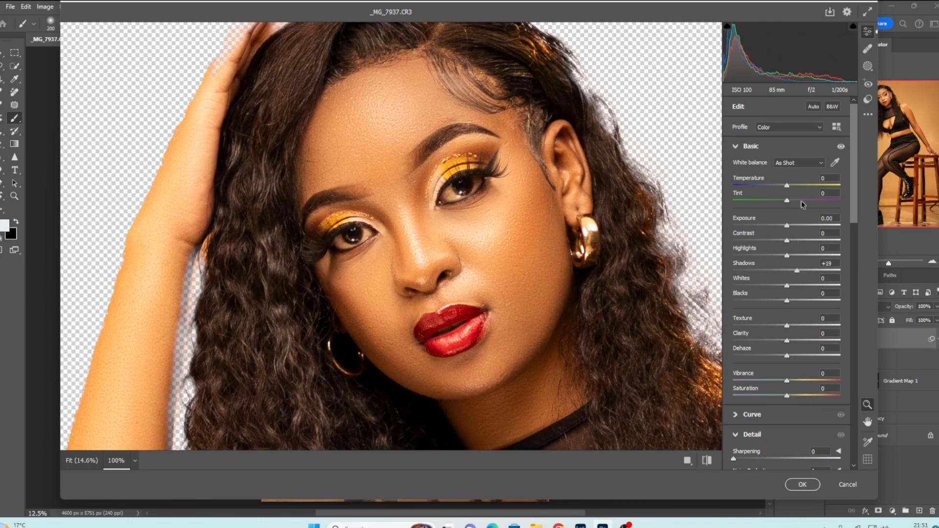
Set the subject's Temperature to +2 and Tint to +9, check the full figure, and apply the Camera Raw Filter.
left_click(787, 185)
left_click_drag(788, 183, 790, 183)
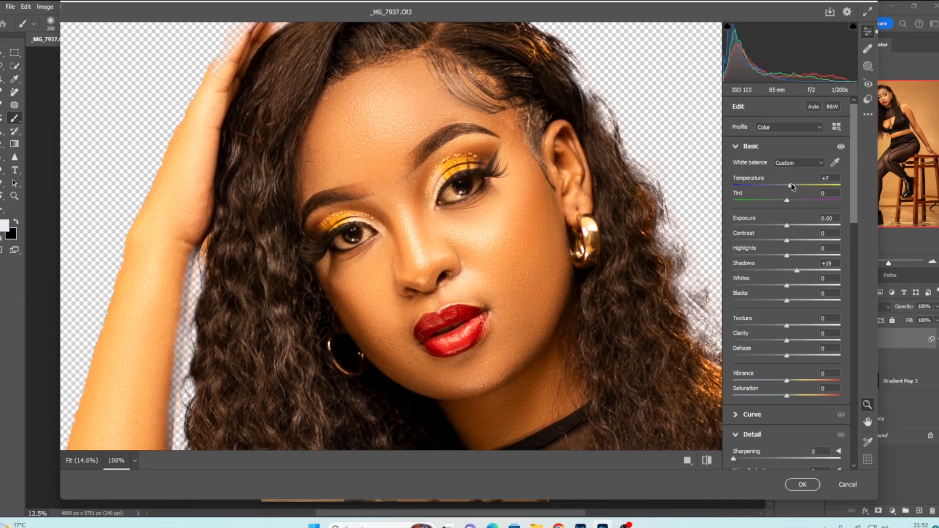
left_click_drag(788, 201, 792, 200)
left_click(503, 317)
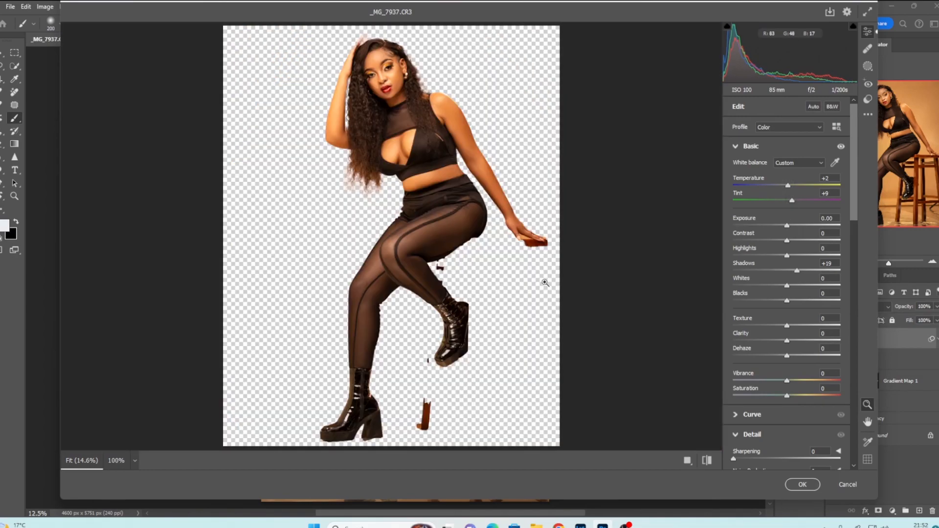
left_click(803, 484)
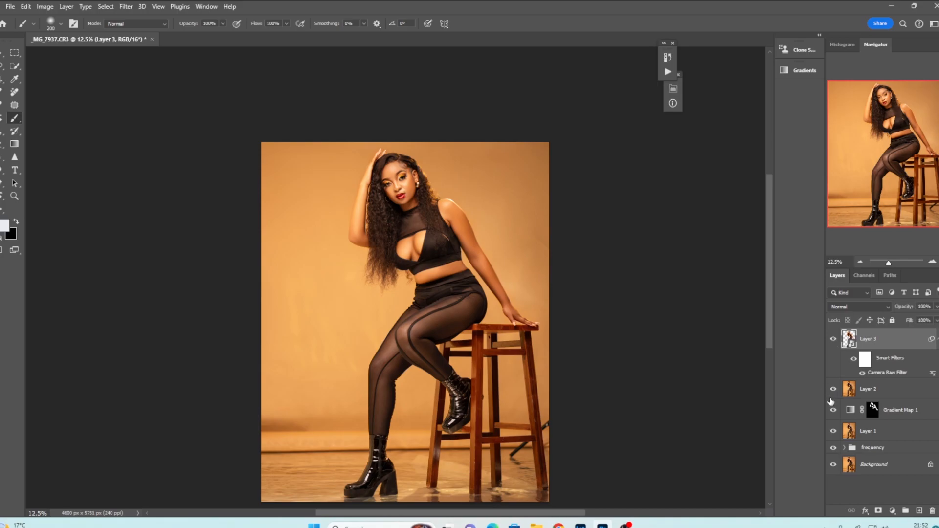
Add a Color Lookup adjustment layer above the subject and load the 3D LUT file "lut 4.CUBE" from Downloads.
left_click(892, 511)
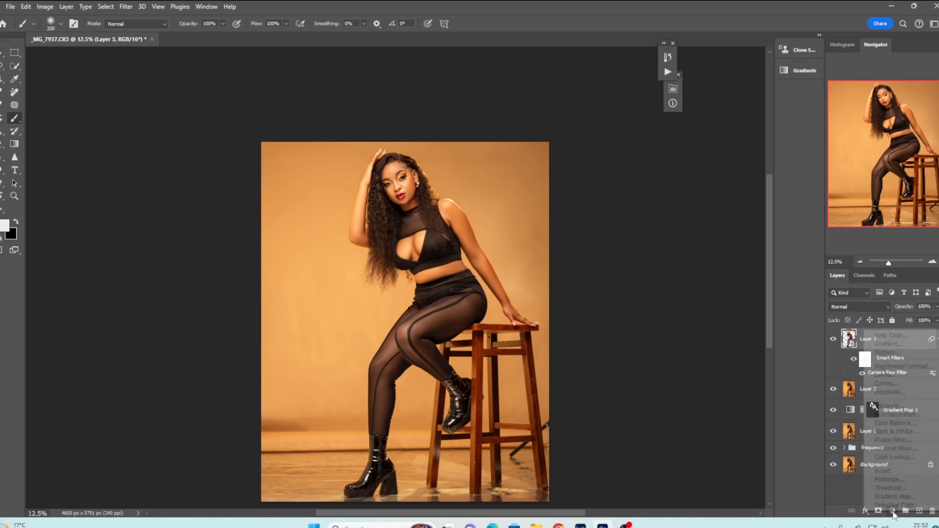
left_click(891, 458)
left_click(614, 119)
left_click(617, 129)
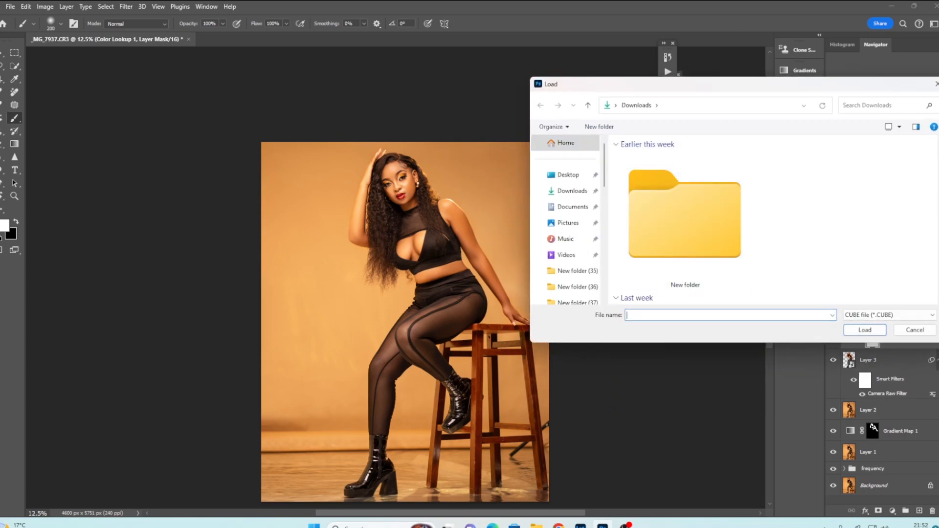
scroll(684, 220, "down", 5)
left_click(685, 235)
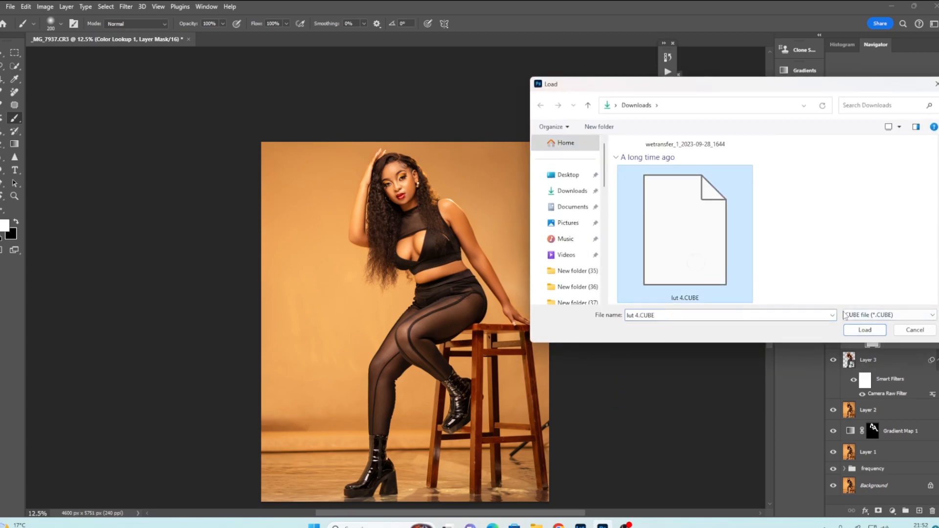
left_click(863, 330)
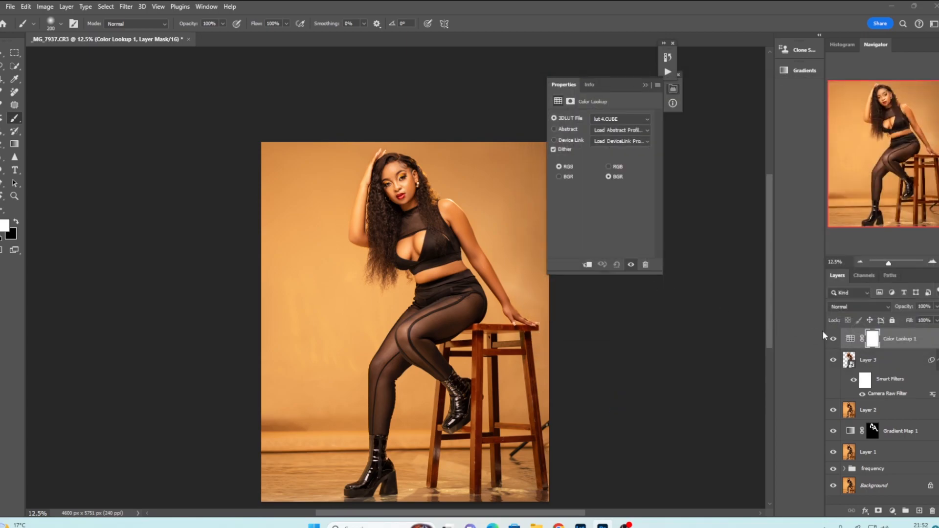
Close the Color Lookup settings and lower that adjustment layer's opacity to 57%.
left_click(646, 85)
left_click(936, 307)
left_click_drag(936, 319, 924, 319)
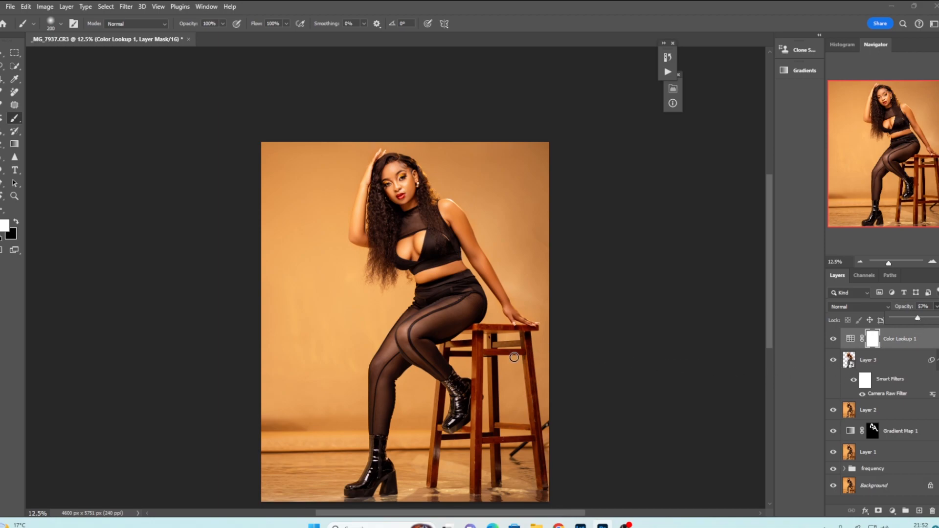
Stamp all visible layers into a new top layer, select the subject, and invert the selection to the background.
key("ctrl+alt+shift+e")
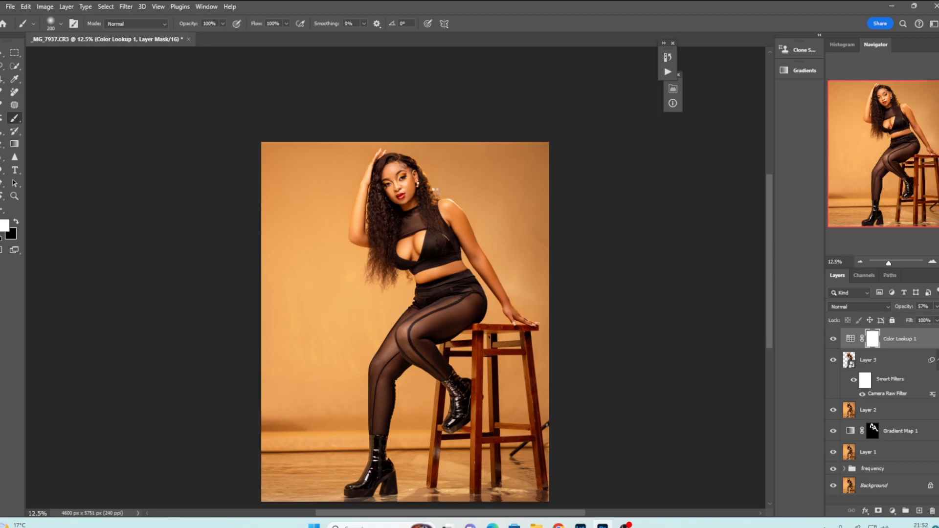
left_click(105, 6)
left_click(115, 123)
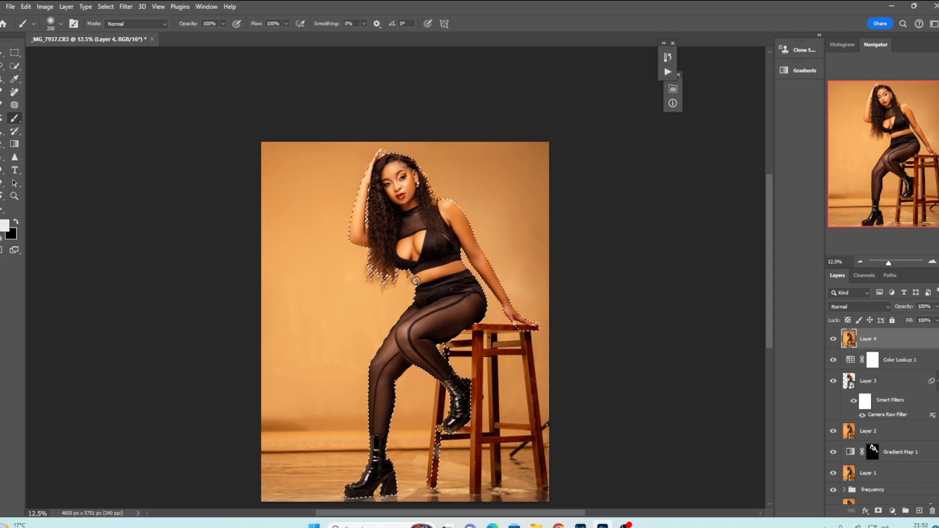
left_click(105, 6)
left_click(118, 47)
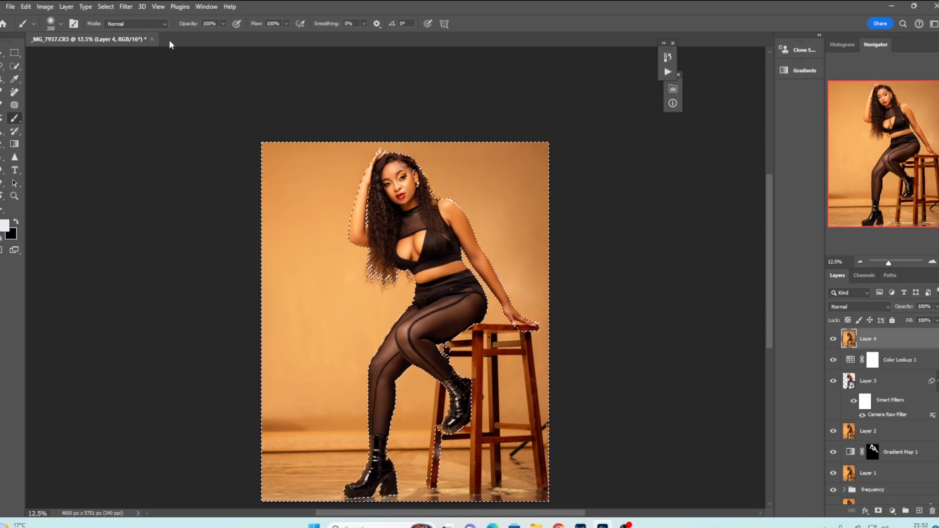
right_click(876, 342)
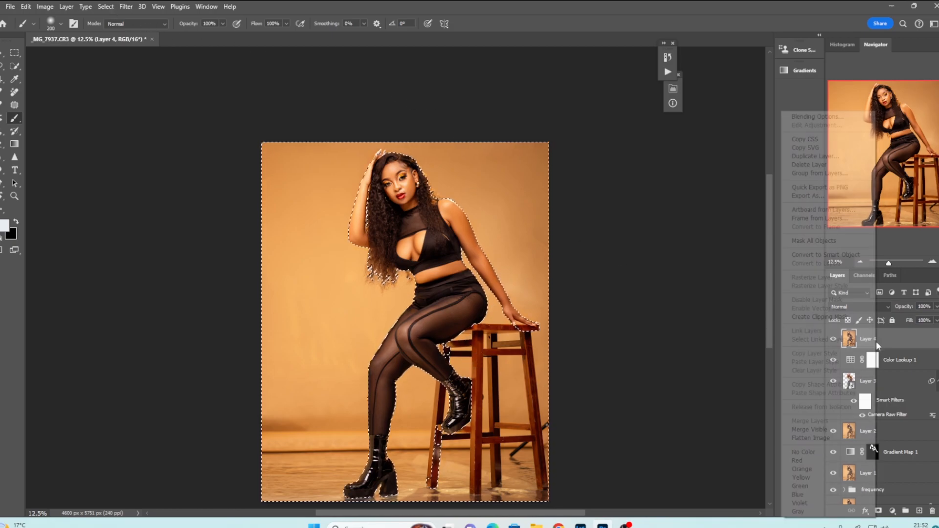
left_click(825, 255)
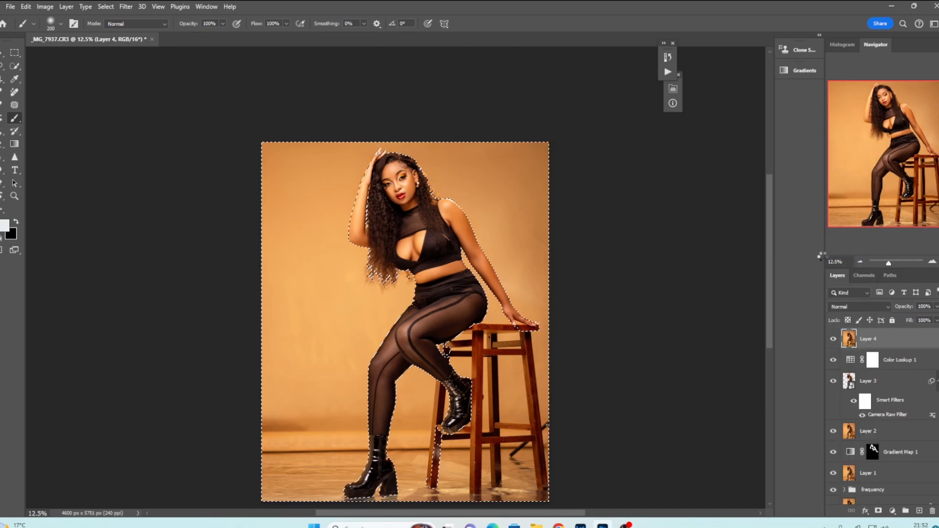
left_click(126, 6)
left_click(135, 94)
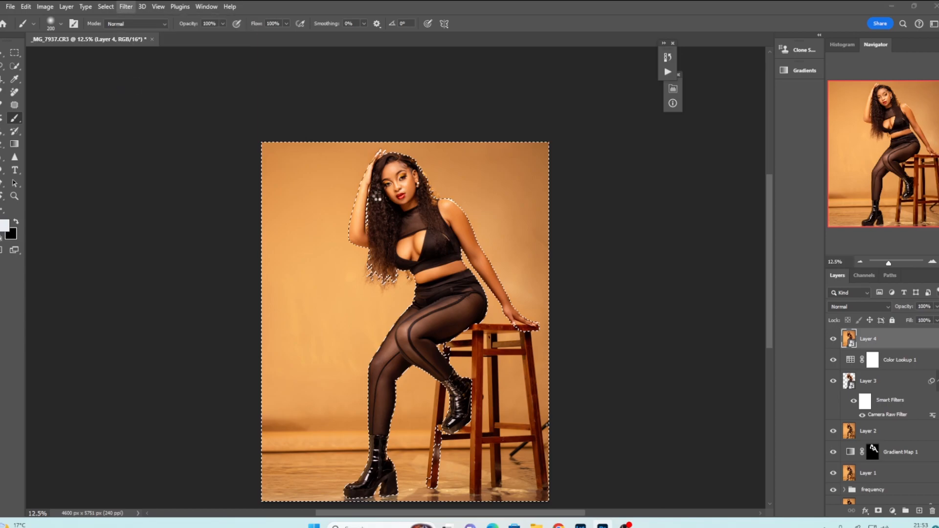
left_click_drag(857, 215, 850, 372)
left_click(848, 484)
key("ctrl+d")
Copy the selected background to its own layer and convert that layer to a smart object.
key("ctrl+shift+alt+n")
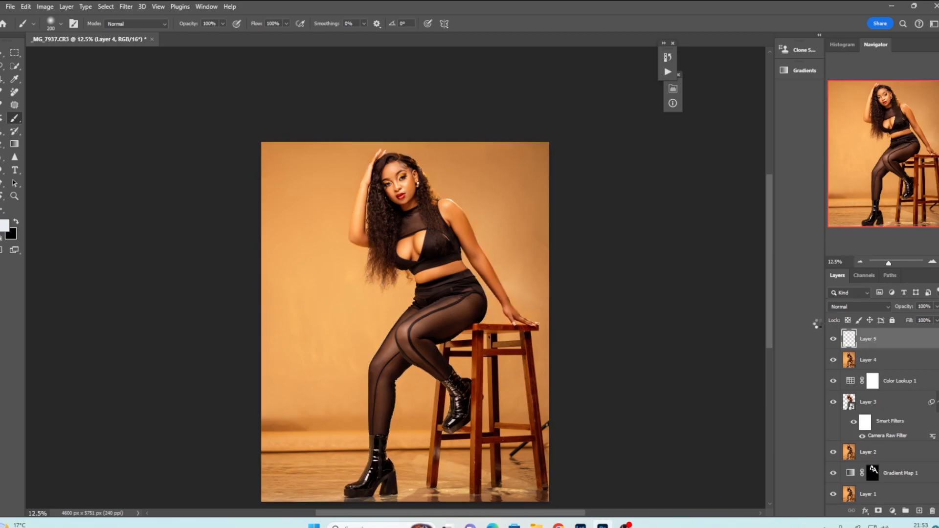
right_click(865, 340)
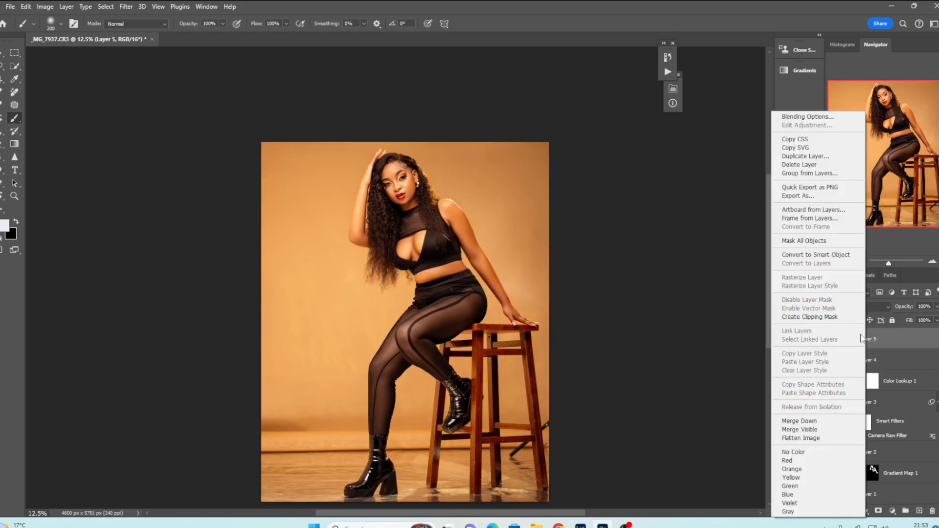
left_click(810, 255)
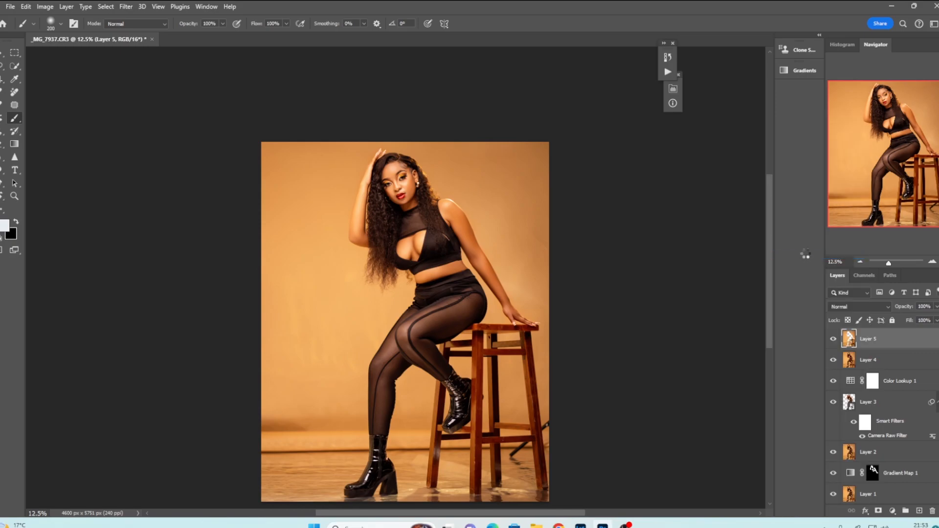
Open the Camera Raw Filter on the background layer, try an Optics Vignette of -44, and reset it to 0.
left_click(126, 6)
left_click(141, 81)
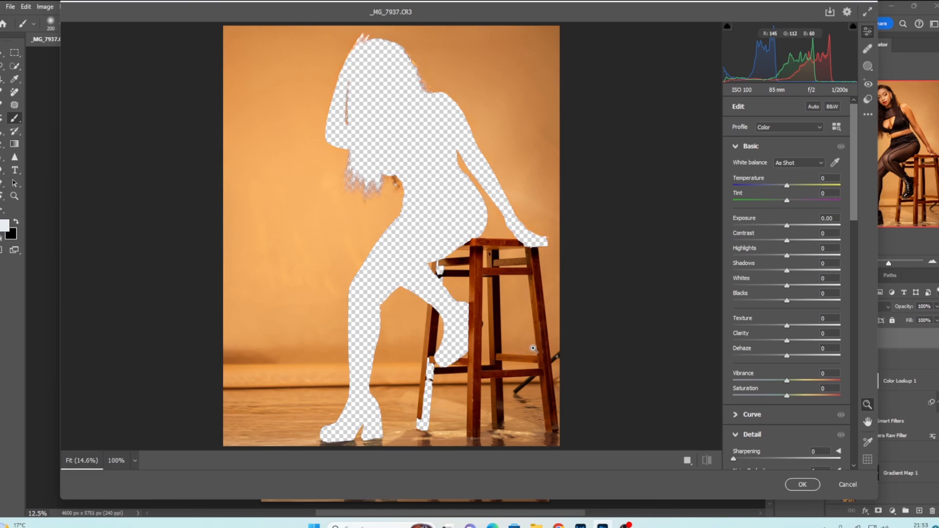
left_click_drag(862, 217, 859, 423)
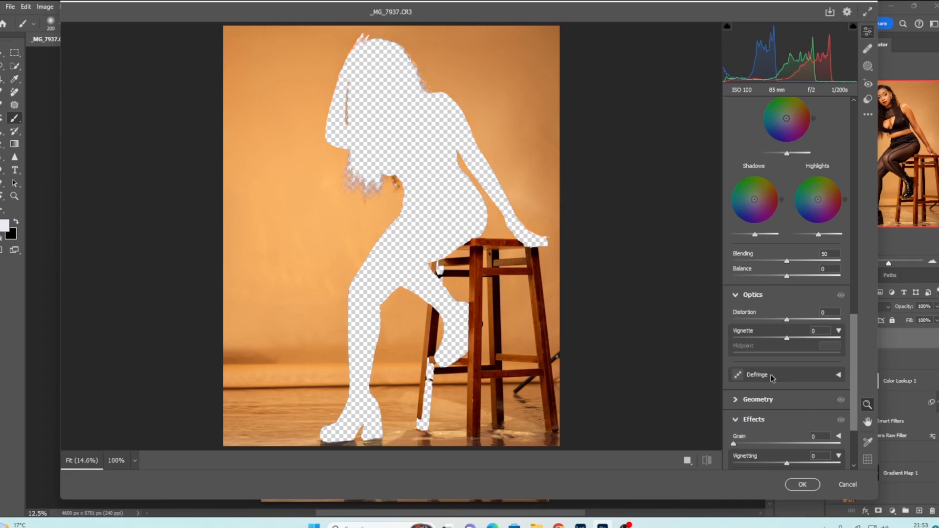
left_click_drag(771, 339, 765, 339)
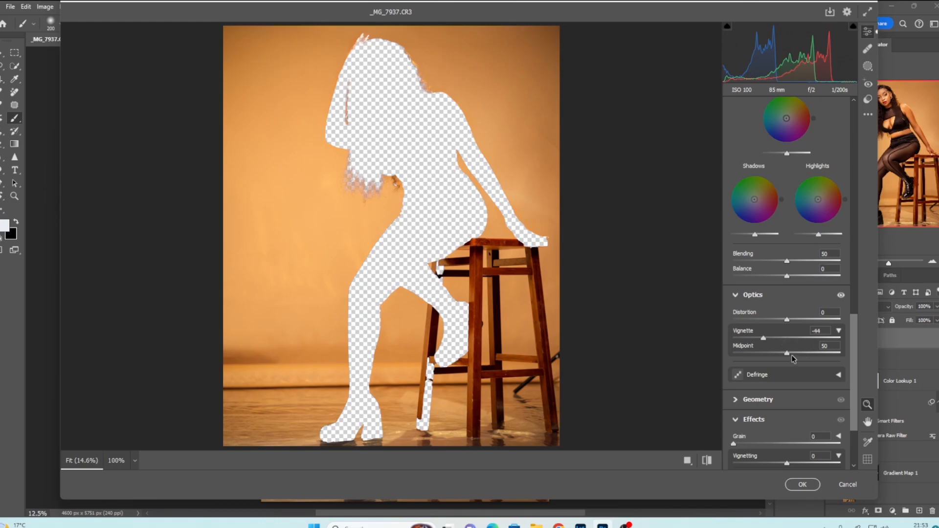
type("0")
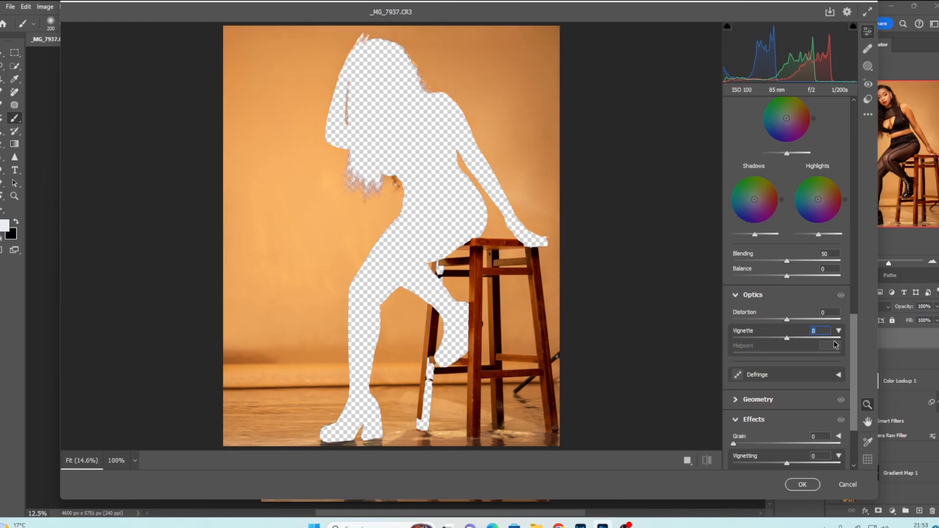
Add an Effects vignette to the background with Vignetting -22, Midpoint 12, Roundness +38 and Feather 83.
left_click(739, 419)
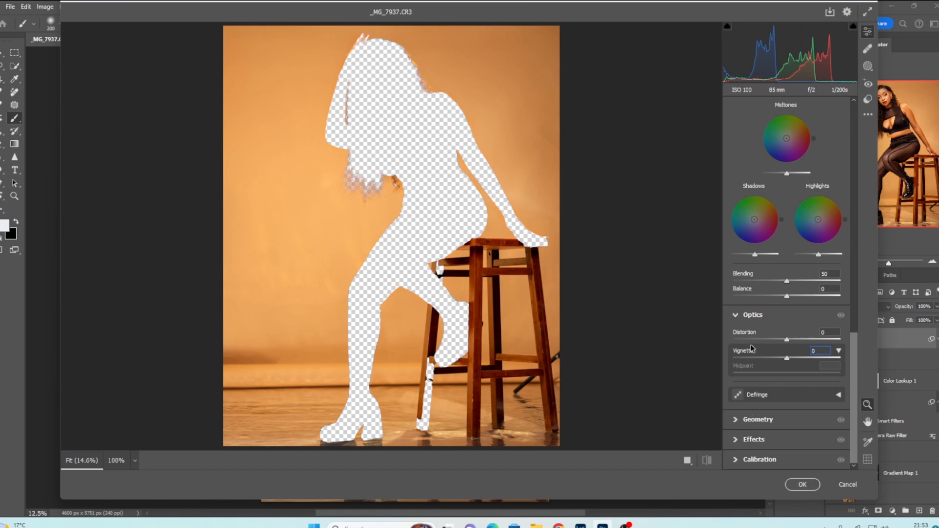
left_click(736, 440)
left_click_drag(786, 359, 757, 360)
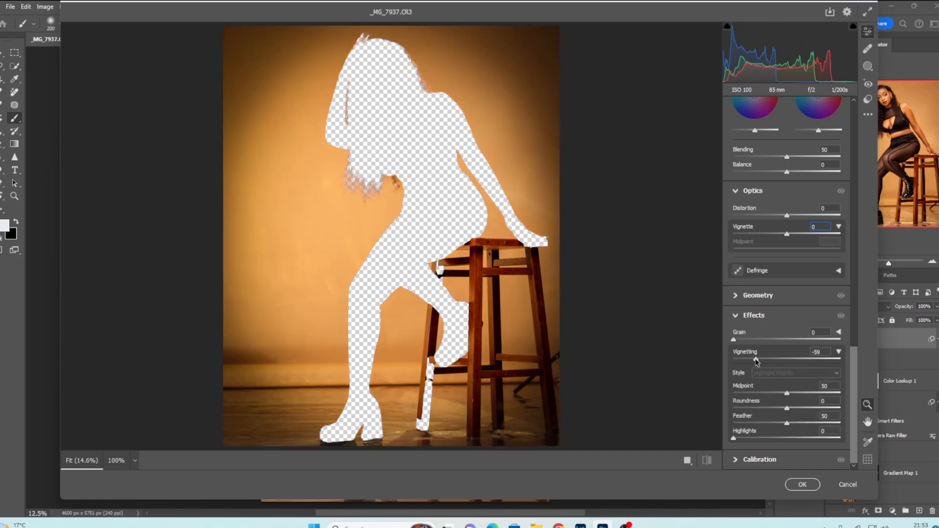
left_click_drag(777, 391, 822, 423)
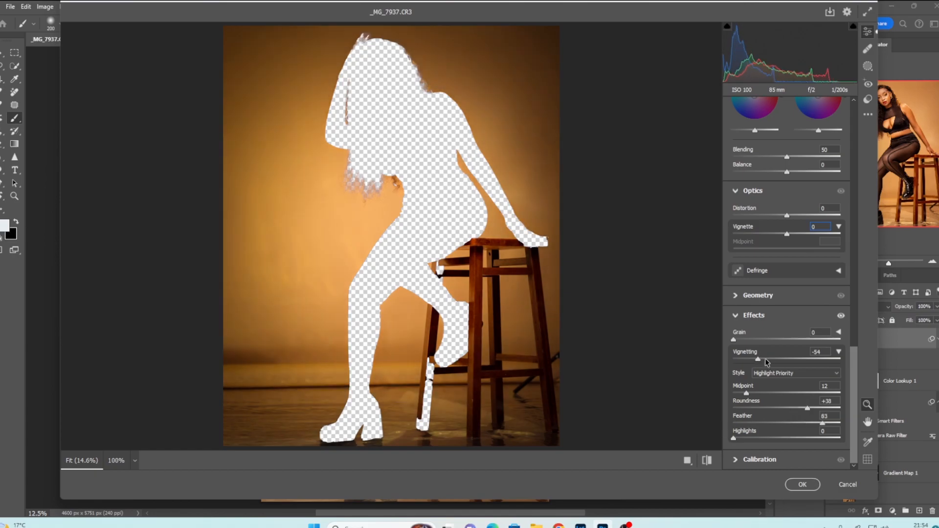
left_click_drag(767, 362, 775, 361)
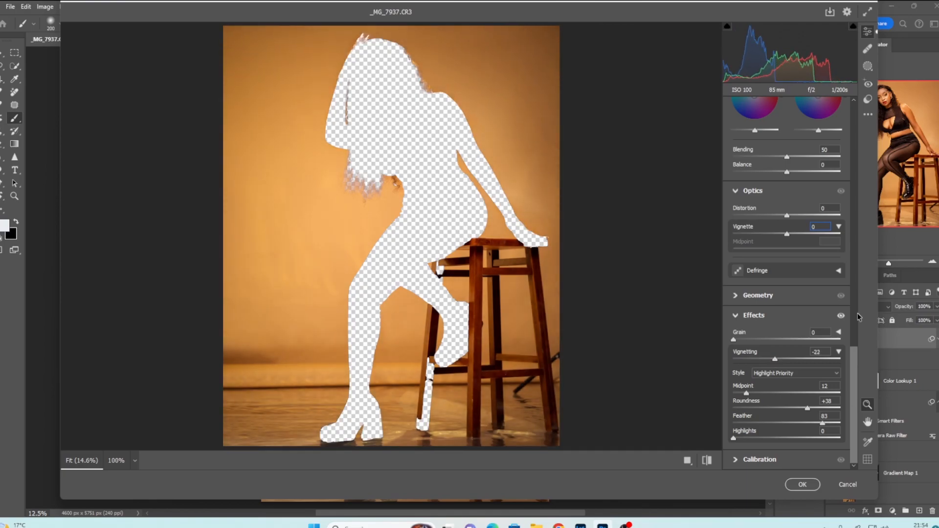
Apply the background's Camera Raw edit with Vibrance +7, Temperature +8 and Tint +17, and set the layer's opacity to 42%.
scroll(796, 318, "up", 15)
left_click_drag(795, 313, 793, 315)
left_click_drag(787, 117, 797, 130)
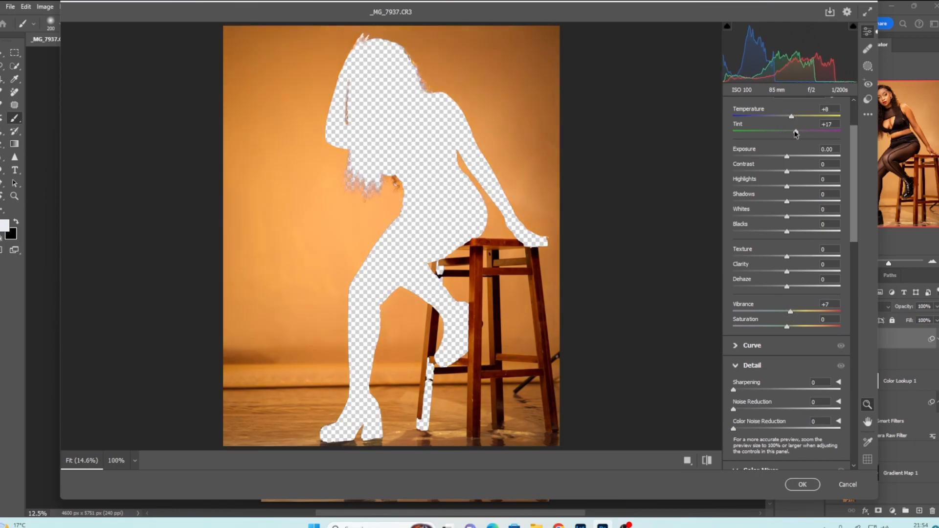
left_click(802, 484)
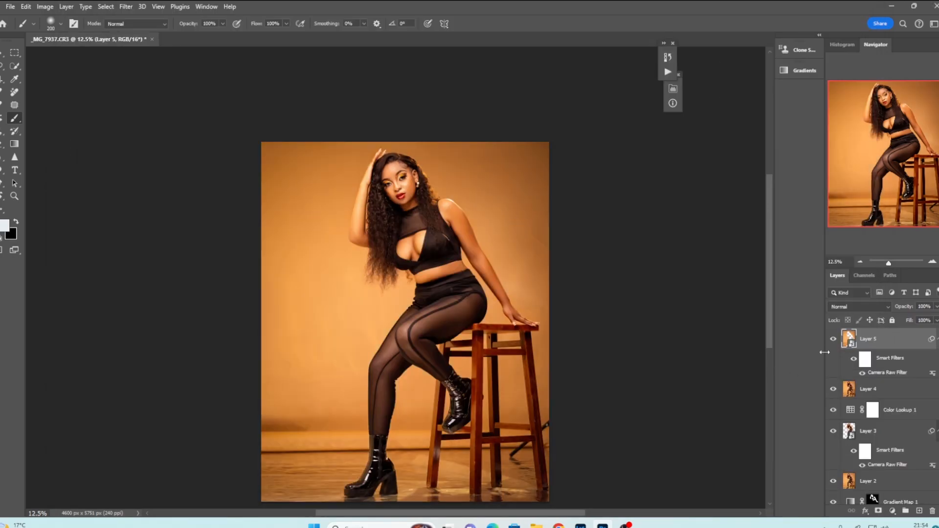
left_click(936, 306)
left_click_drag(935, 318, 916, 323)
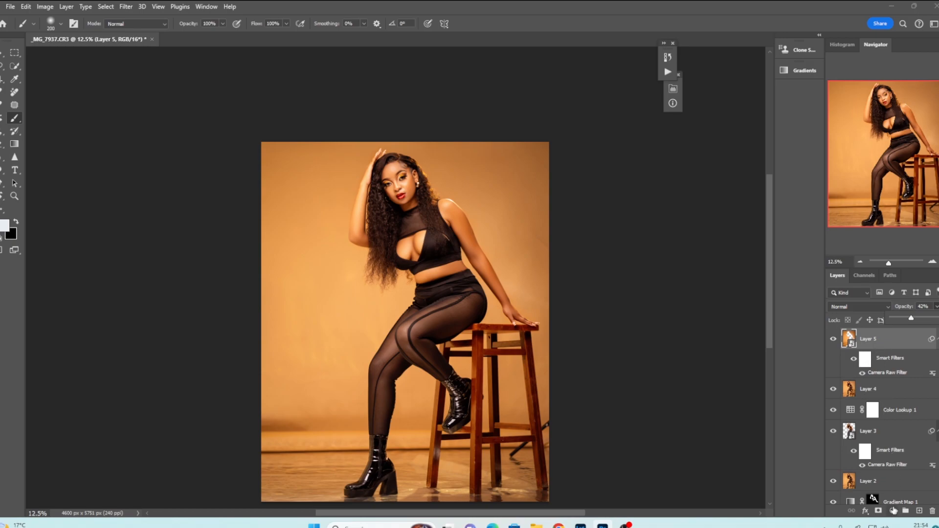
Add a Selective Color adjustment masked to the backdrop, with Neutrals set to Cyan -19, Yellow -1 and Black +7.
left_click(848, 341, "ctrl")
left_click(892, 511)
left_click(883, 472)
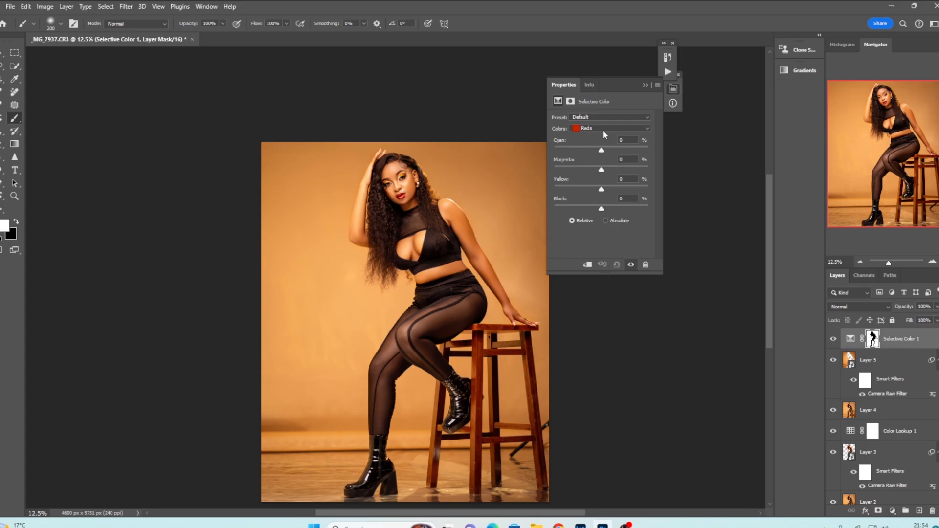
left_click(603, 129)
left_click(592, 195)
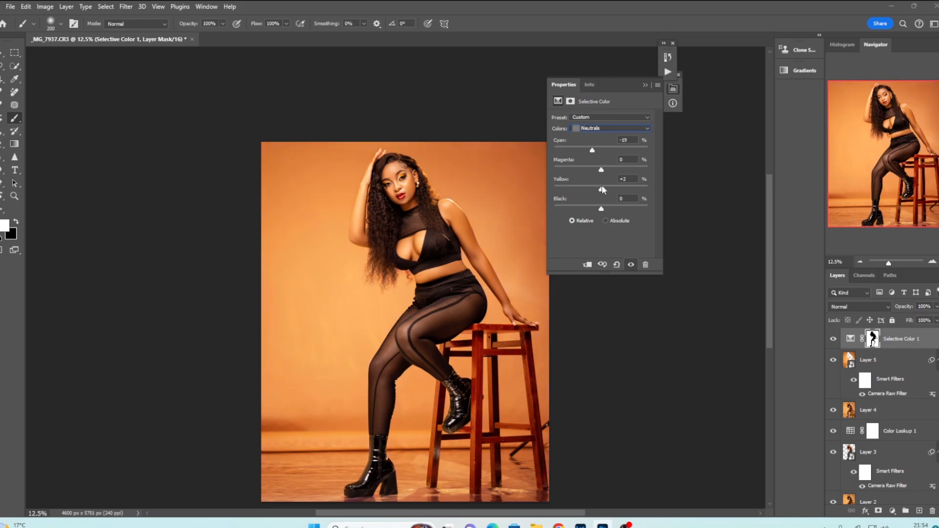
left_click_drag(601, 208, 606, 209)
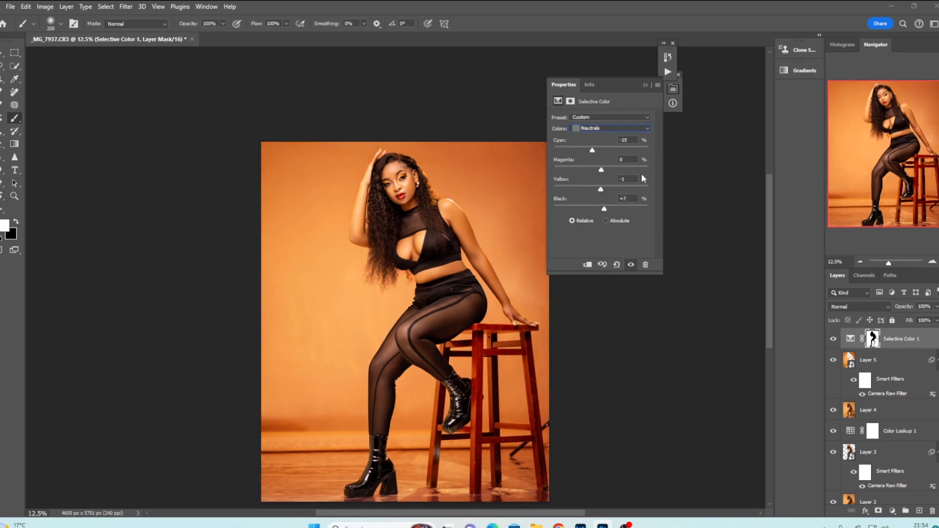
left_click(645, 86)
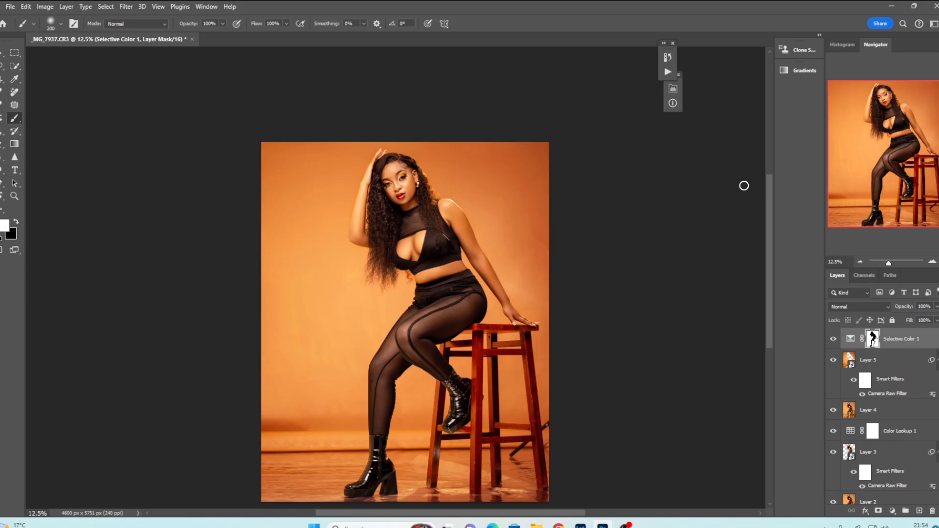
Check the image without the Selective Color adjustment and lower its layer opacity to 26%.
left_click(834, 339)
left_click(937, 307)
left_click_drag(934, 318, 901, 318)
Stamp all visible layers to a new layer and heal the dark stand behind the stool with a 125 px Spot Healing Brush.
left_click(14, 91)
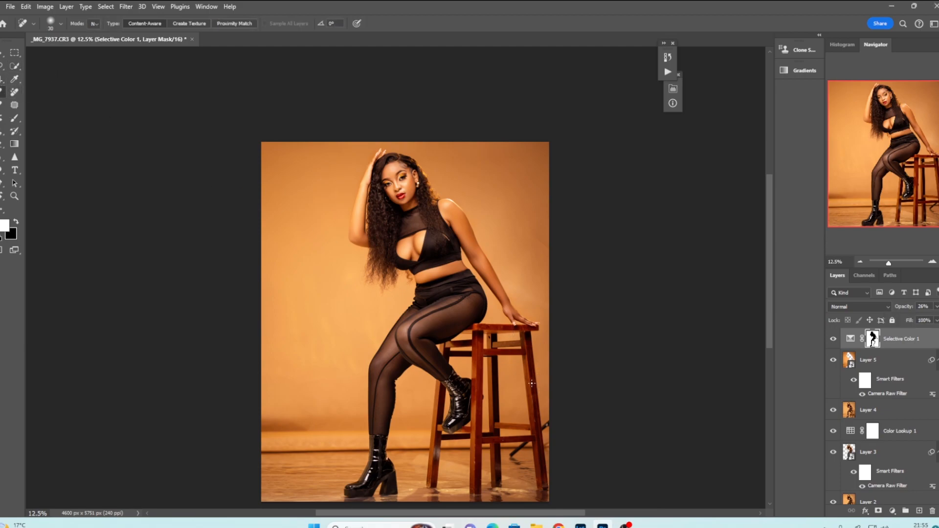
key("bracketright")
key("bracketright")
key("bracketright")
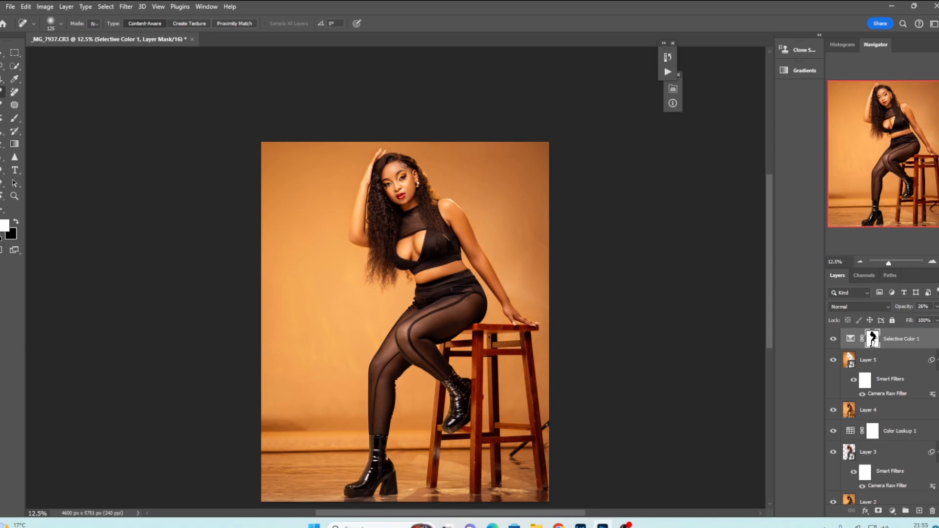
left_click_drag(771, 320, 737, 325)
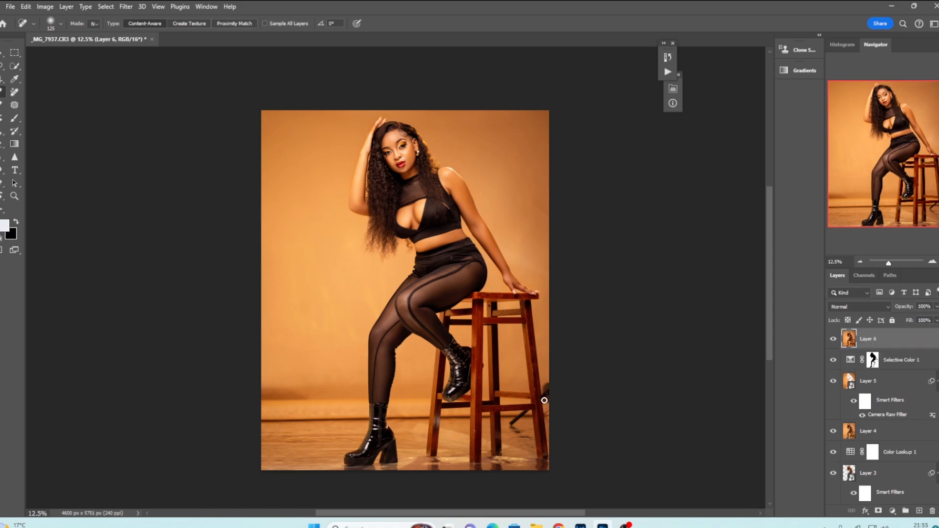
left_click_drag(544, 400, 545, 385)
left_click_drag(523, 417, 510, 424)
left_click_drag(549, 400, 546, 392)
Heal the remaining dark marks on the floor behind the stool's legs with the Spot Healing Brush.
scroll(465, 272, "up", 1)
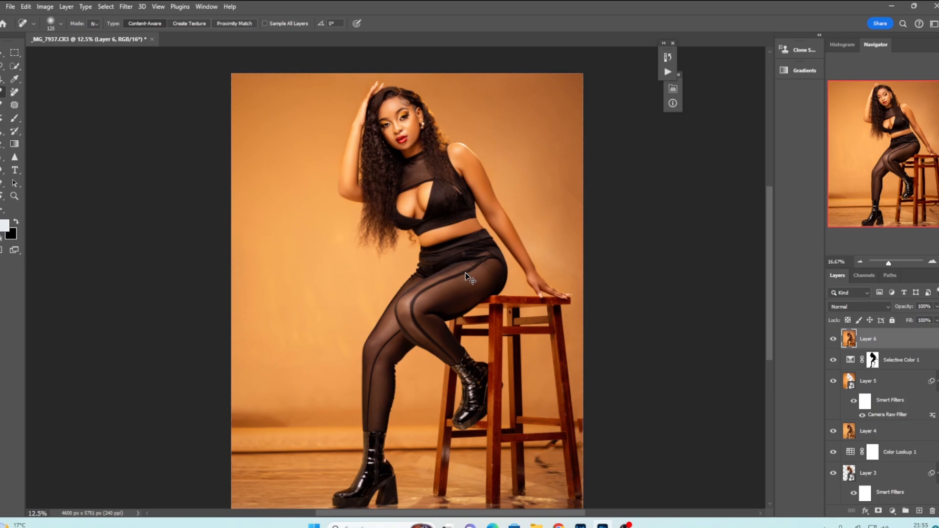
scroll(465, 272, "up", 2)
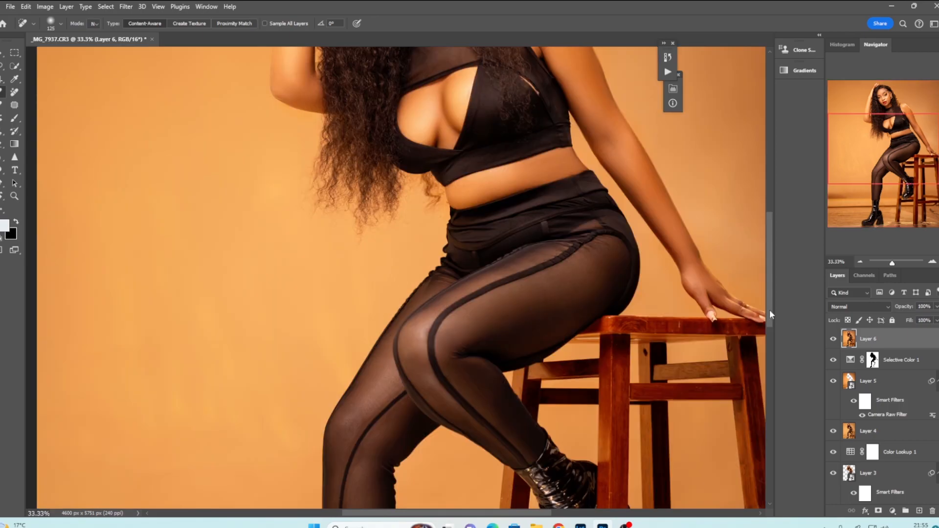
scroll(770, 310, "down", 5)
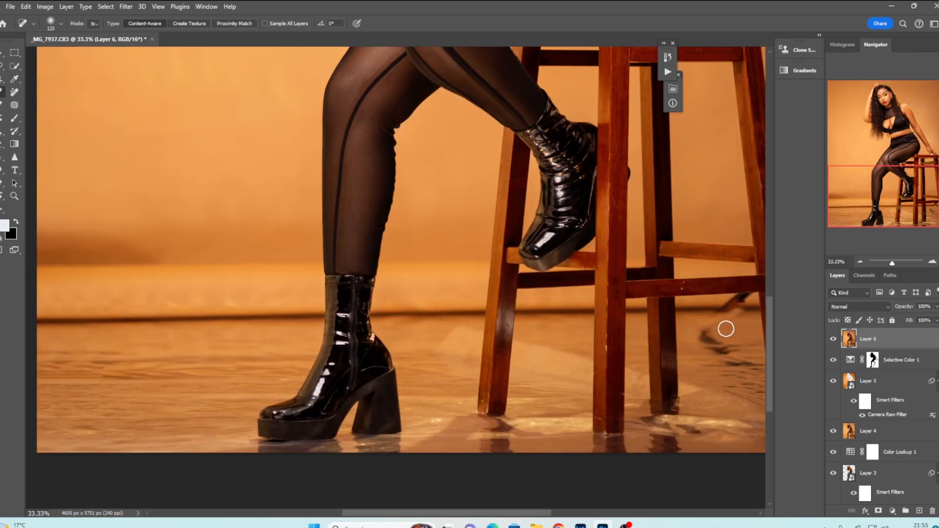
left_click_drag(725, 328, 738, 304)
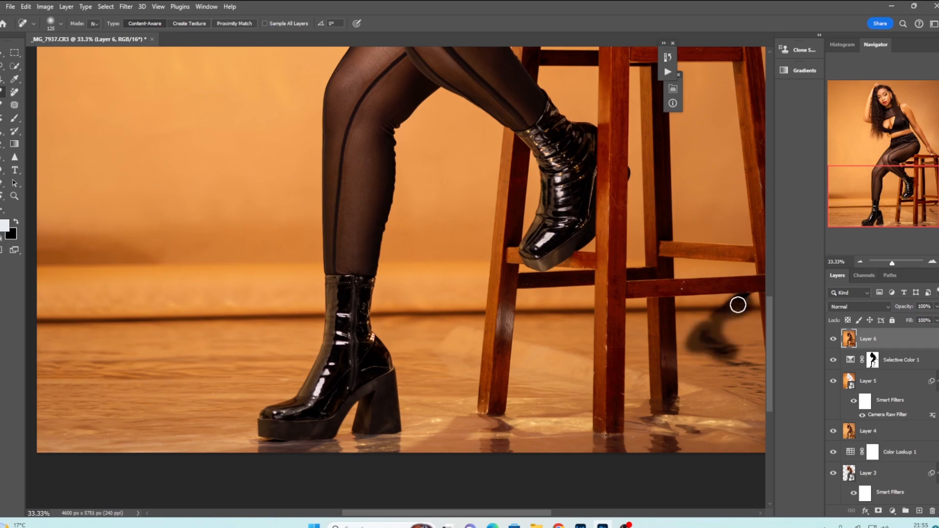
Patch the brown smudge at the photo's edge beside the stool with clean backdrop, then clear the selection.
scroll(546, 209, "right", 4)
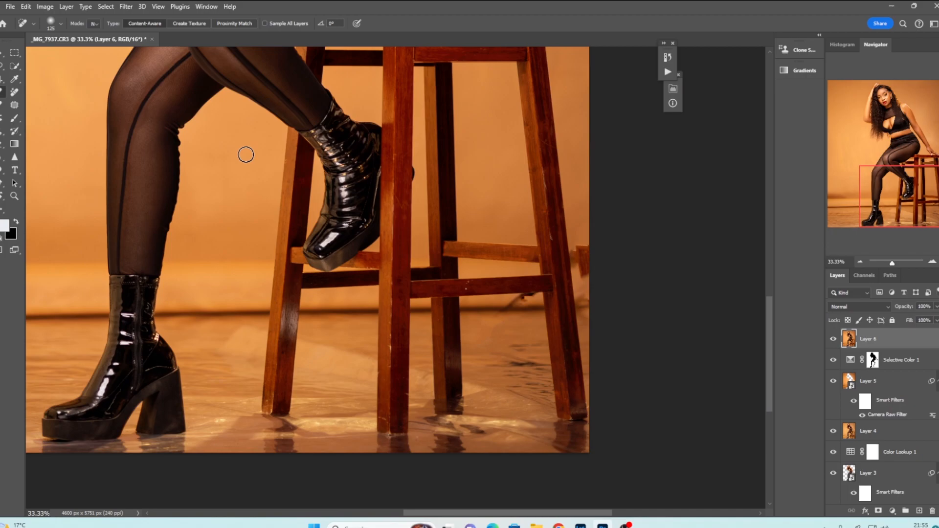
key("shift+j")
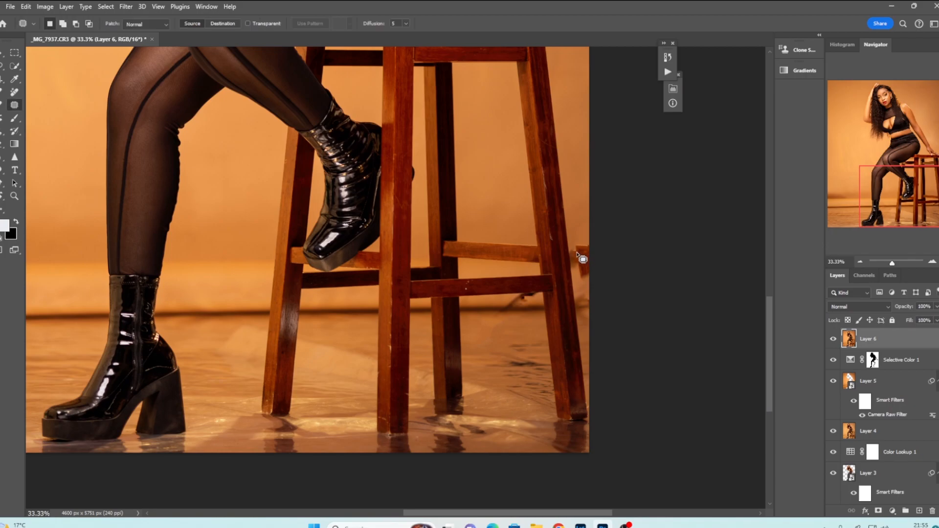
left_click_drag(576, 253, 574, 160)
key("ctrl+d")
Group all layers above the Background layer.
key("ctrl+minus")
key("ctrl+minus")
key("ctrl+minus")
key("ctrl+minus")
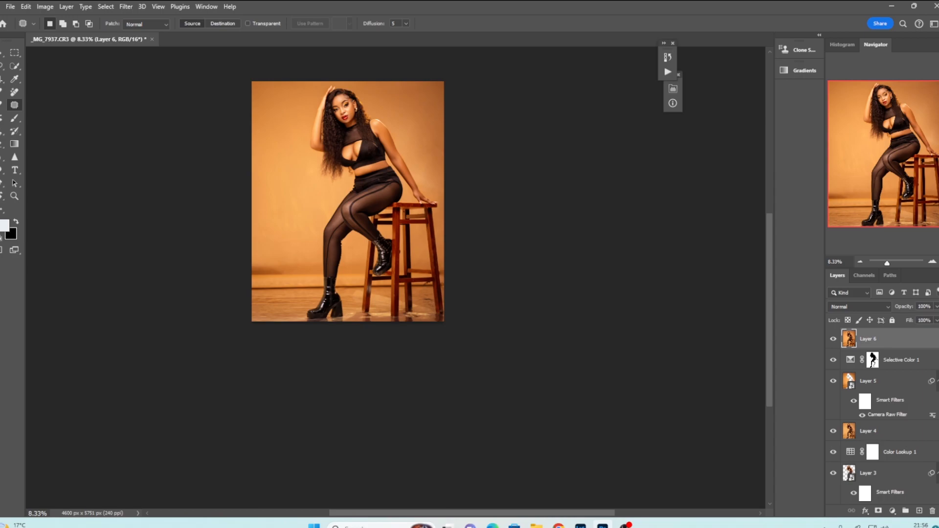
scroll(876, 391, "down", 5)
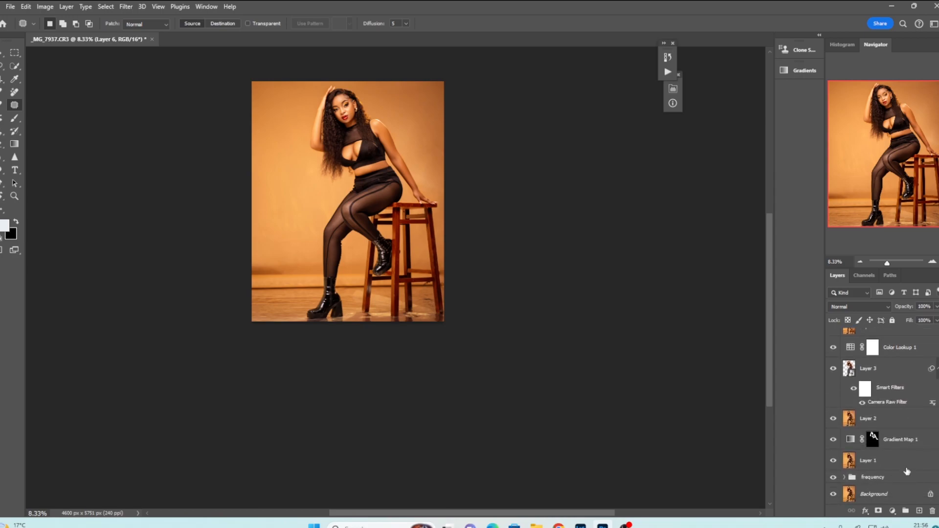
left_click(892, 473, "shift")
left_click(891, 478, "shift")
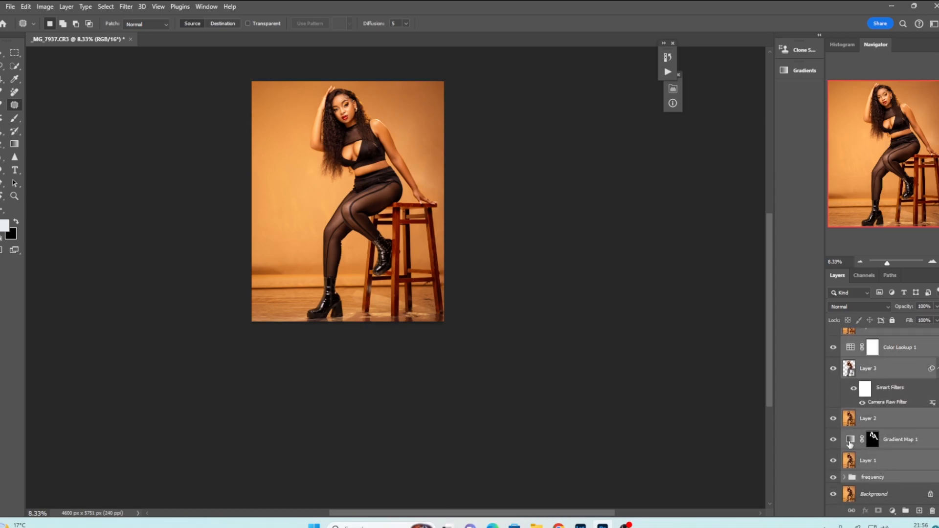
key("ctrl+g")
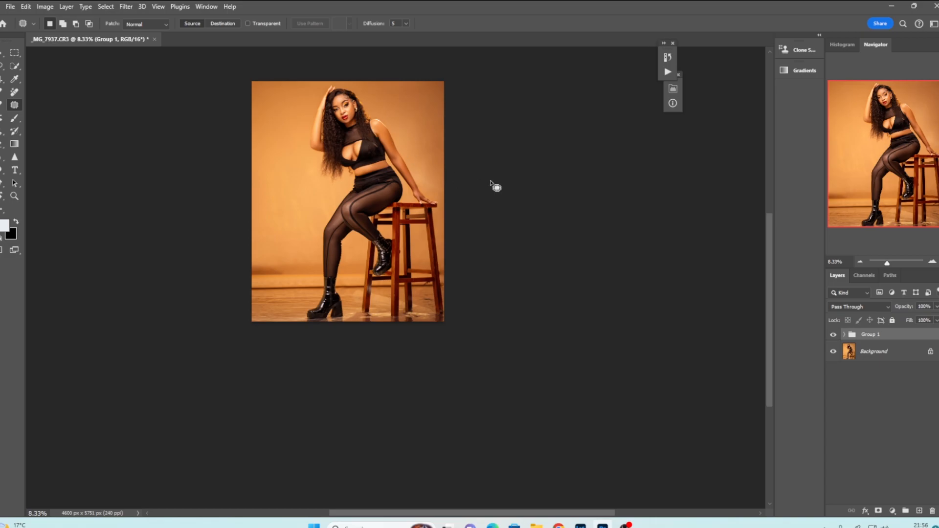
Compare the full edit with the original photo by switching the edit group's visibility off and on.
key("ctrl+plus")
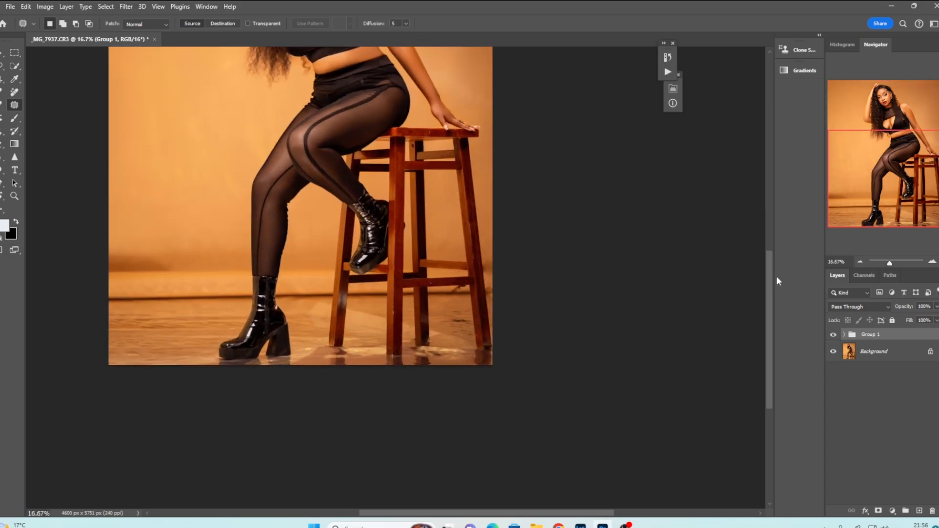
scroll(774, 248, "up", 3)
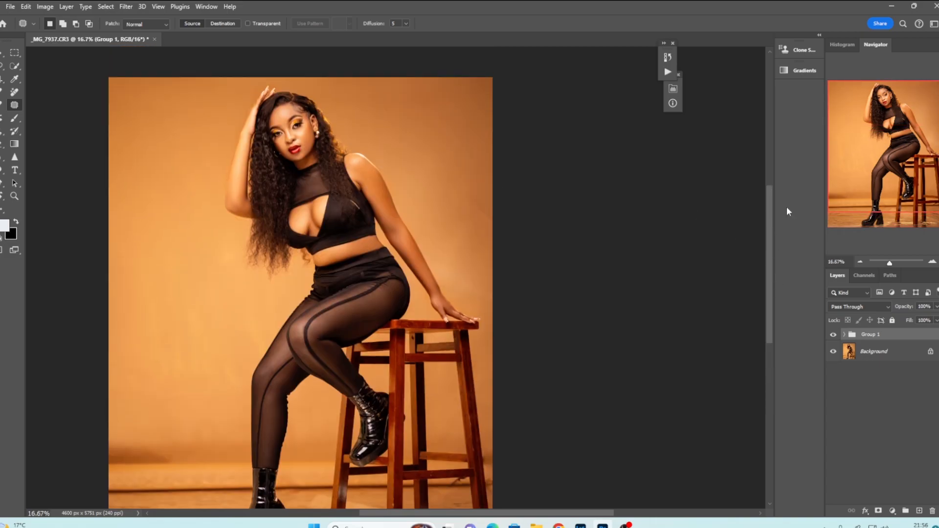
left_click(833, 335)
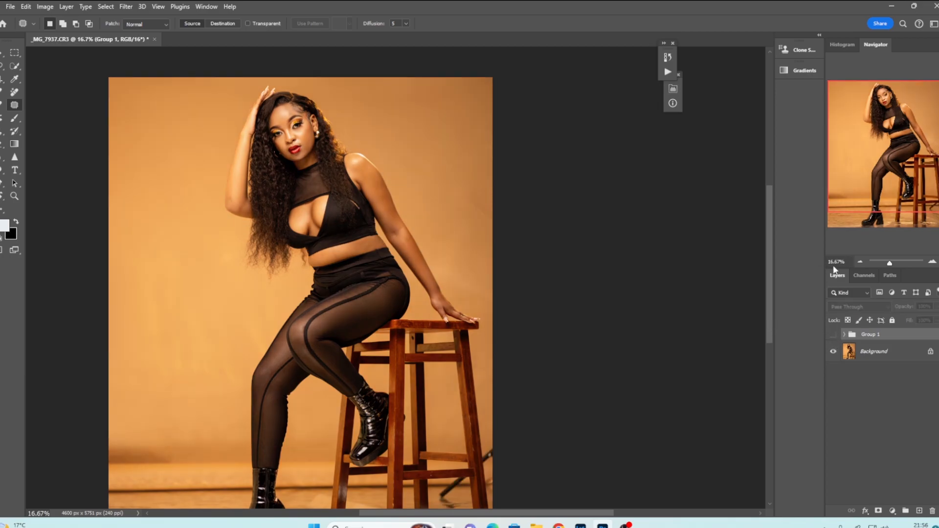
mouse_move(771, 291)
left_mouse_down()
mouse_move(758, 367)
mouse_move(767, 294)
left_mouse_up()
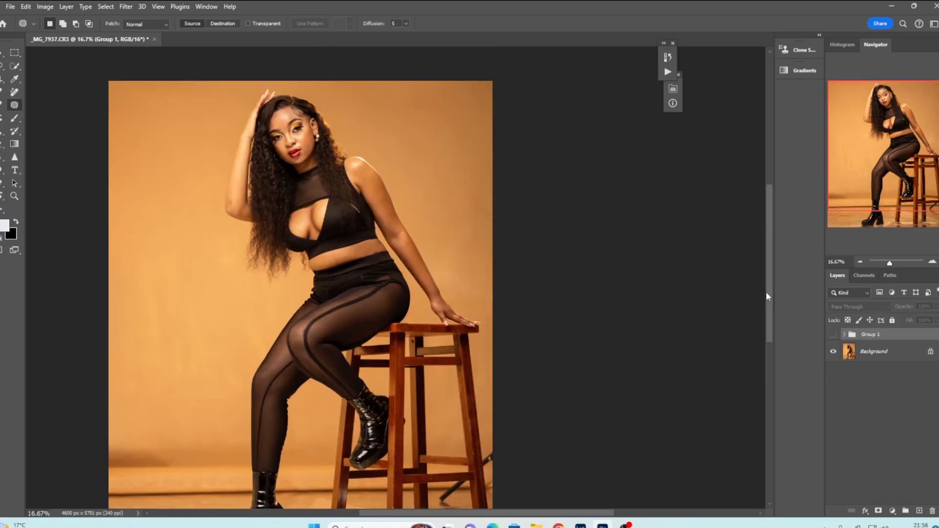
left_click(834, 335)
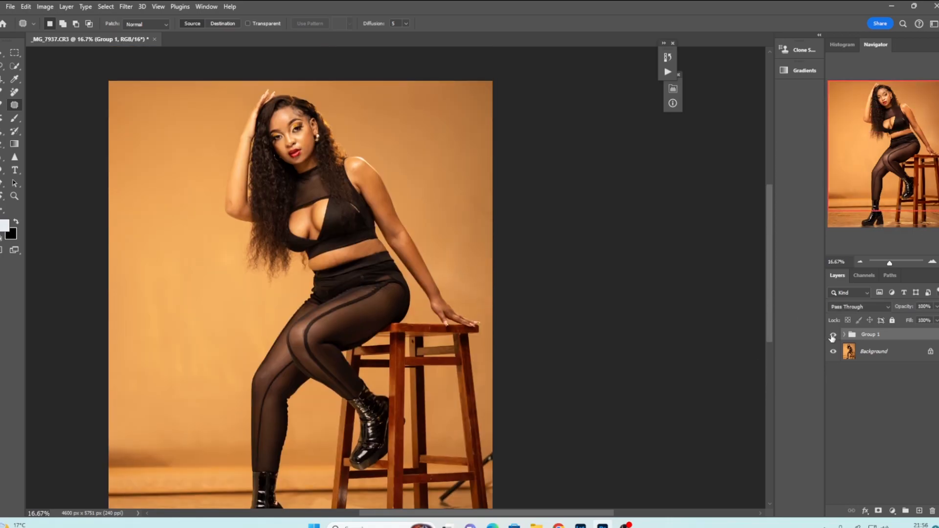
left_click(834, 336)
left_click(833, 336)
left_click(833, 336)
left_click(833, 337)
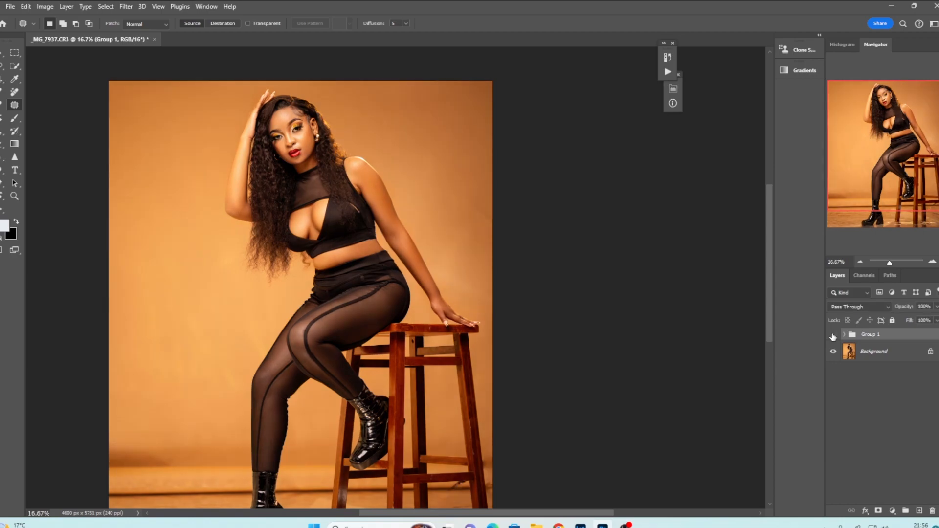
left_click(833, 337)
left_click(833, 337)
left_click(833, 336)
left_click(833, 337)
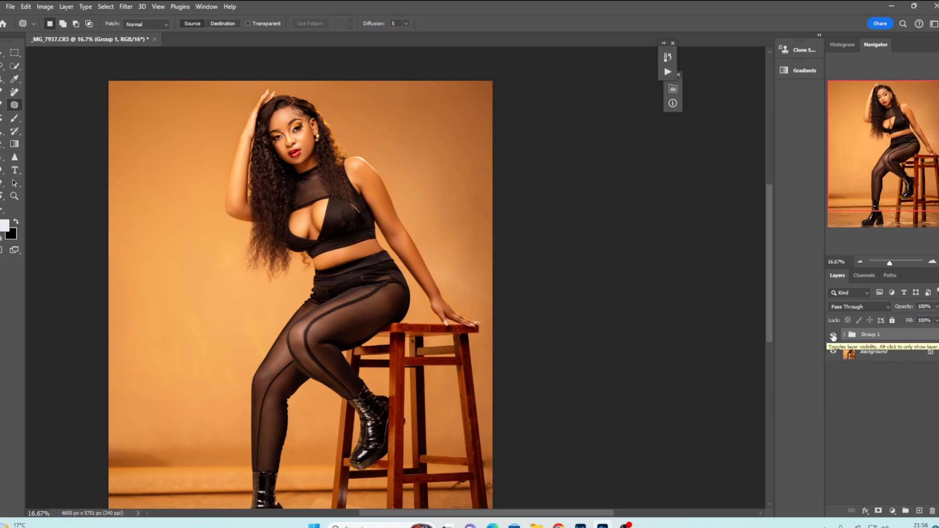
left_click(833, 336)
left_click(833, 338)
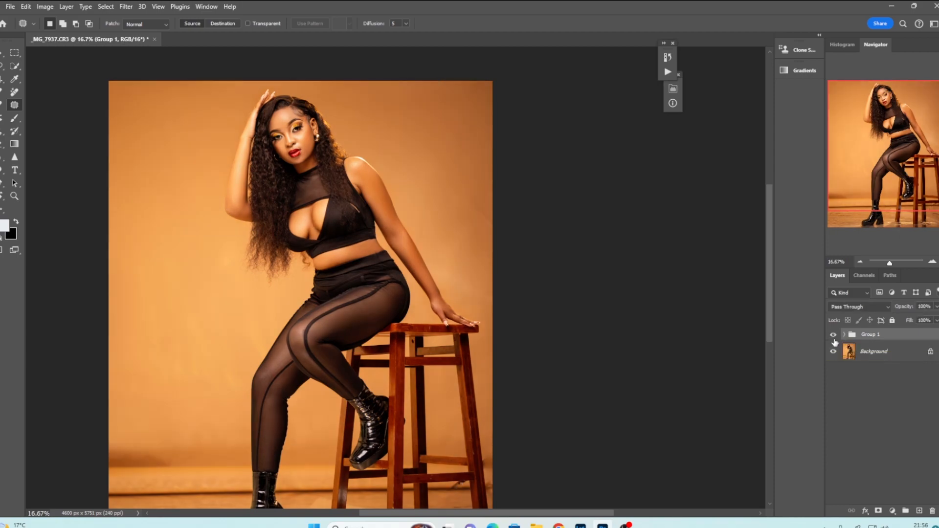
left_click(833, 337)
left_click(833, 337)
left_click(833, 338)
left_click(834, 338)
left_click(833, 337)
left_click(833, 337)
Run the Eyes N Teeth Whitening action and show the layers in its group.
left_click(669, 72)
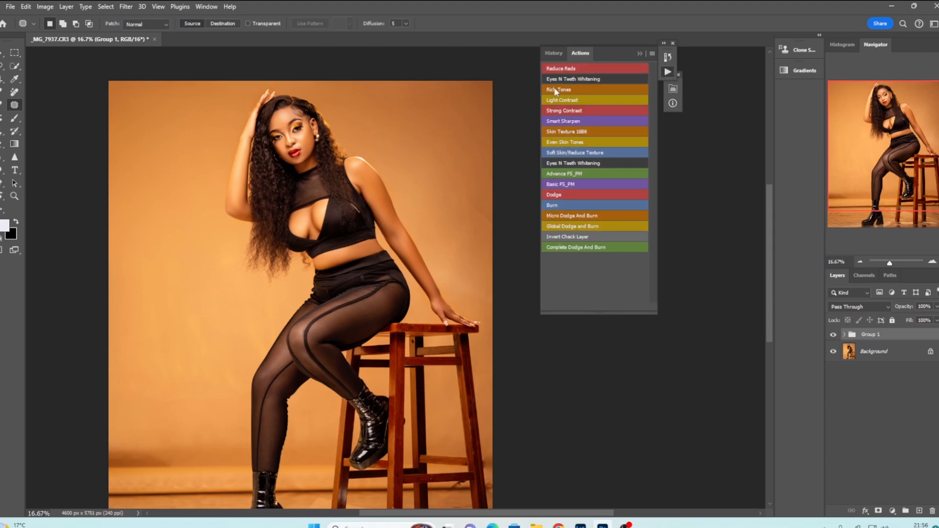
left_click(638, 53)
left_click(844, 335)
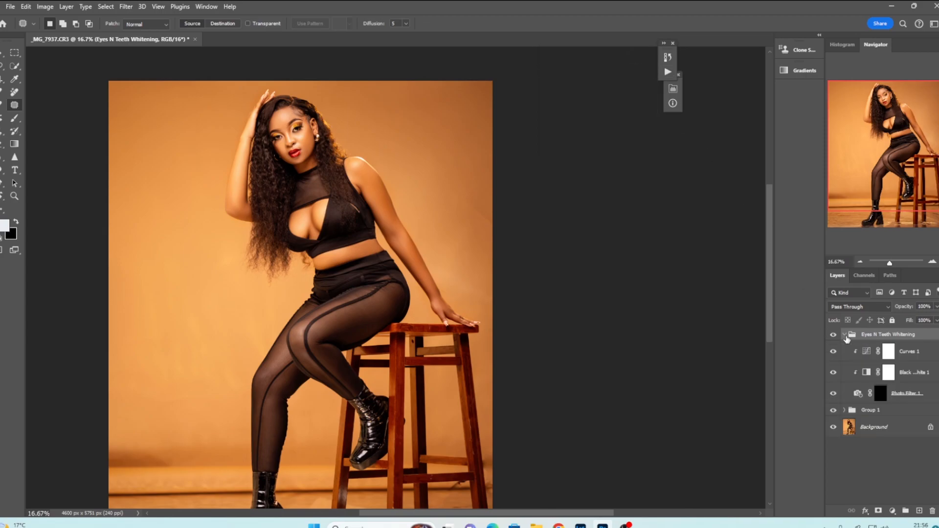
Paint white over both eyes on the Photo Filter layer's mask with a 35 px brush to whiten them.
left_click(932, 261)
left_click(932, 262)
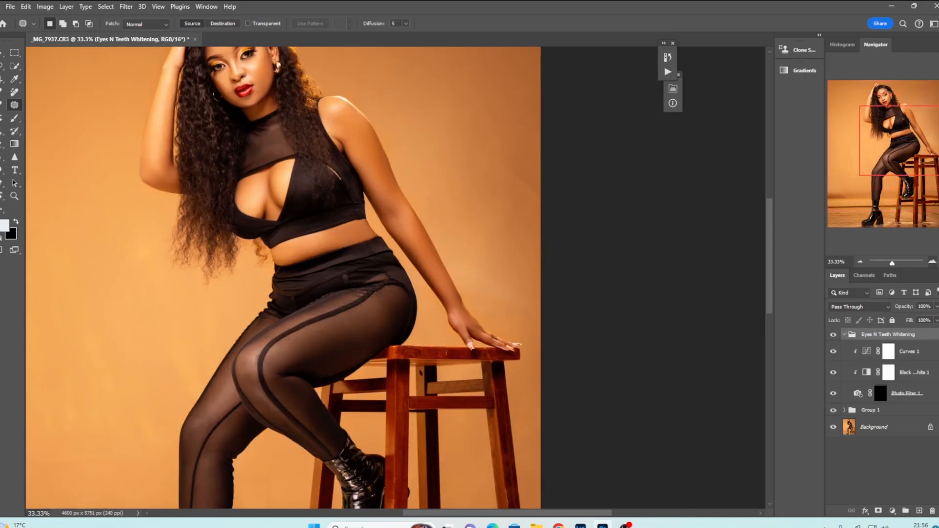
left_click(932, 262)
left_click(886, 93)
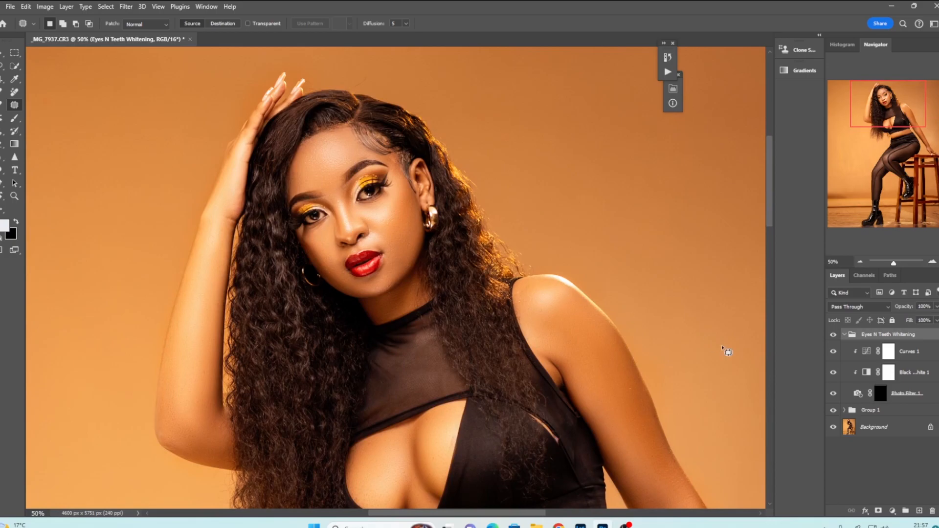
left_click(880, 394)
left_click(14, 118)
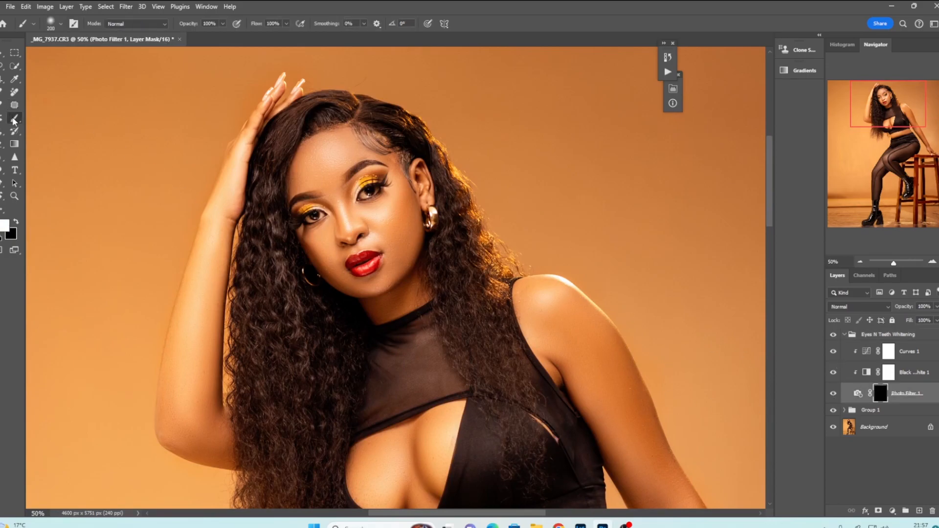
key("bracketleft")
key("bracketleft")
key("bracketleft")
key("bracketleft")
key("bracketleft")
key("bracketleft")
key("bracketleft")
key("bracketleft")
key("bracketleft")
key("bracketleft")
left_click_drag(311, 221, 325, 214)
Examine the whitened eyes and the retouched face at close and wider magnifications.
left_click(860, 263)
left_click(859, 262)
left_click(857, 263)
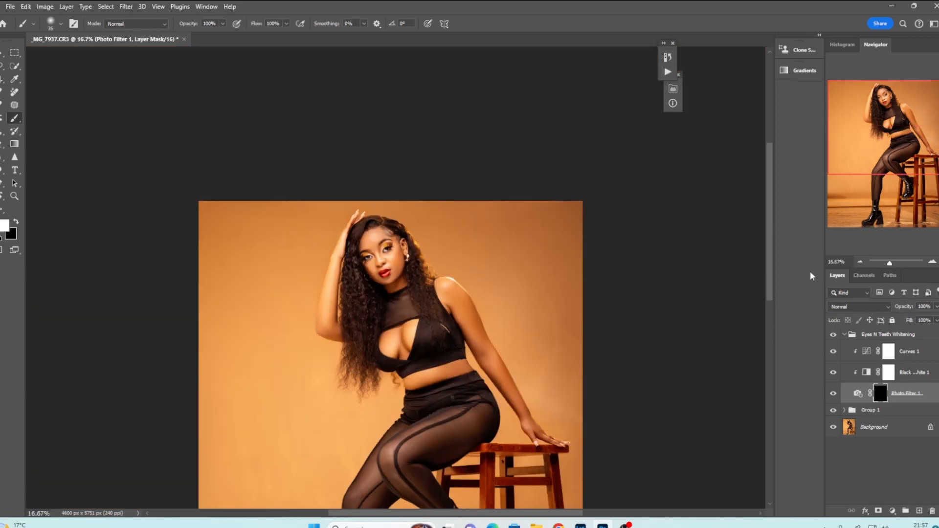
left_click(933, 263)
left_click(932, 263)
left_click(932, 262)
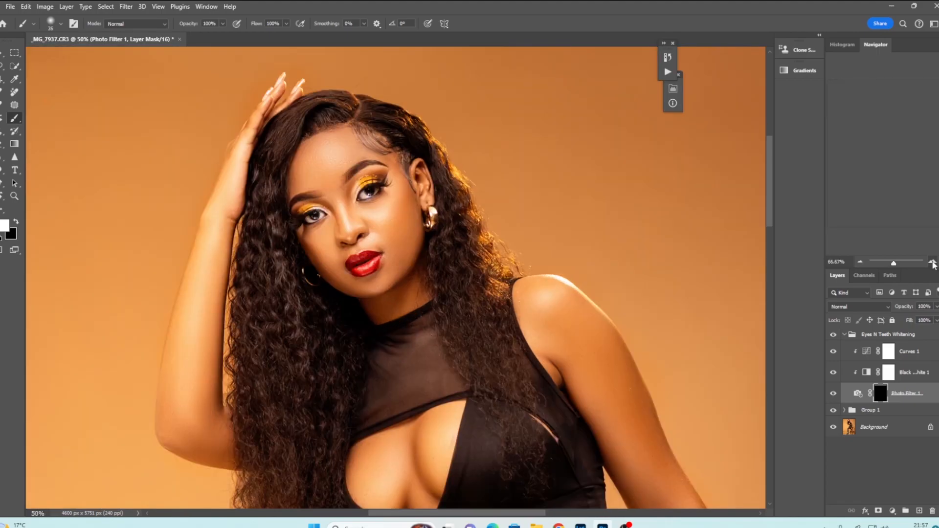
left_click(932, 263)
left_click(933, 263)
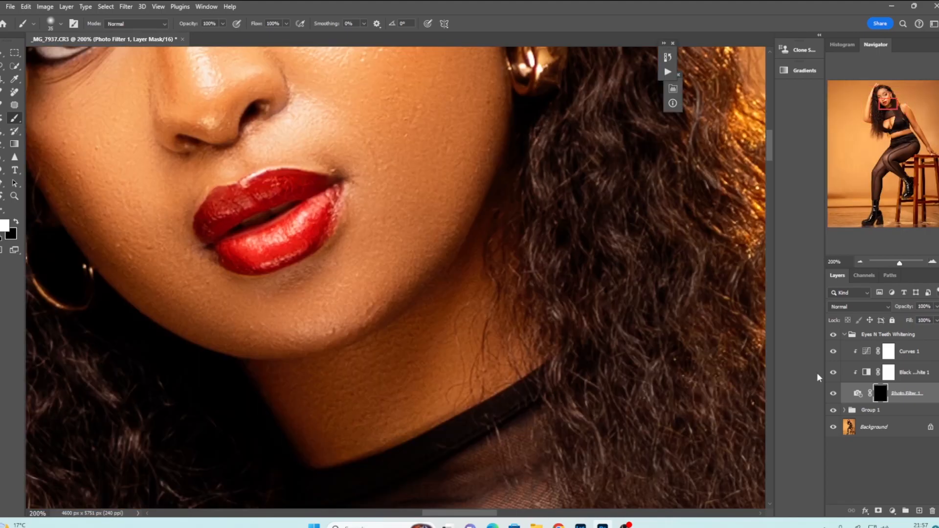
scroll(765, 228, "up", 3)
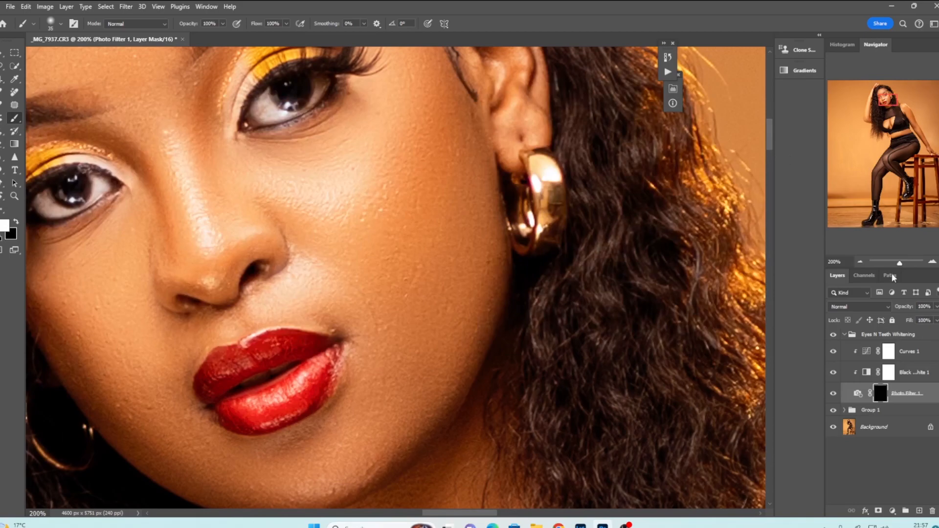
left_click(859, 261)
left_click(859, 261)
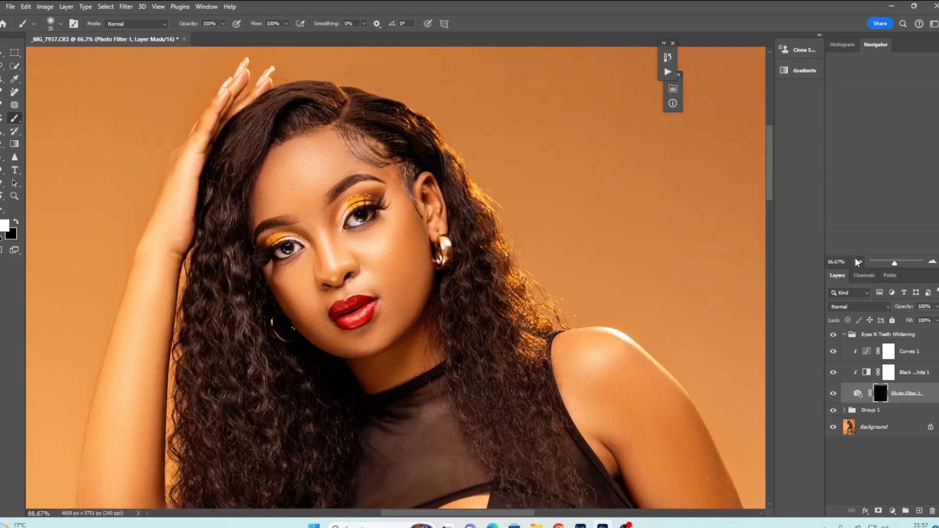
left_click(857, 262)
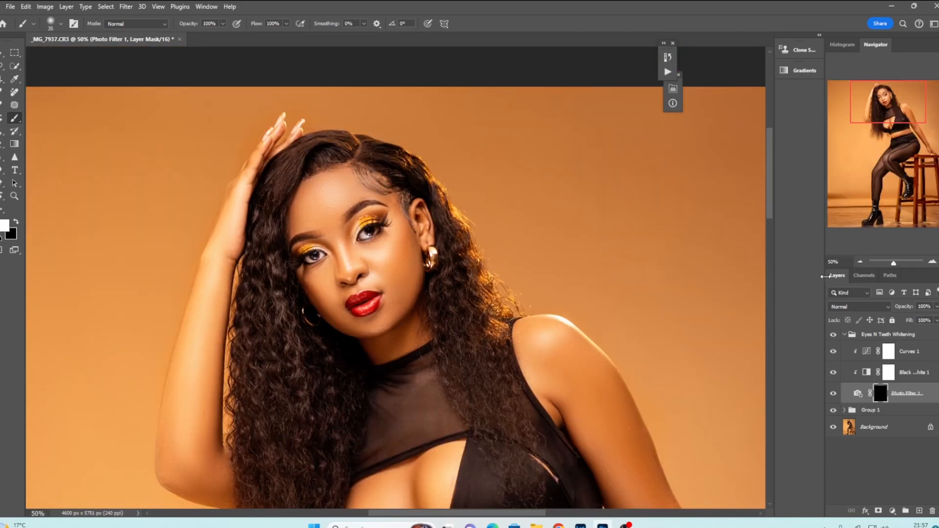
Compare the retouched face and upper body before and after by toggling Group 1, ending on the whole portrait.
left_click(834, 411)
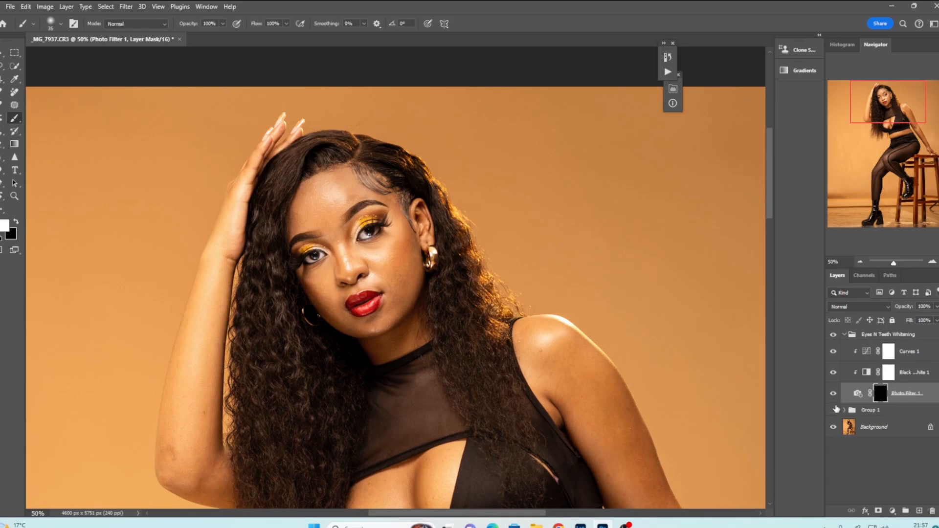
left_click(834, 411)
left_click(834, 411)
left_click(834, 411)
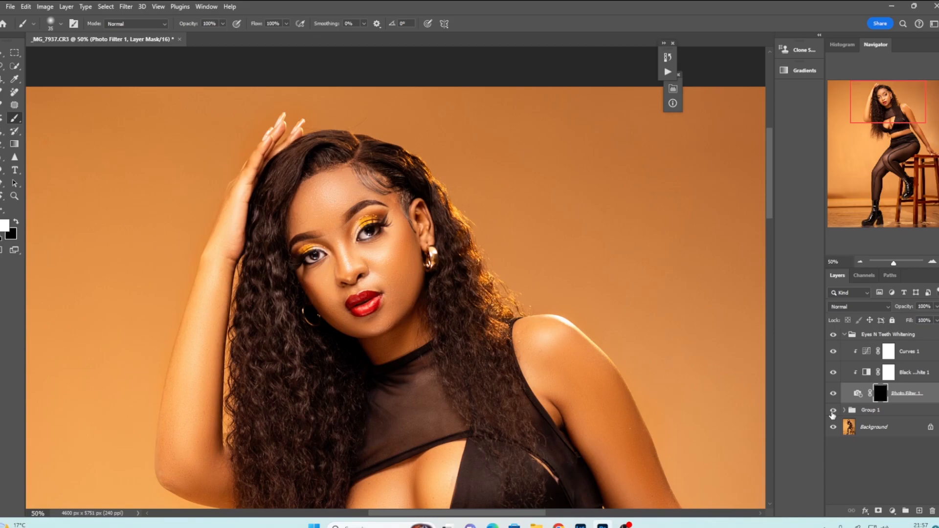
left_click(833, 411)
left_click(833, 412)
left_click(833, 412)
left_click(834, 412)
left_click(832, 412)
left_click(832, 412)
left_click(833, 411)
left_click(833, 412)
left_click(832, 414)
left_click(832, 413)
left_click(832, 414)
left_click(833, 413)
left_click(861, 261)
left_click(860, 262)
left_click(860, 262)
left_click(860, 262)
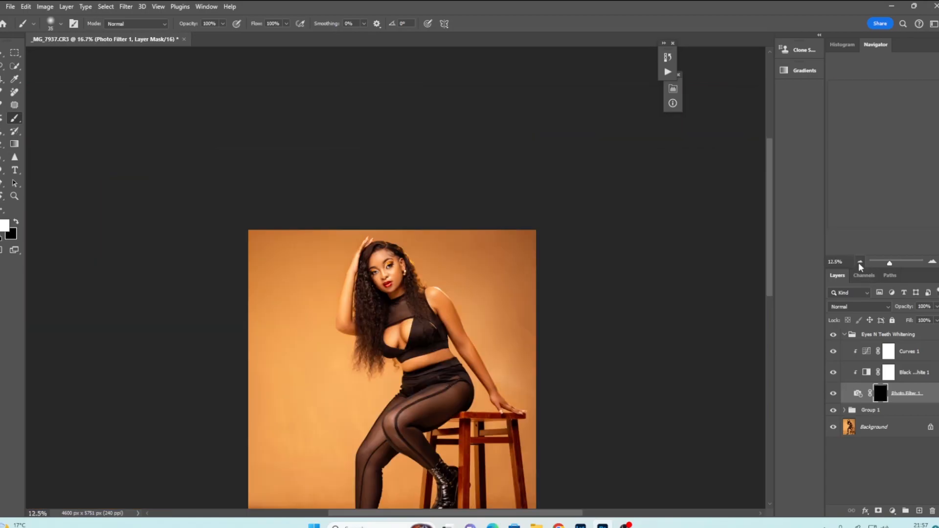
left_click(860, 262)
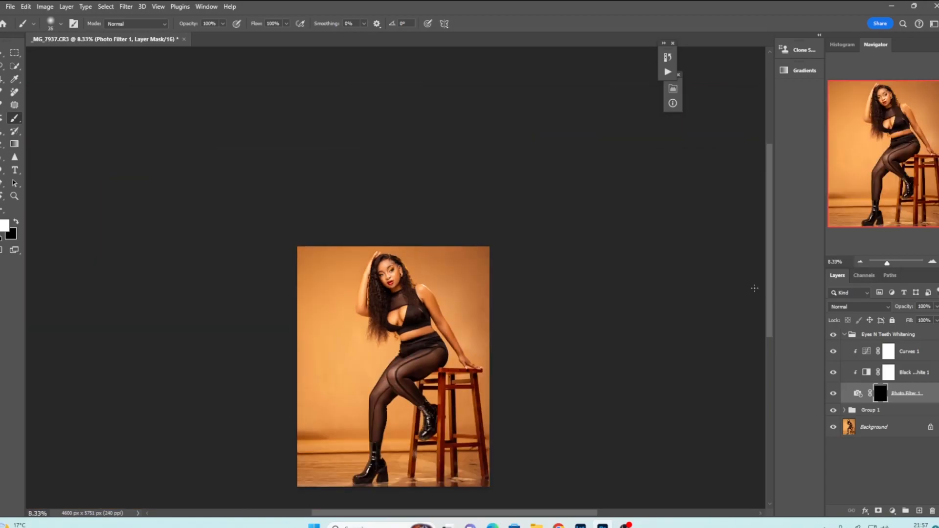